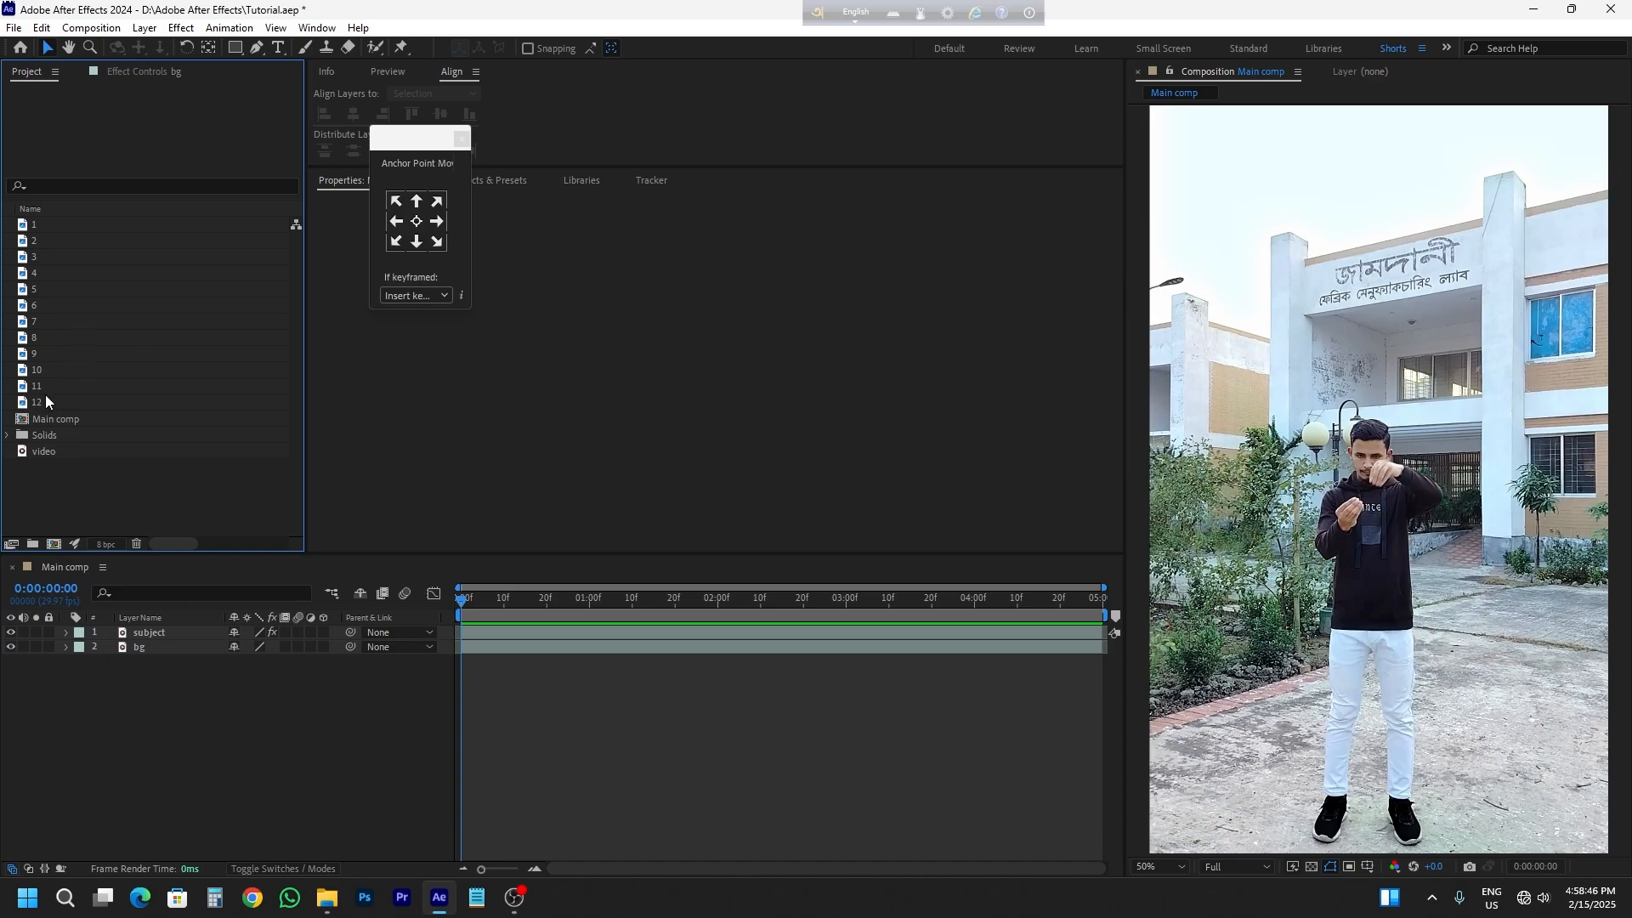
- Create a new composition from image 12 and scale its layer down to 59%
{"action": "left_click_drag", "start_coordinate": [36, 405], "coordinate": [64, 568]}
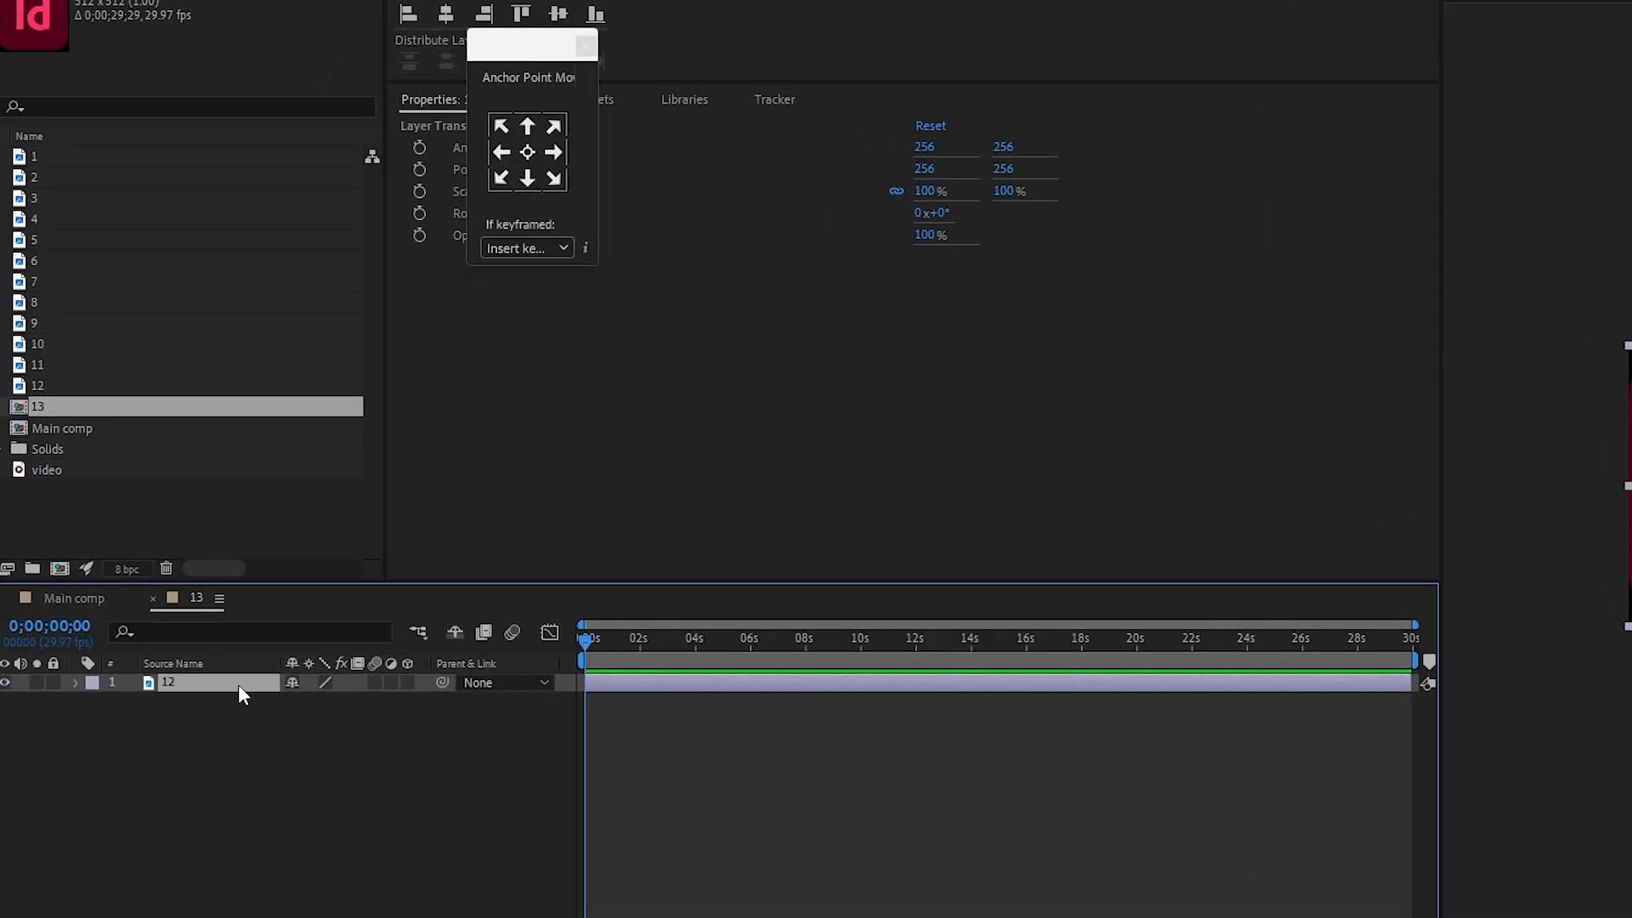
{"action": "key", "text": "s"}
{"action": "left_click_drag", "start_coordinate": [371, 702], "coordinate": [297, 687]}
{"action": "left_click", "coordinate": [1176, 869]}
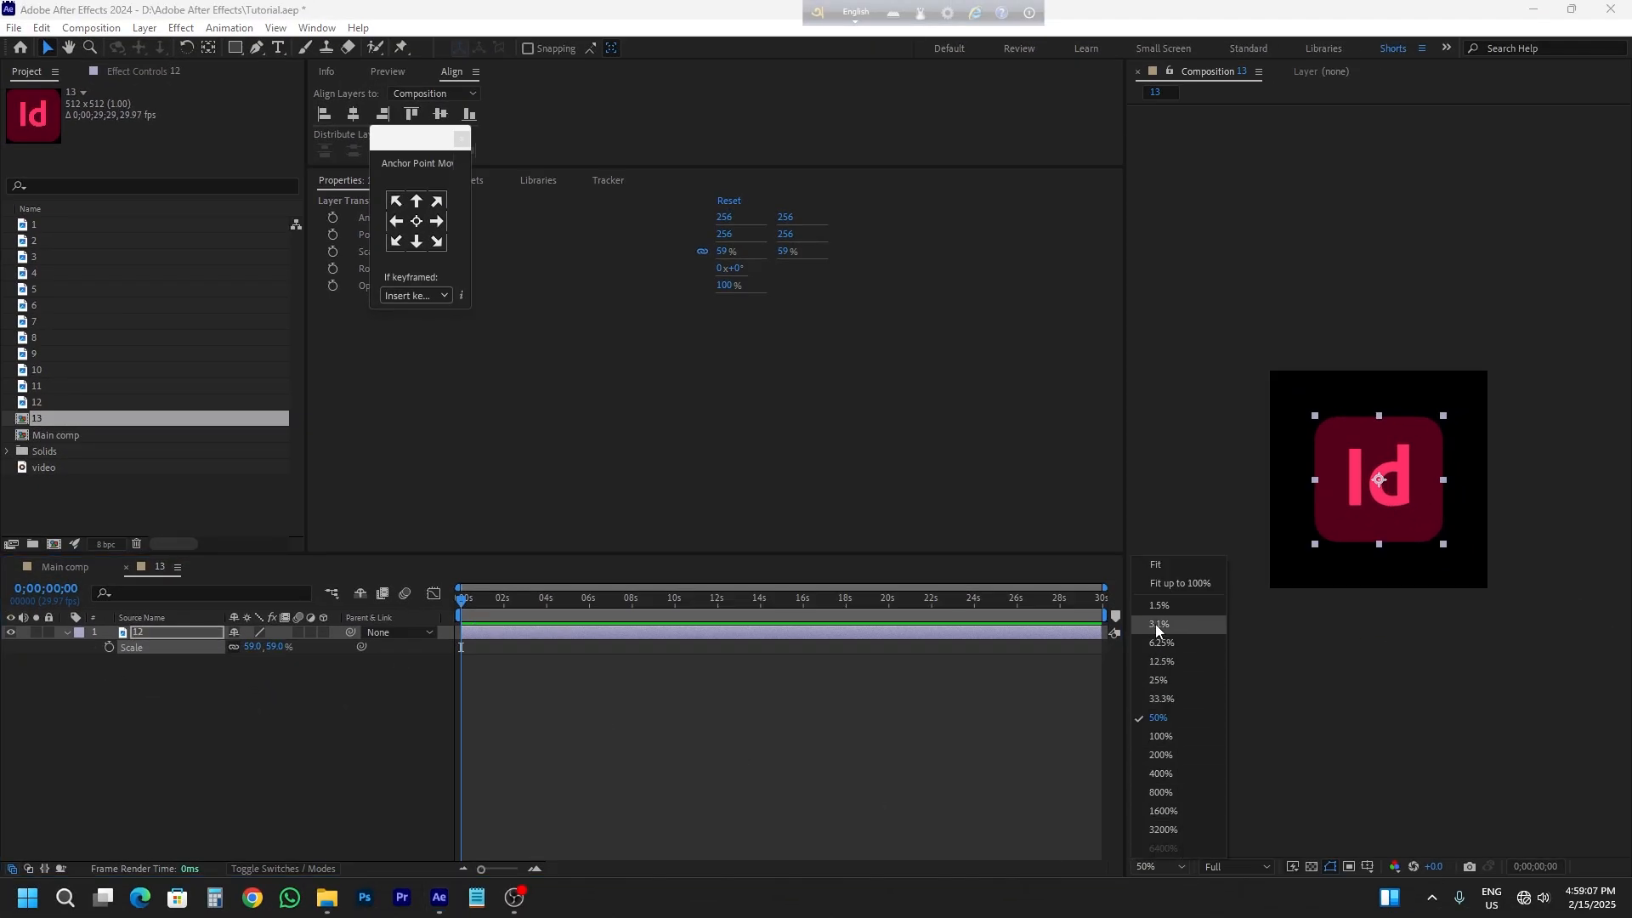
{"action": "left_click", "coordinate": [1161, 585]}
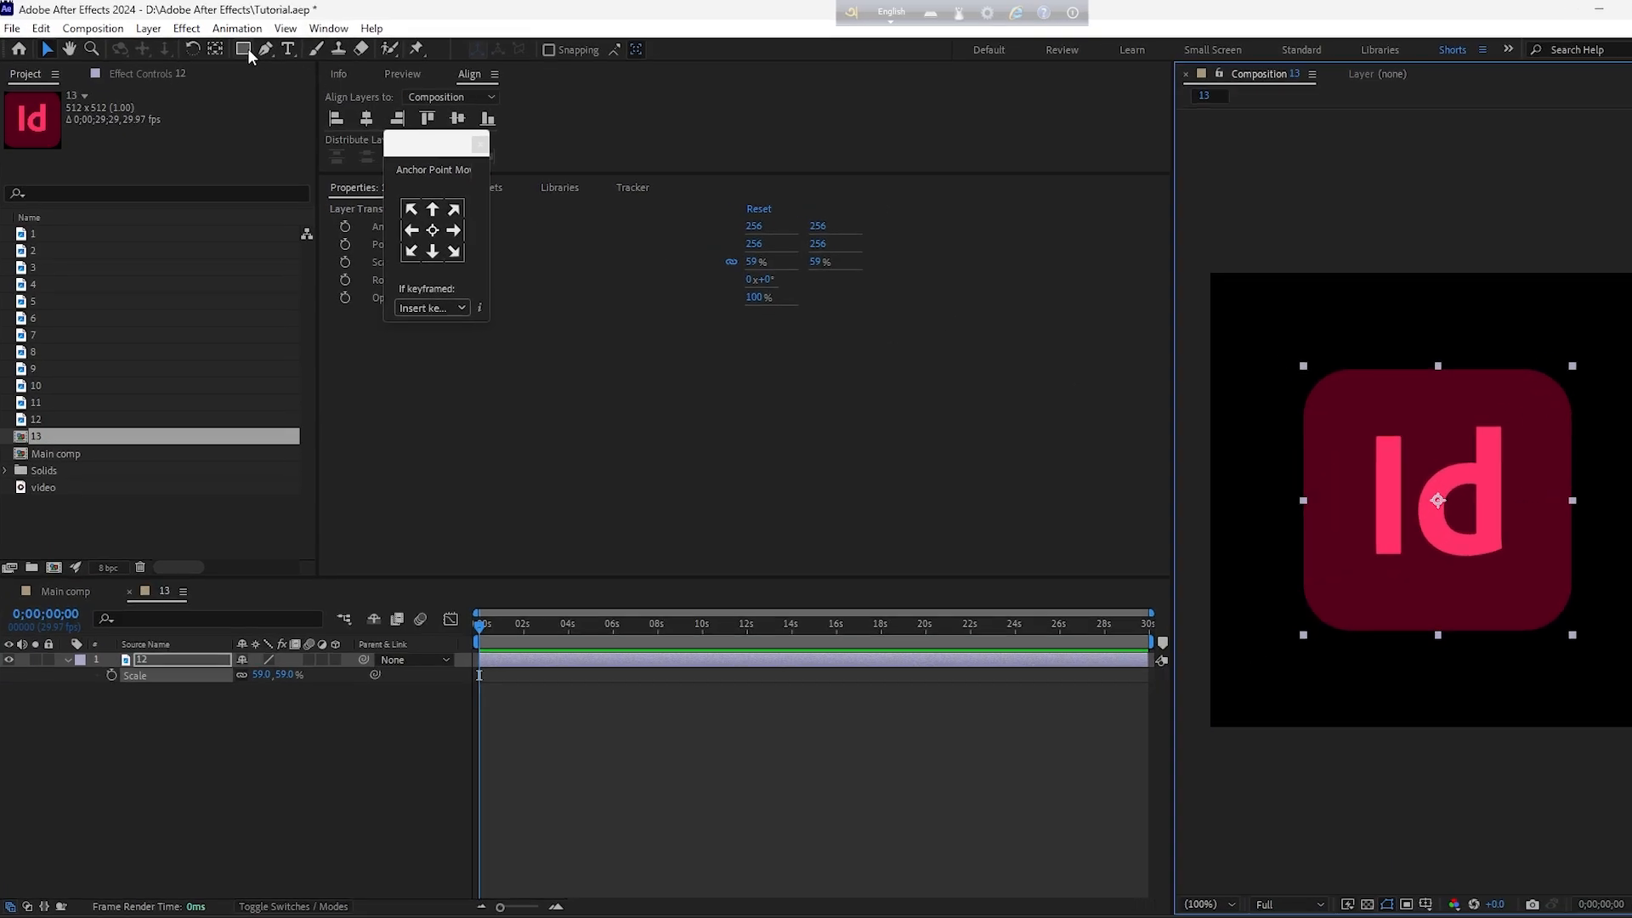
- Draw a red rectangle about 389 by 360 px over the logo, centering it and its anchor point in the composition
{"action": "left_click", "coordinate": [244, 49]}
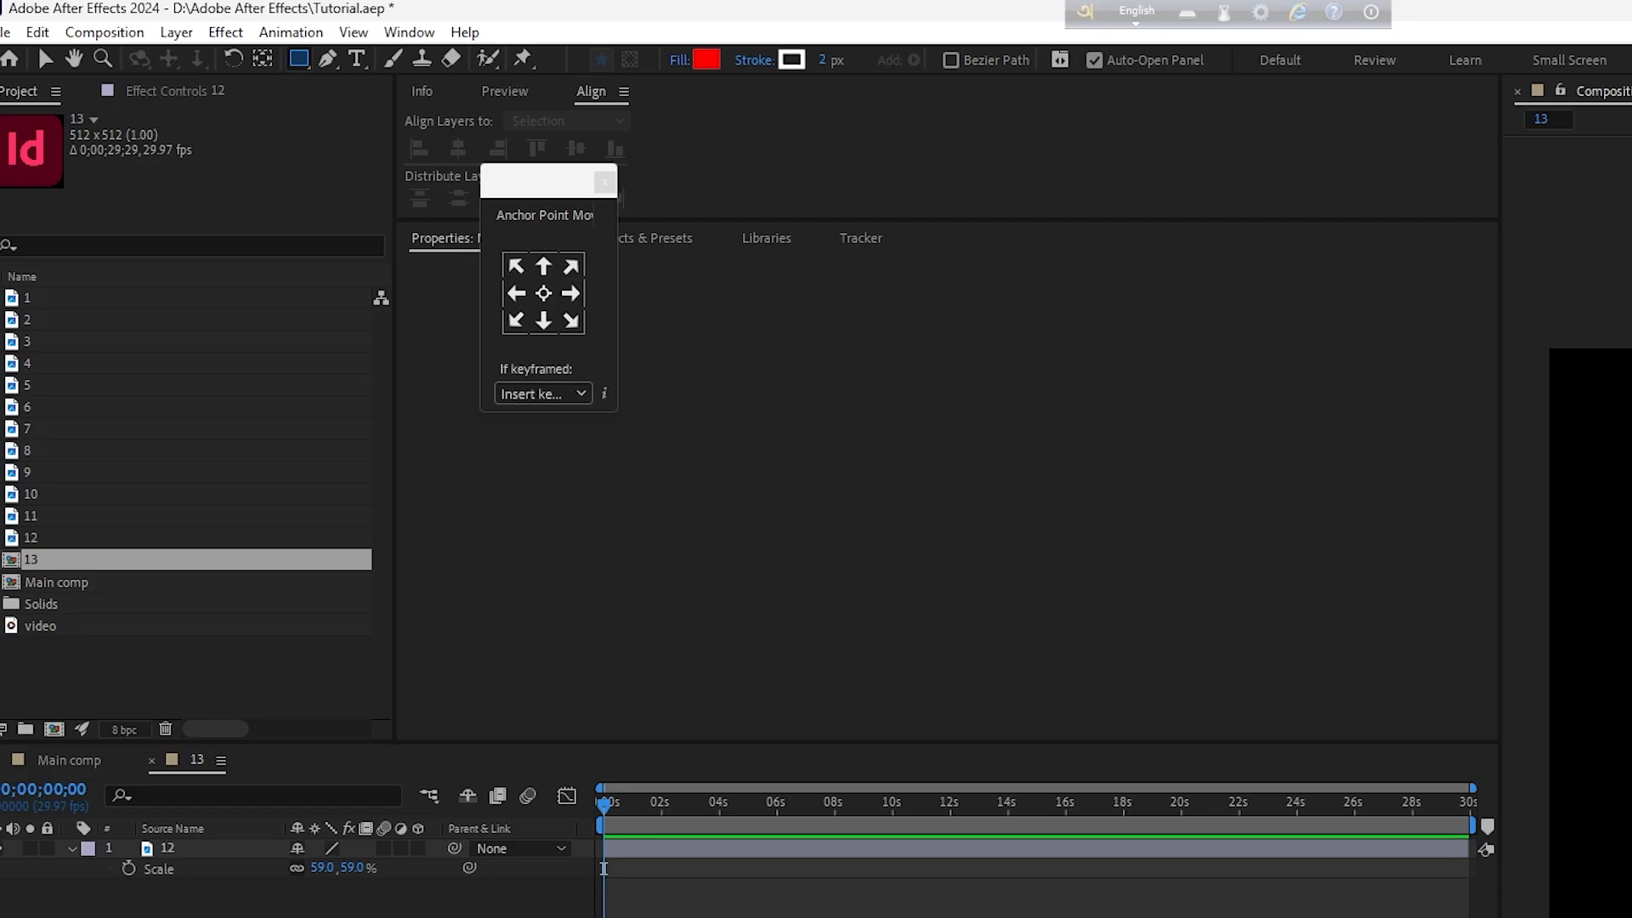
{"action": "mouse_move", "coordinate": [1220, 320]}
{"action": "left_mouse_down"}
{"action": "mouse_move", "coordinate": [1336, 500]}
{"action": "mouse_move", "coordinate": [1494, 617]}
{"action": "mouse_move", "coordinate": [1552, 638]}
{"action": "mouse_move", "coordinate": [1545, 625]}
{"action": "left_mouse_up"}
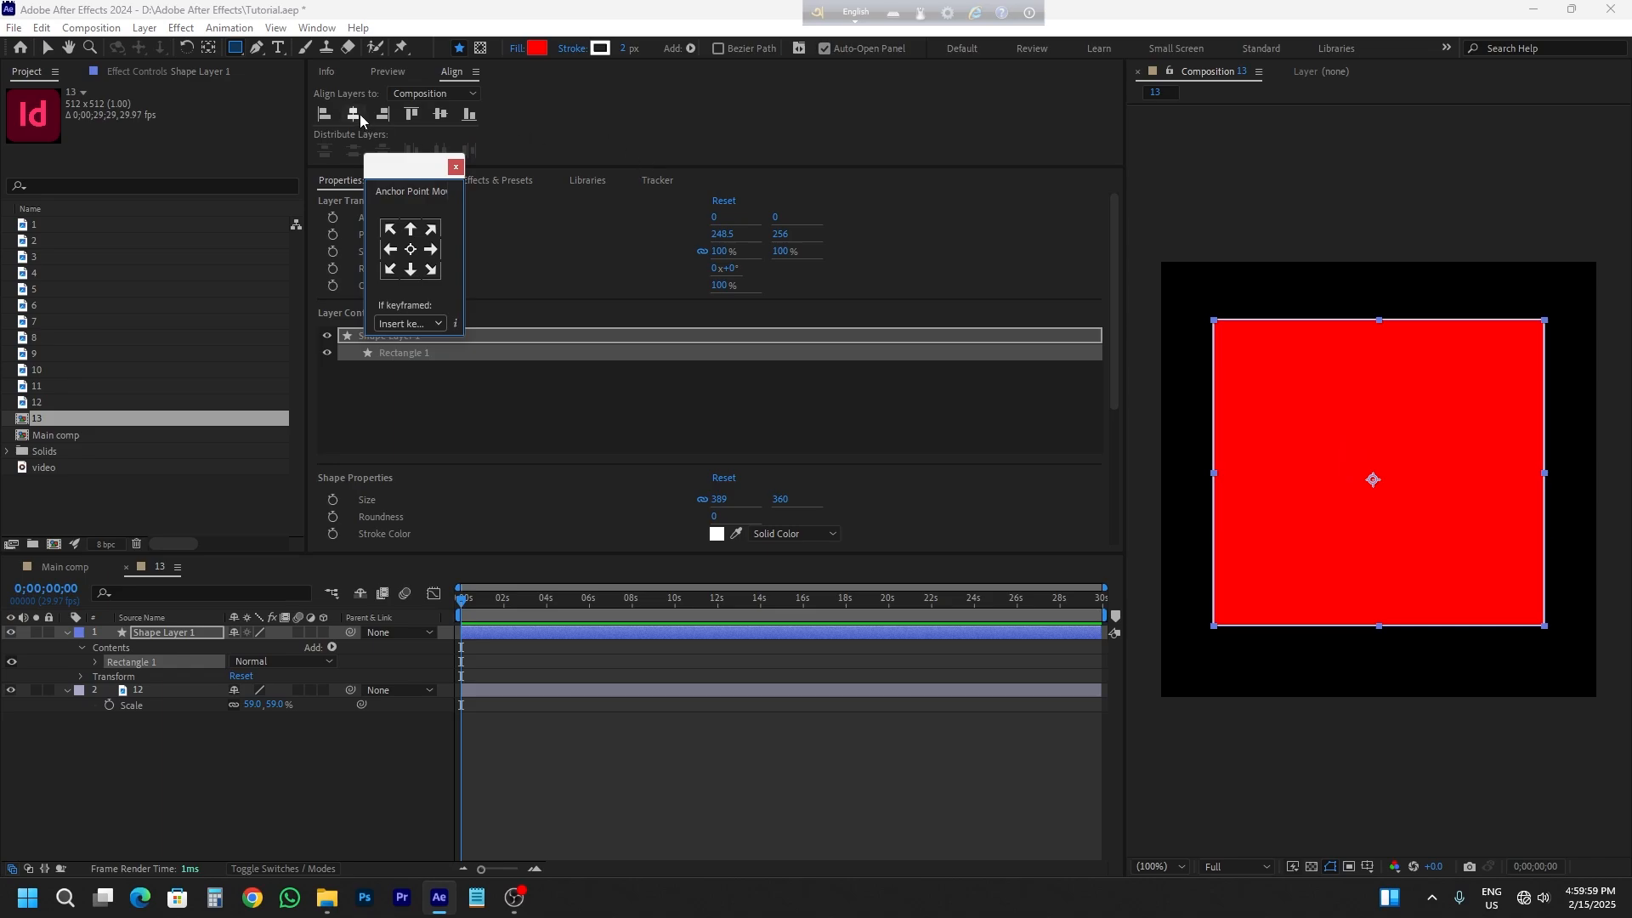
{"action": "left_click", "coordinate": [359, 114]}
{"action": "left_click", "coordinate": [439, 114]}
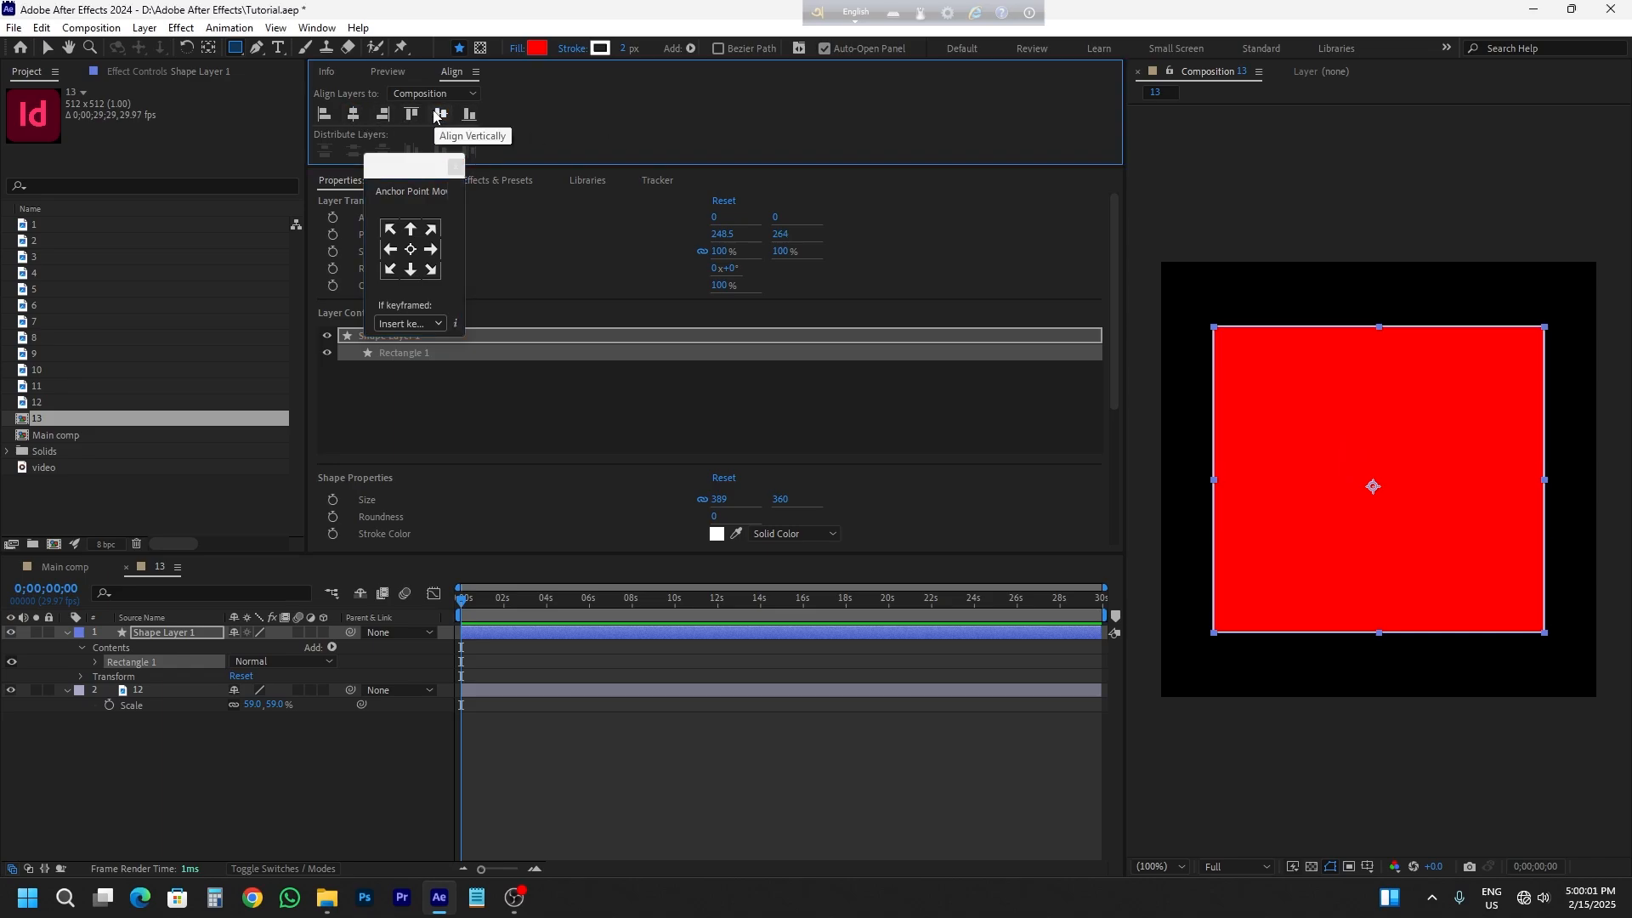
{"action": "left_click", "coordinate": [410, 249]}
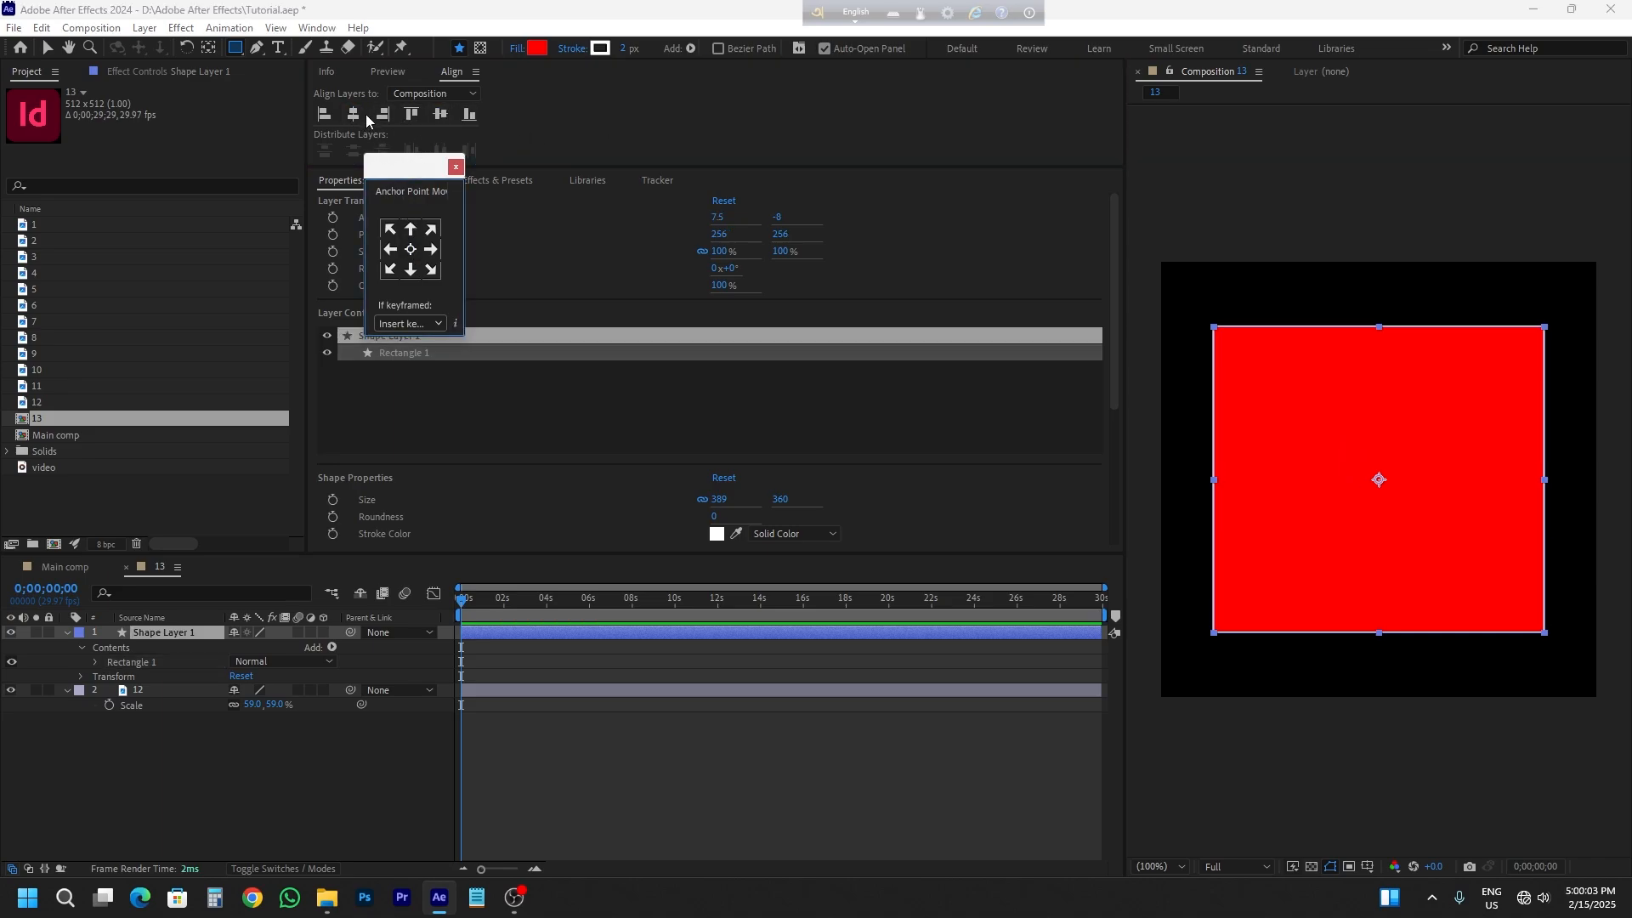
{"action": "left_click", "coordinate": [367, 119]}
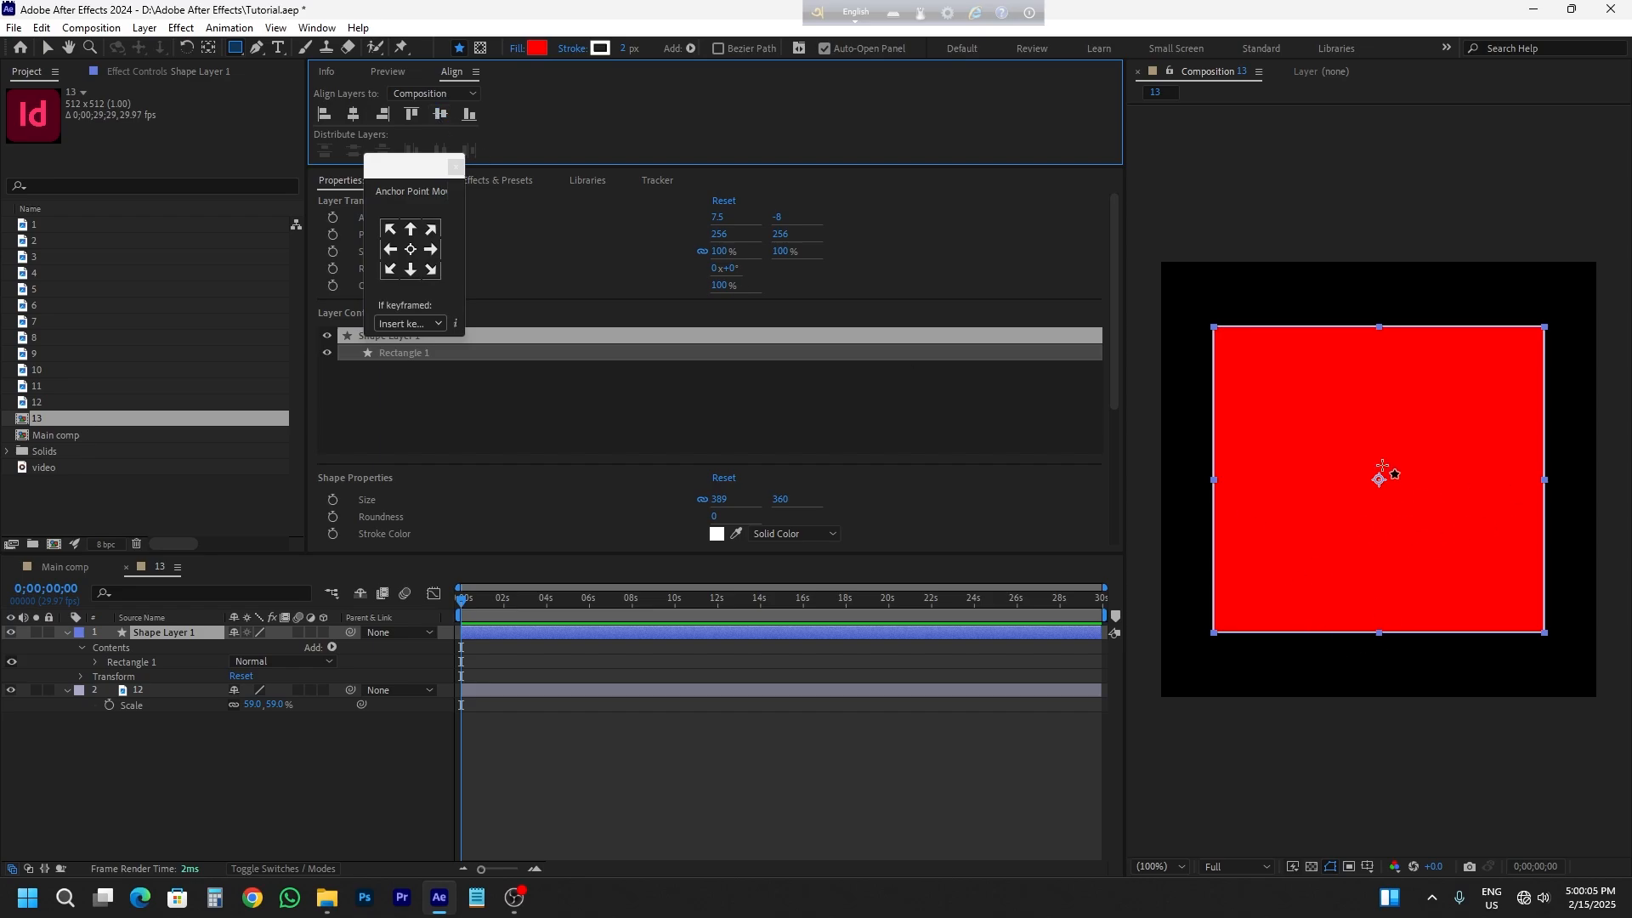
- Set the rectangle's stroke width to 0 px and its corner roundness to 60
{"action": "left_click", "coordinate": [48, 48]}
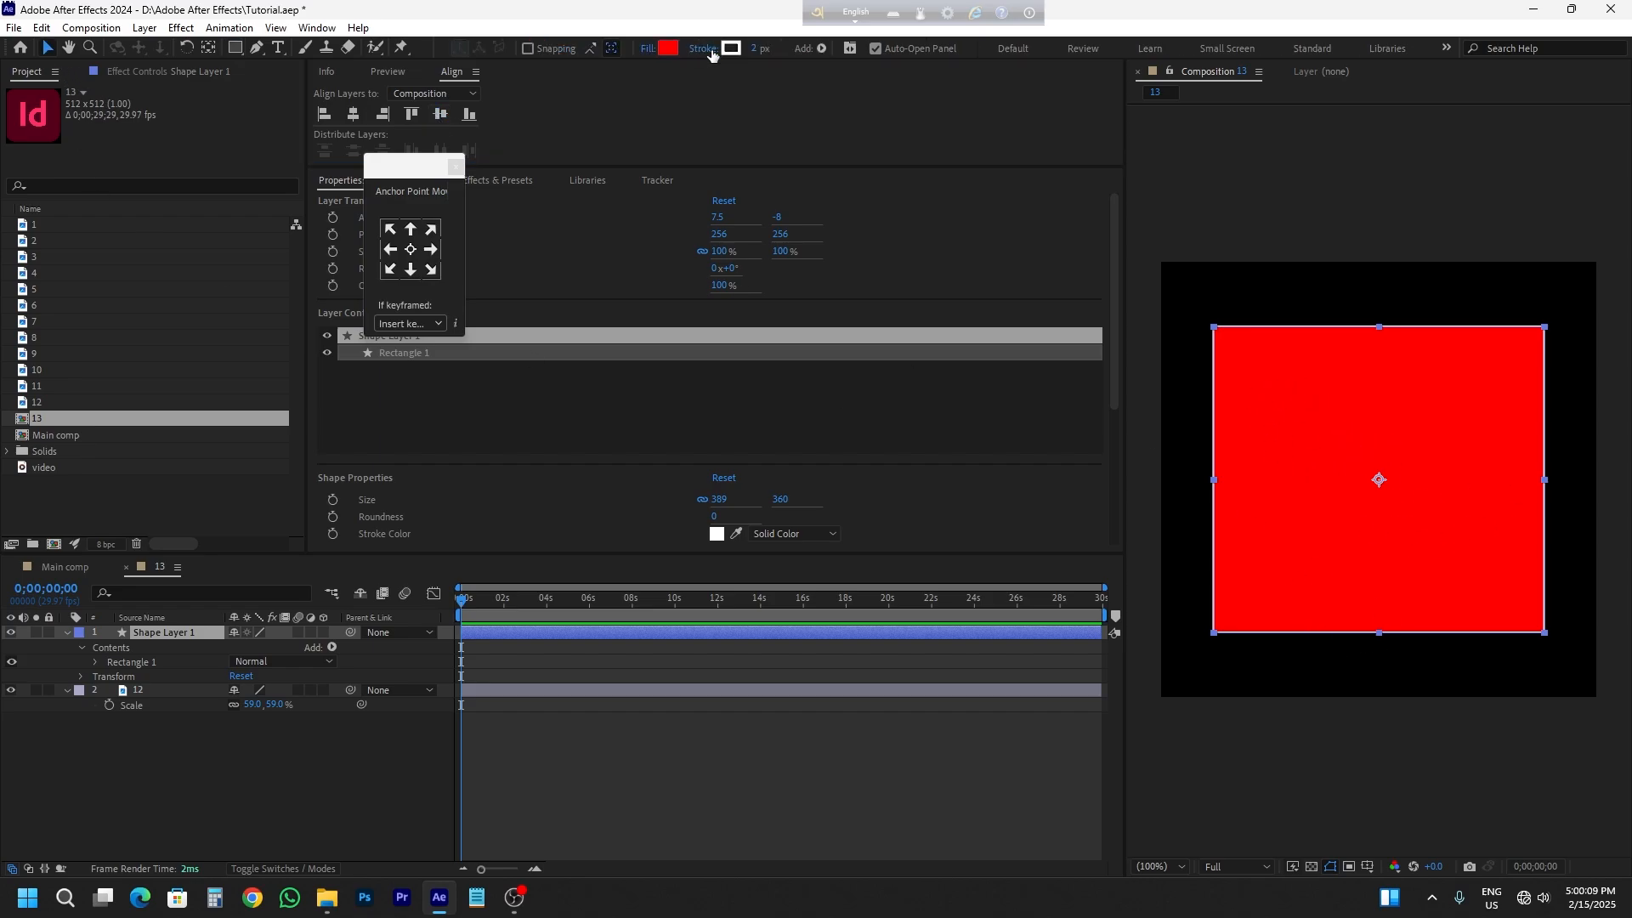
{"action": "left_click_drag", "start_coordinate": [758, 49], "coordinate": [696, 47]}
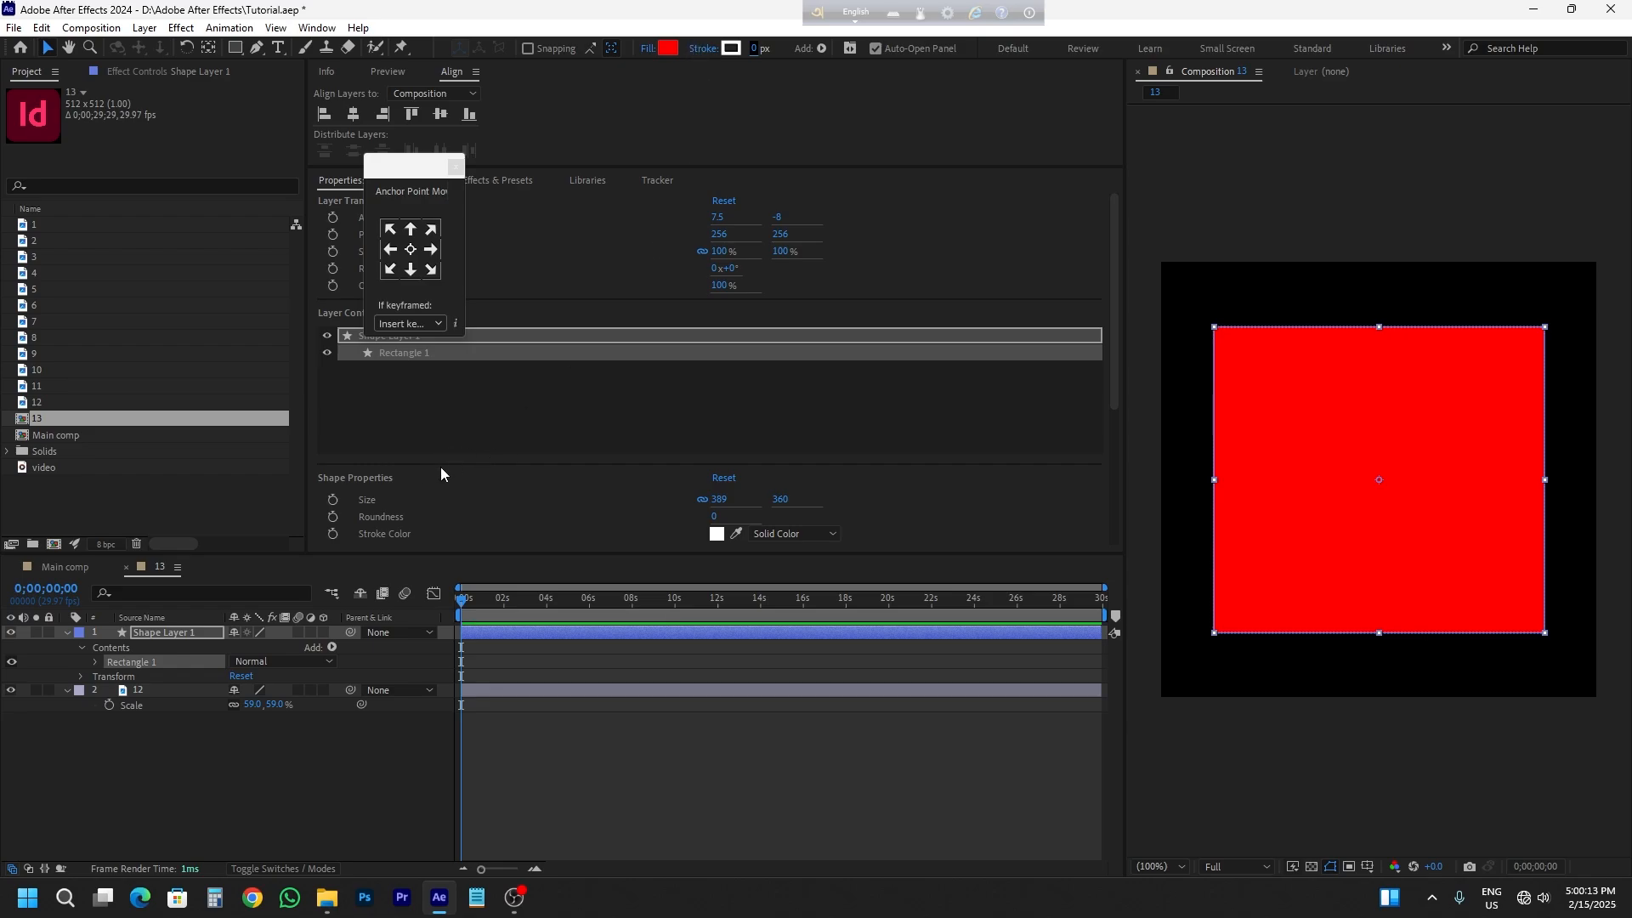
{"action": "left_click_drag", "start_coordinate": [396, 168], "coordinate": [528, 108]}
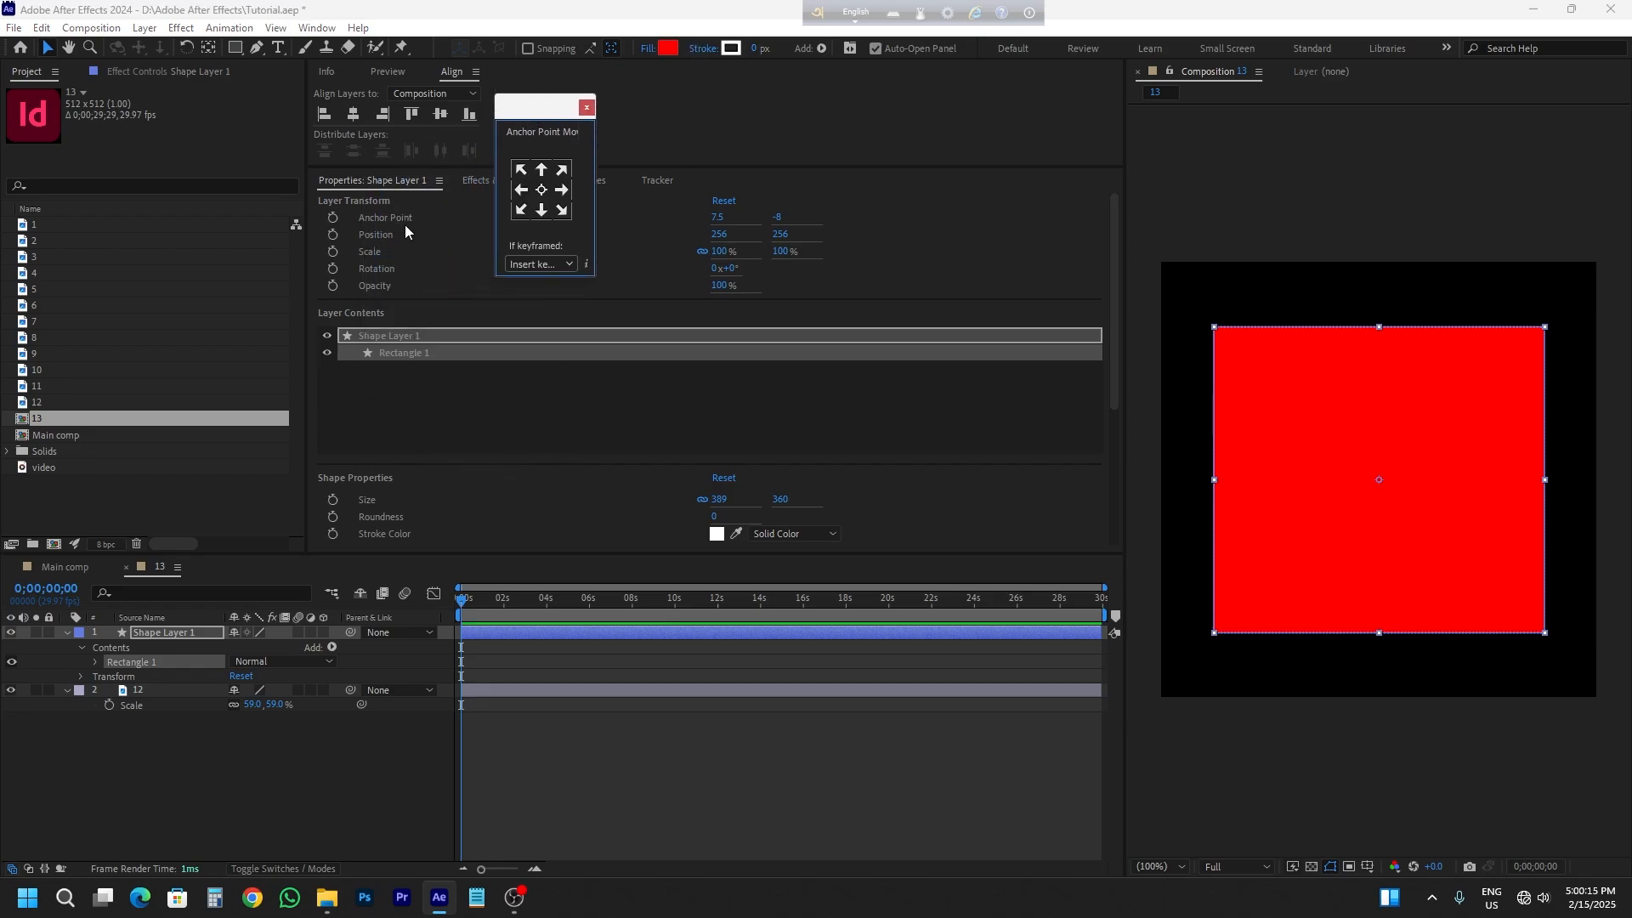
{"action": "scroll", "coordinate": [411, 247], "scroll_direction": "down", "scroll_amount": 2}
{"action": "scroll", "coordinate": [493, 406], "scroll_direction": "down", "scroll_amount": 1}
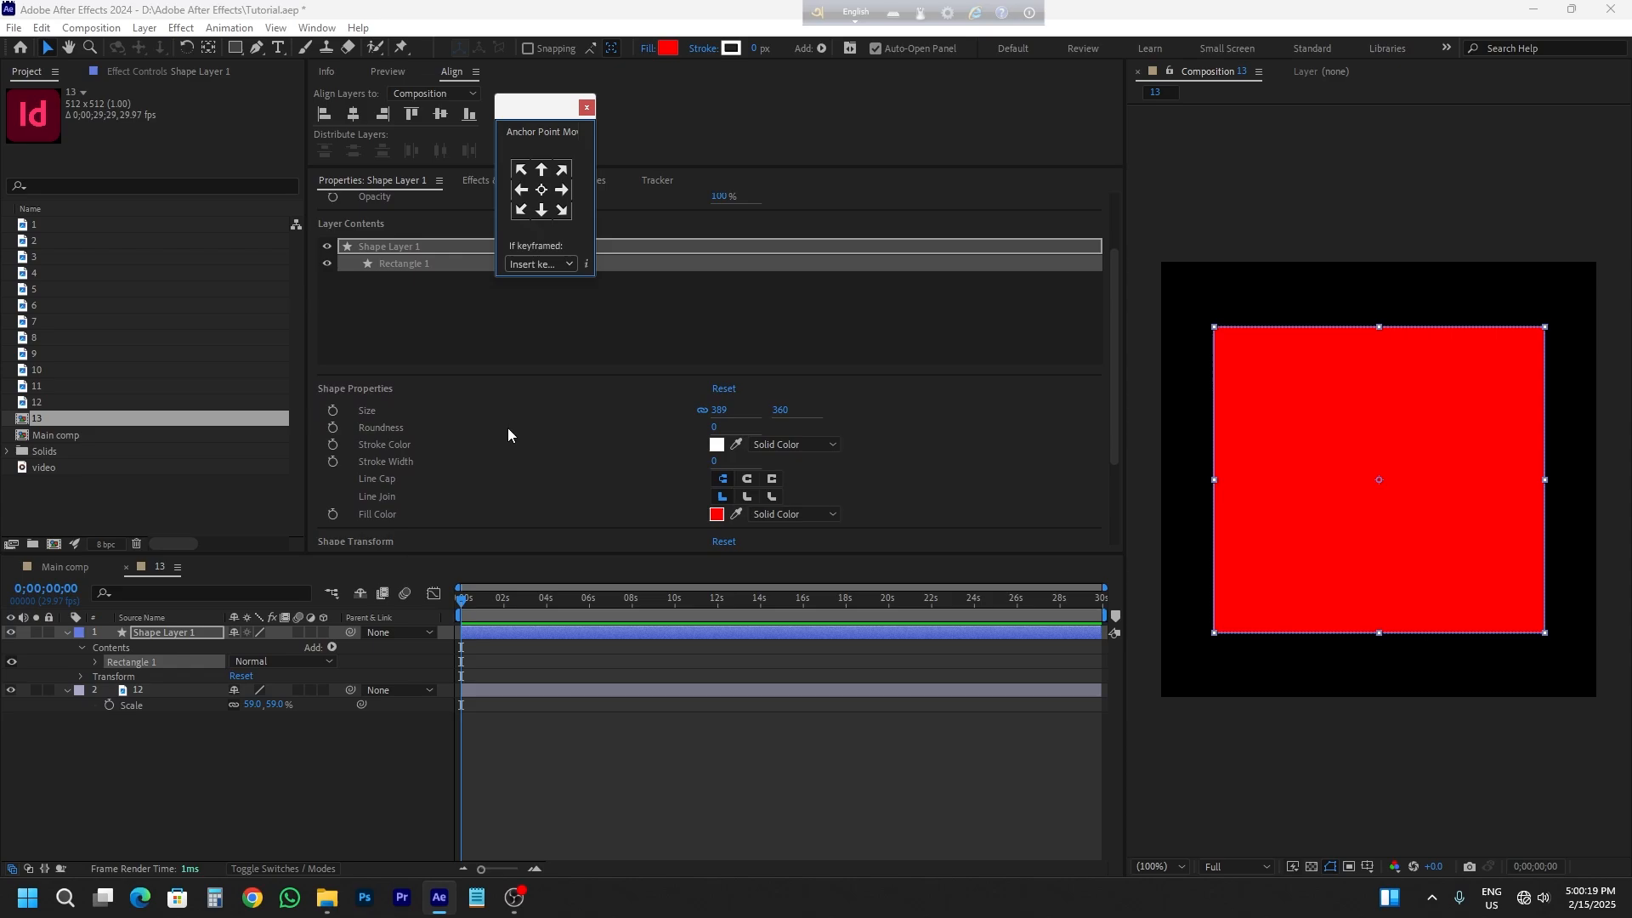
{"action": "left_click", "coordinate": [713, 431]}
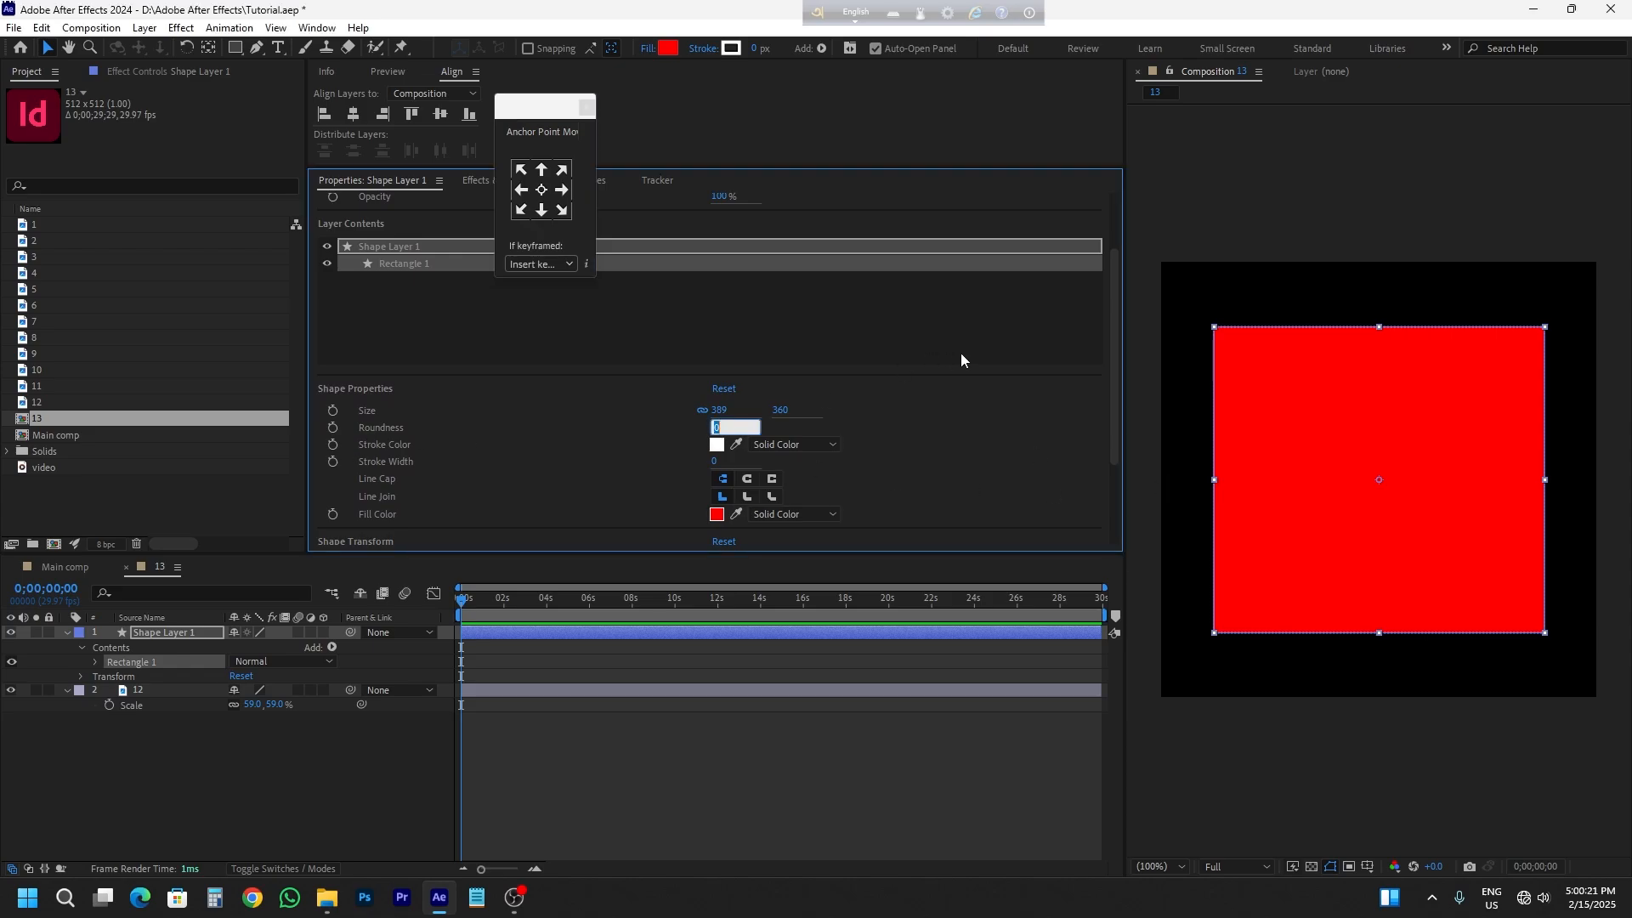
{"action": "type", "text": "60"}
{"action": "key", "text": "Return"}
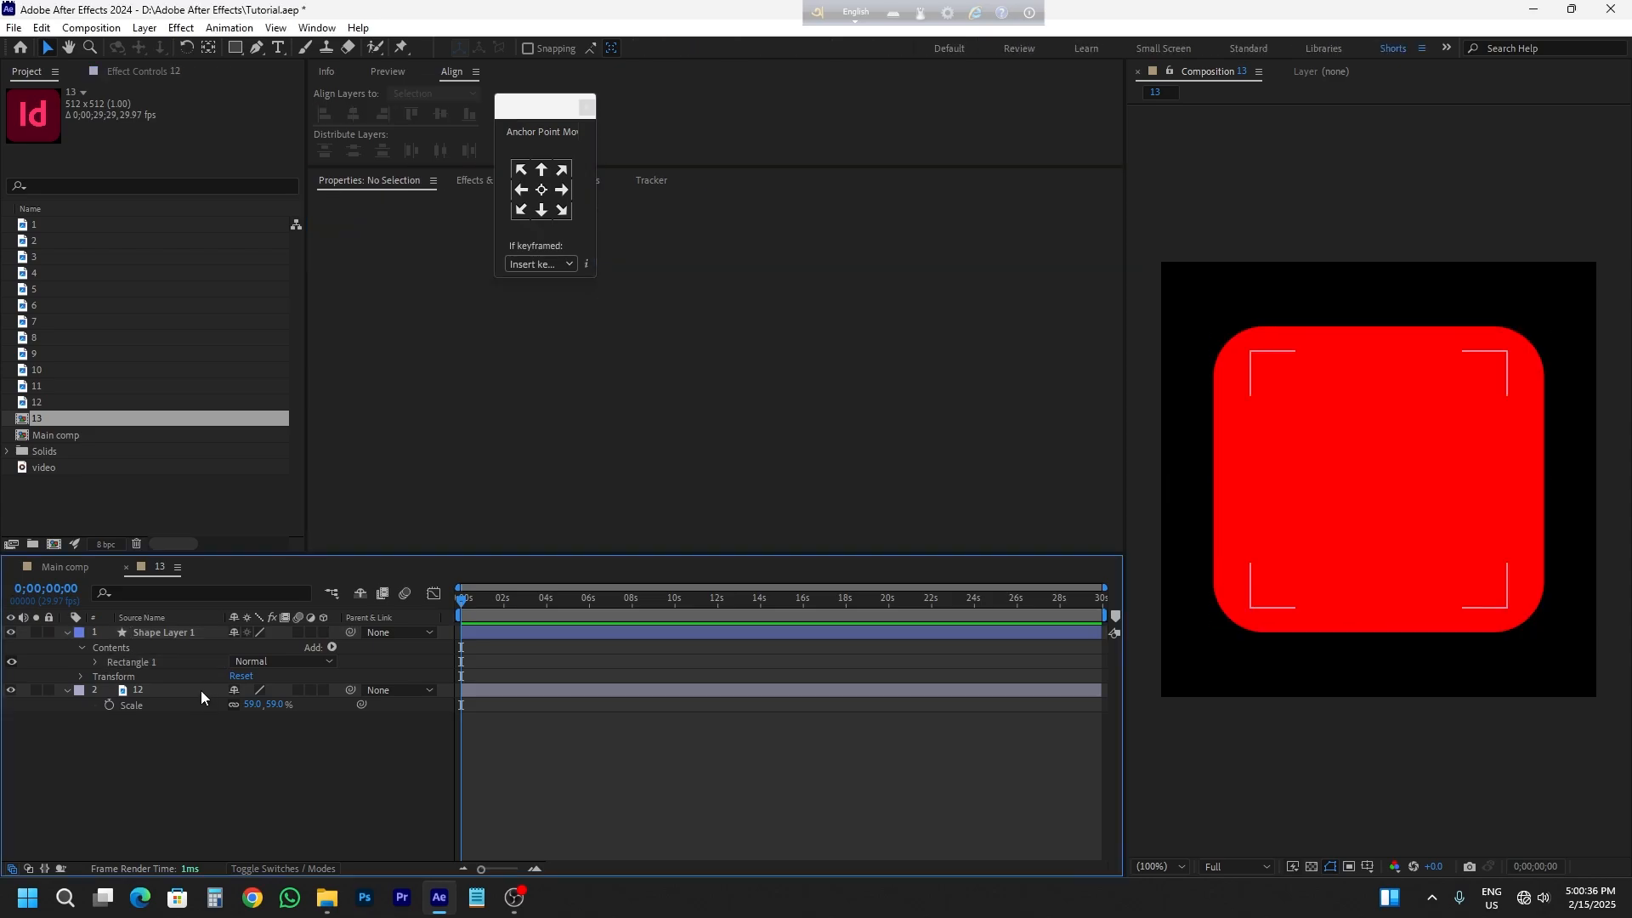
- Place layer 12 above the rectangle layer and set its track matte to Shape Layer 1
{"action": "left_click_drag", "start_coordinate": [189, 692], "coordinate": [202, 630]}
{"action": "left_click", "coordinate": [316, 659]}
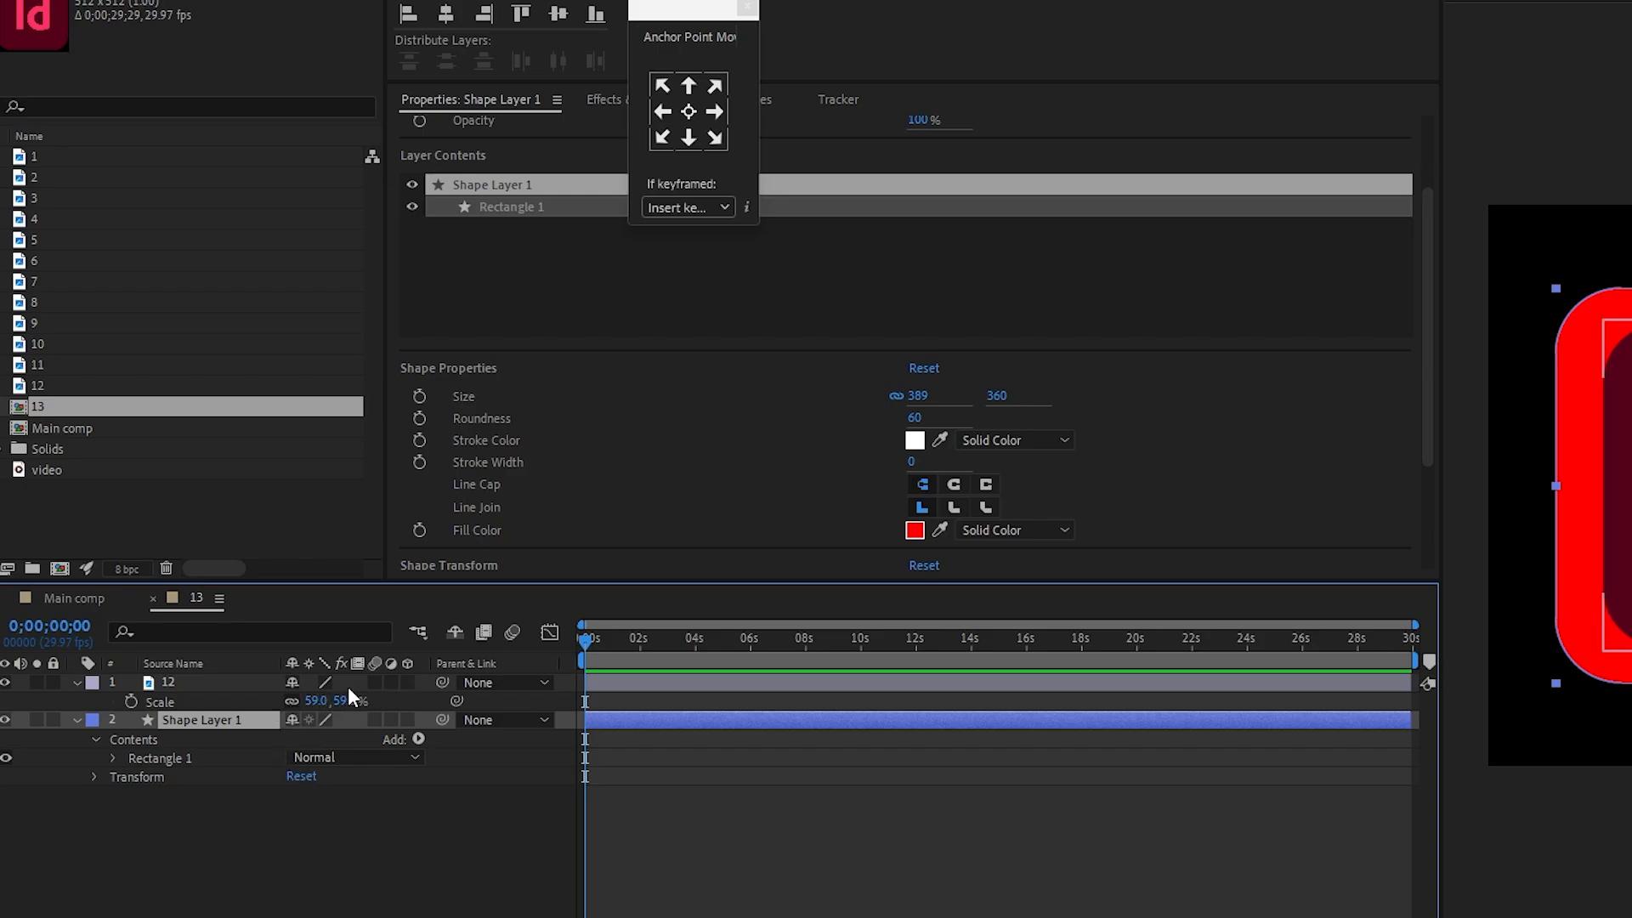
{"action": "key", "text": "F4"}
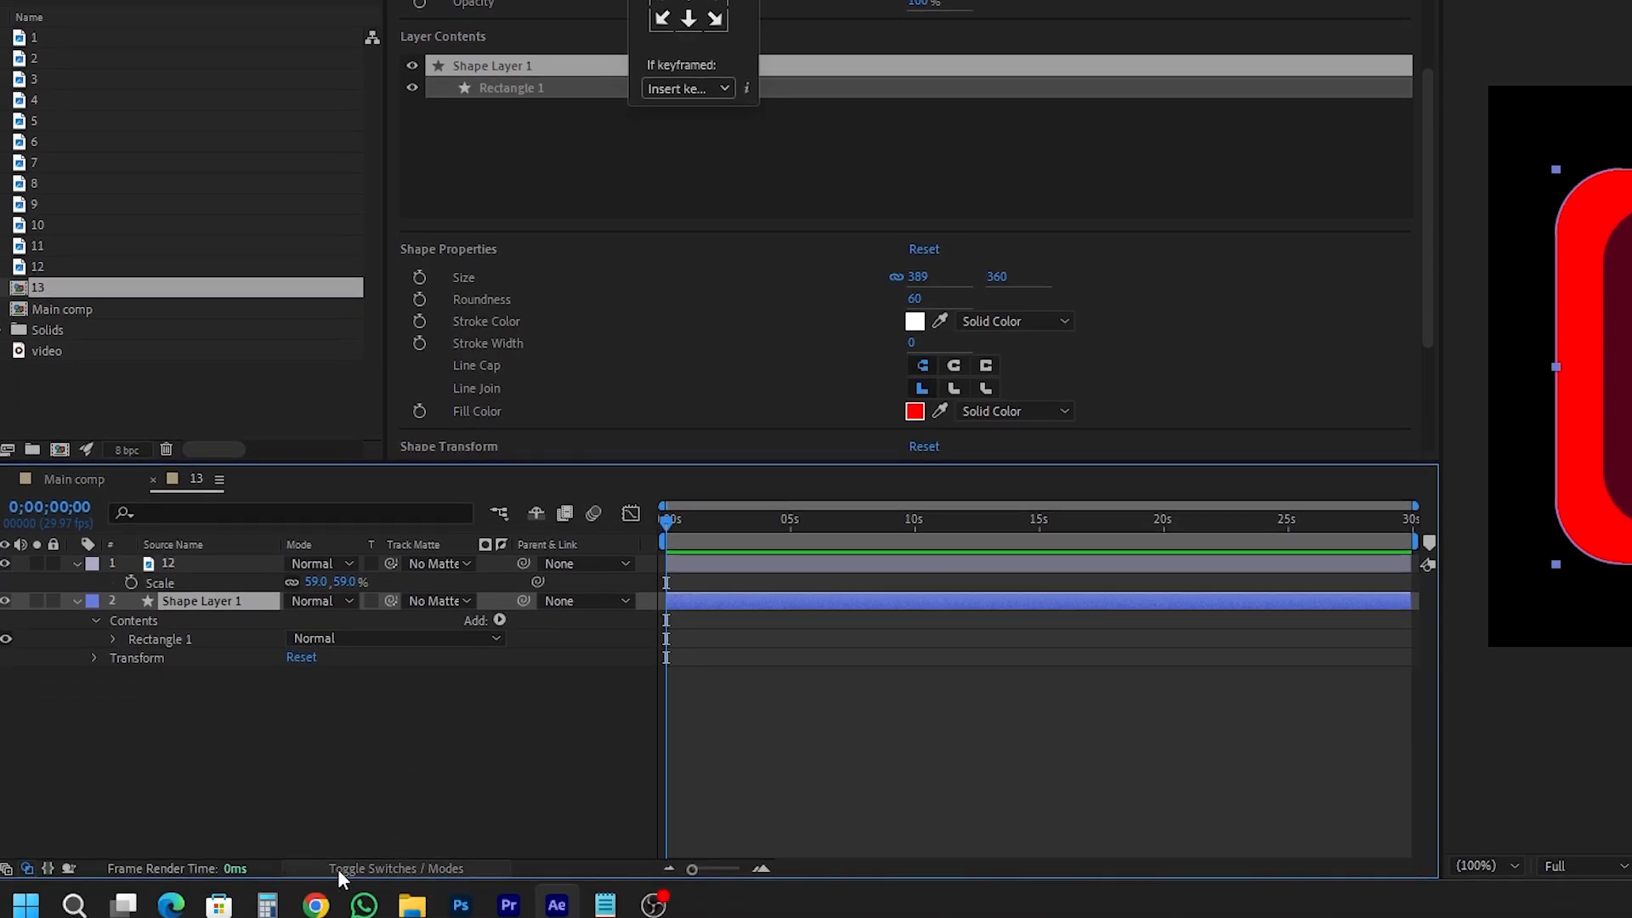
{"action": "left_click", "coordinate": [379, 864]}
{"action": "left_click", "coordinate": [361, 865]}
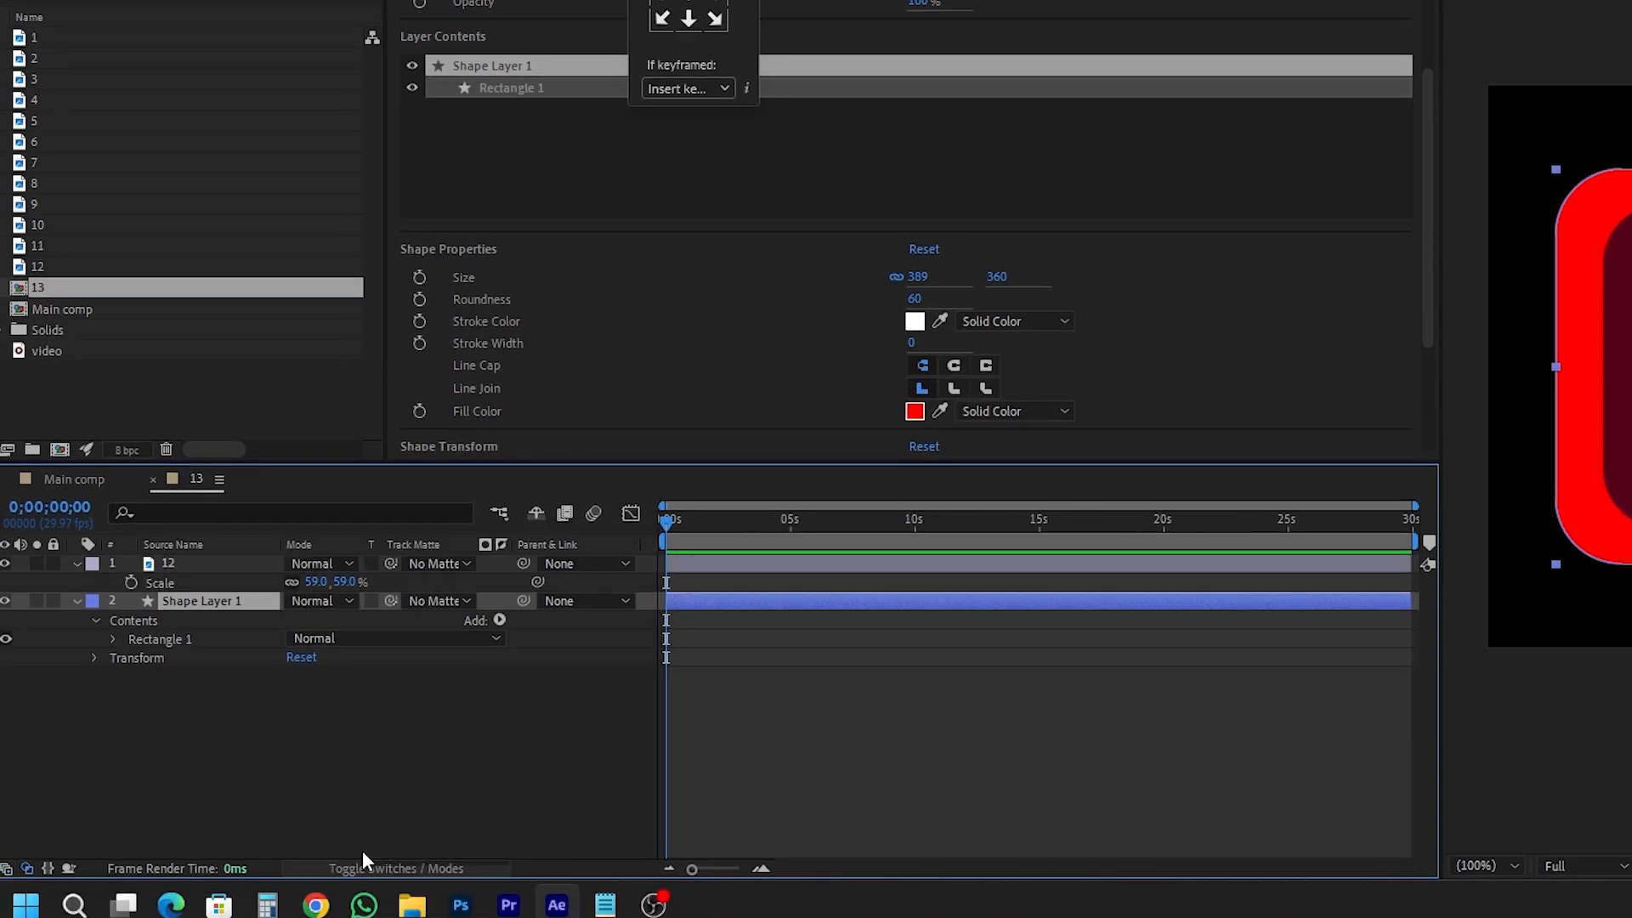
{"action": "left_click", "coordinate": [431, 566]}
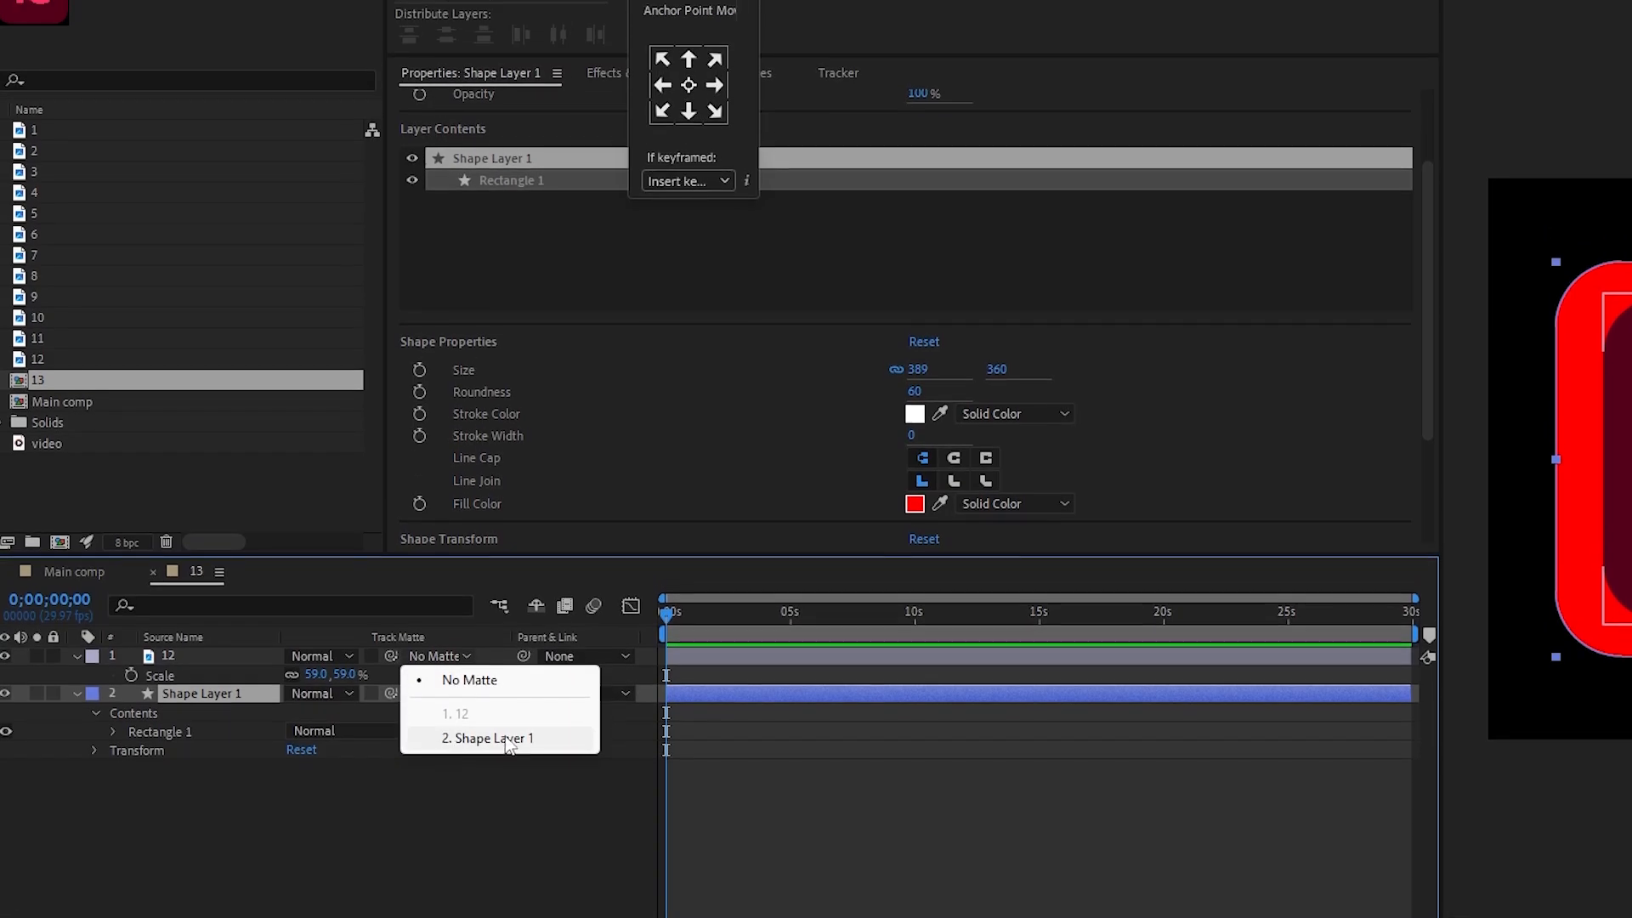
{"action": "left_click", "coordinate": [499, 766]}
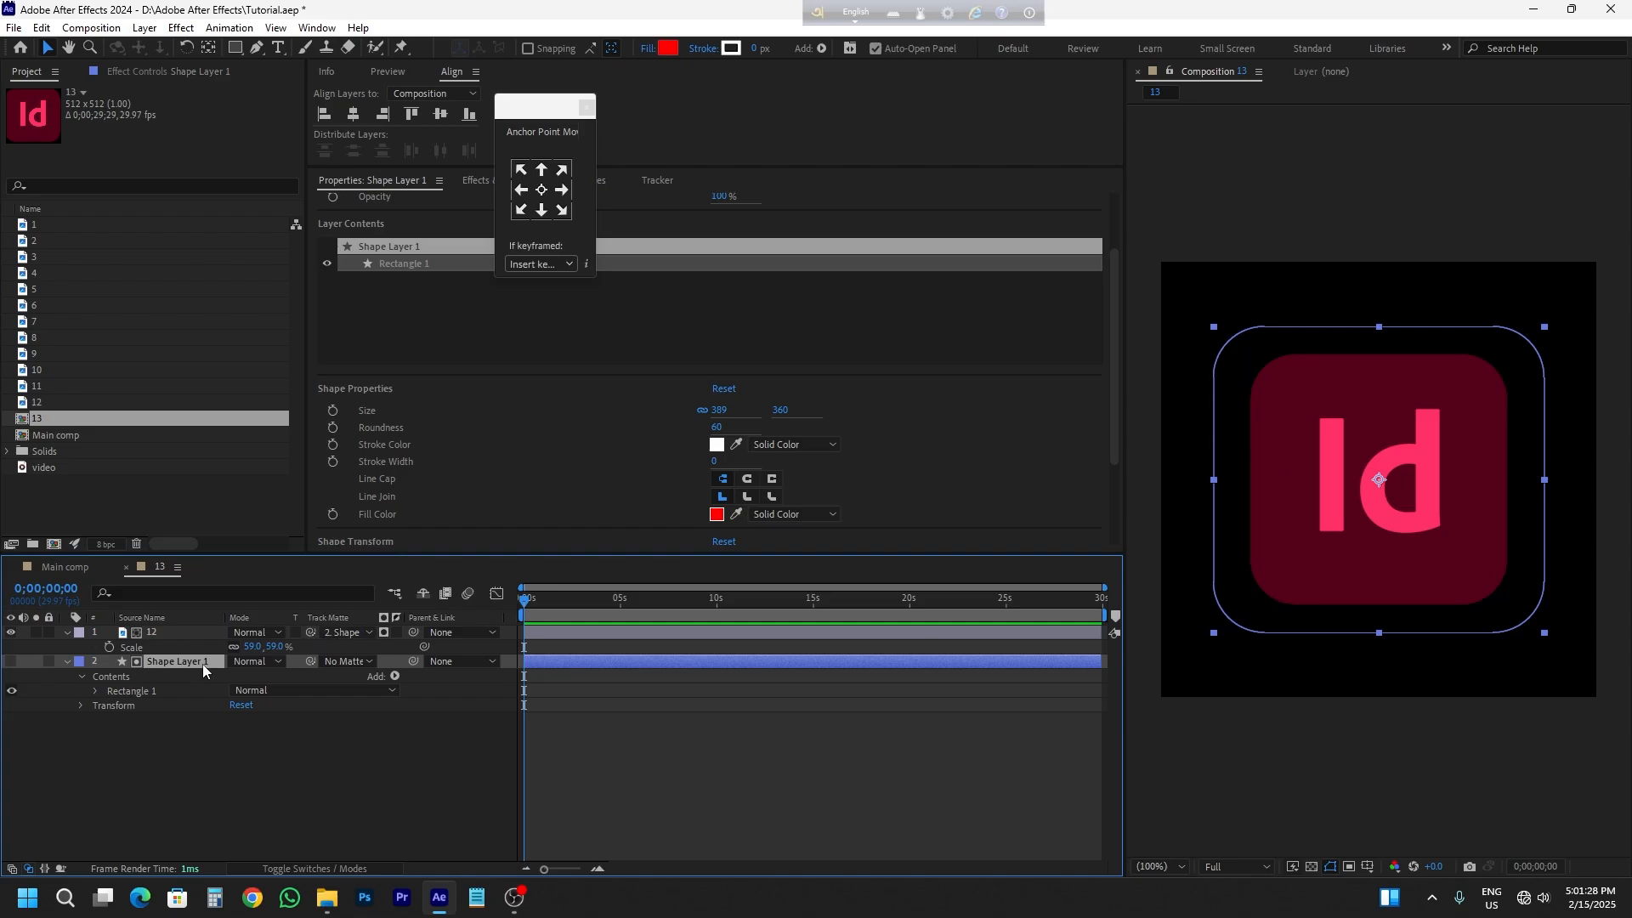
- Duplicate the rectangle matte layer, make the copy visible and set its fill to None
{"action": "key", "text": "ctrl+d"}
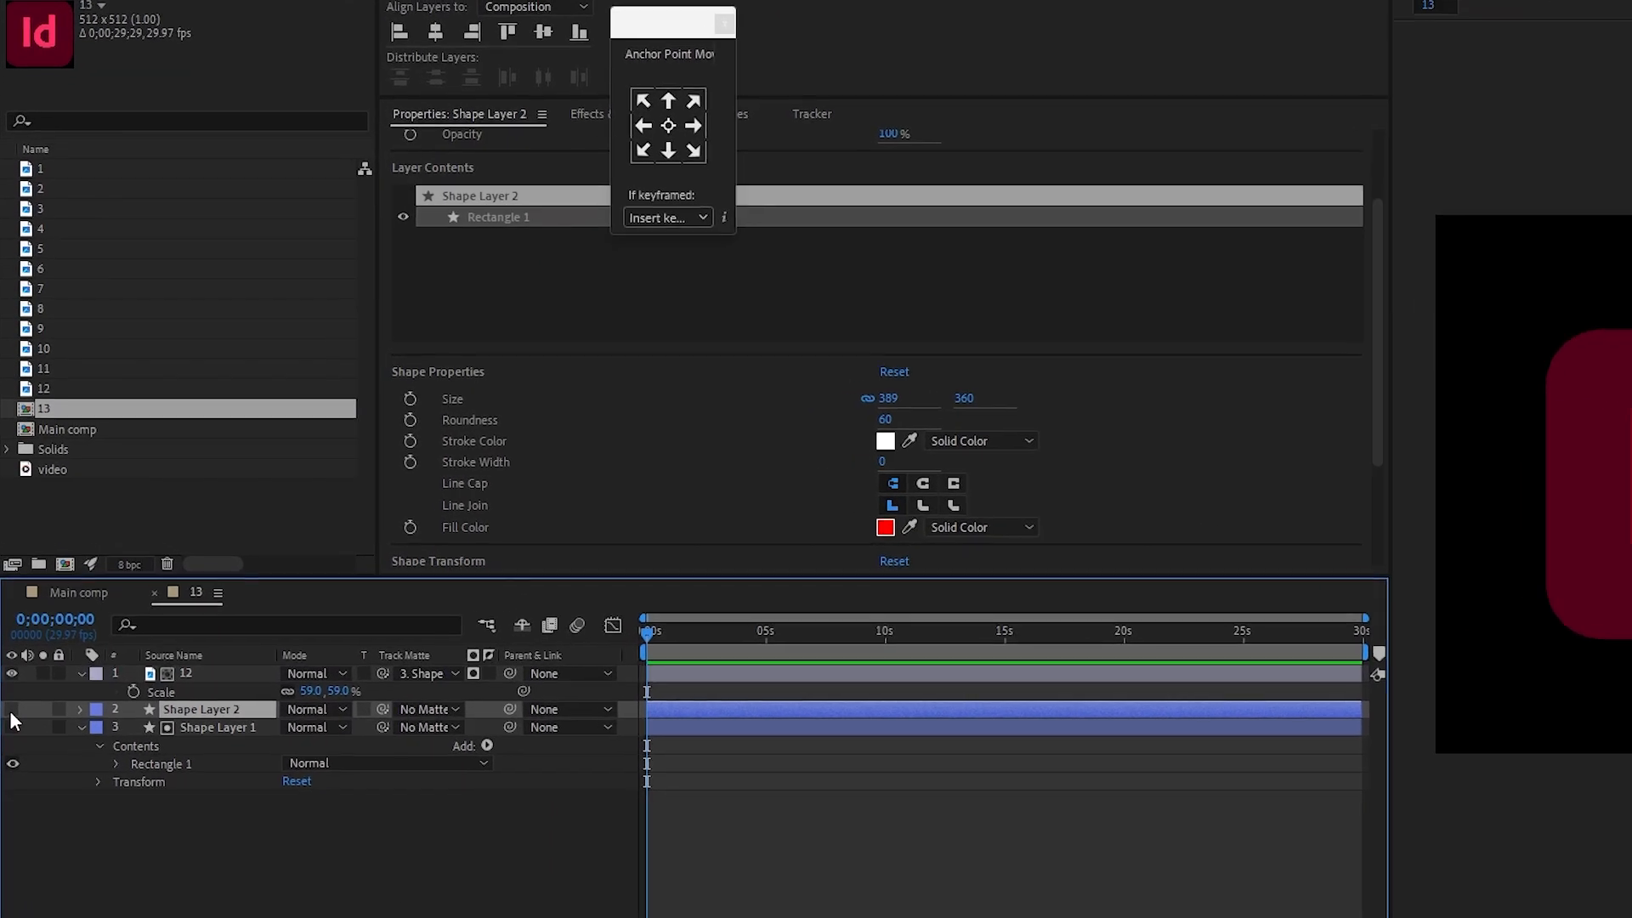
{"action": "left_click", "coordinate": [11, 721]}
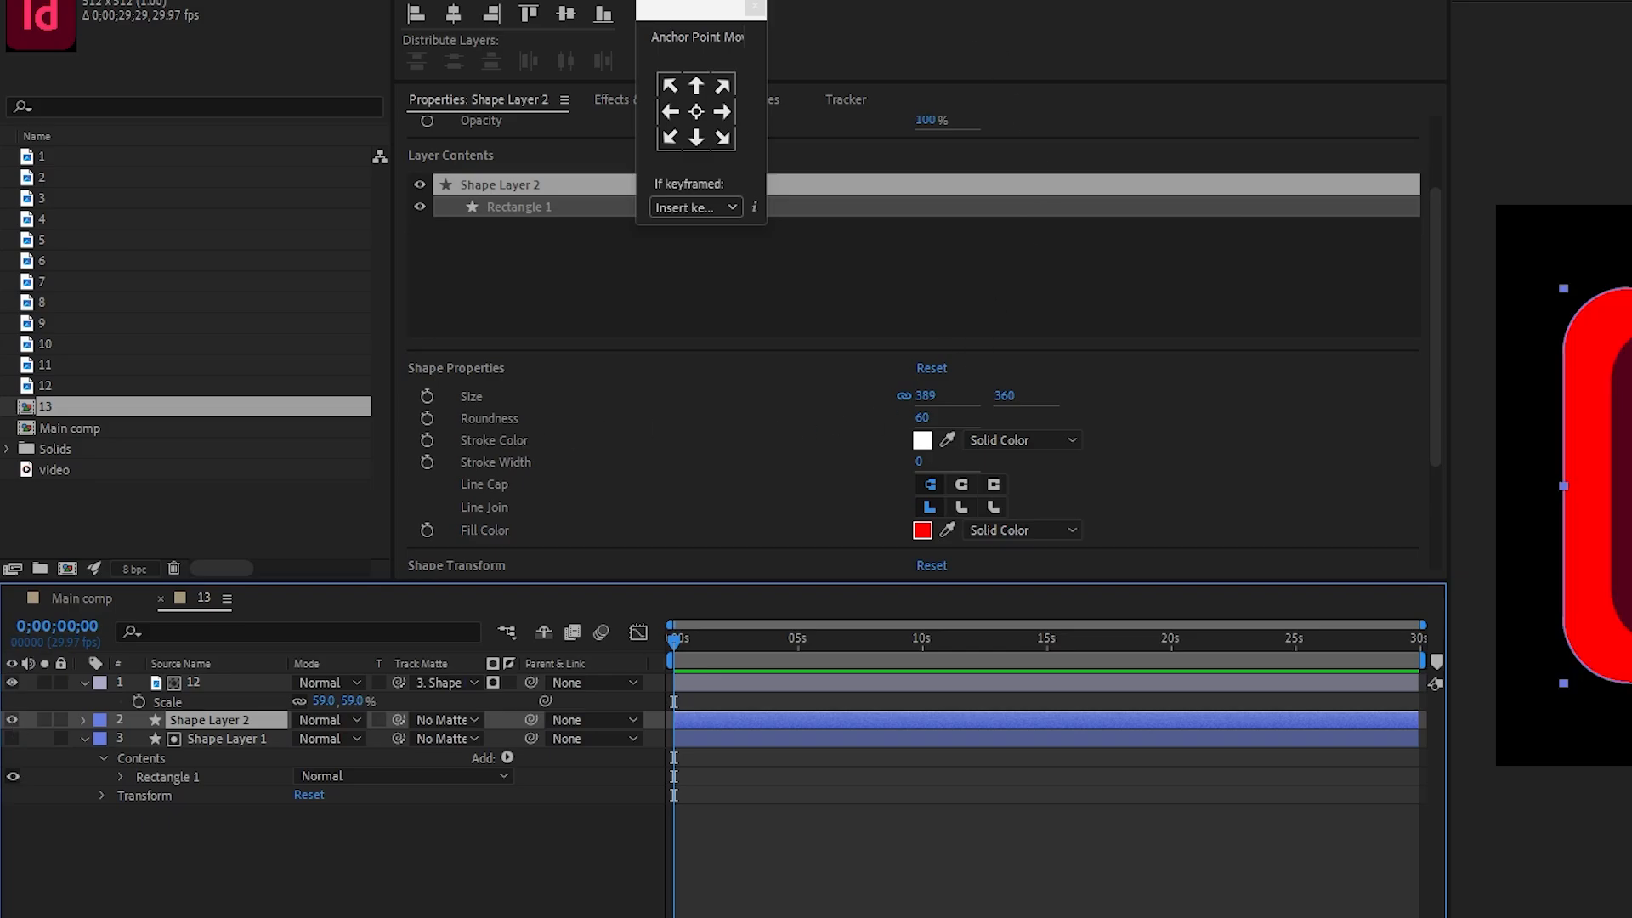
{"action": "left_click", "coordinate": [648, 48]}
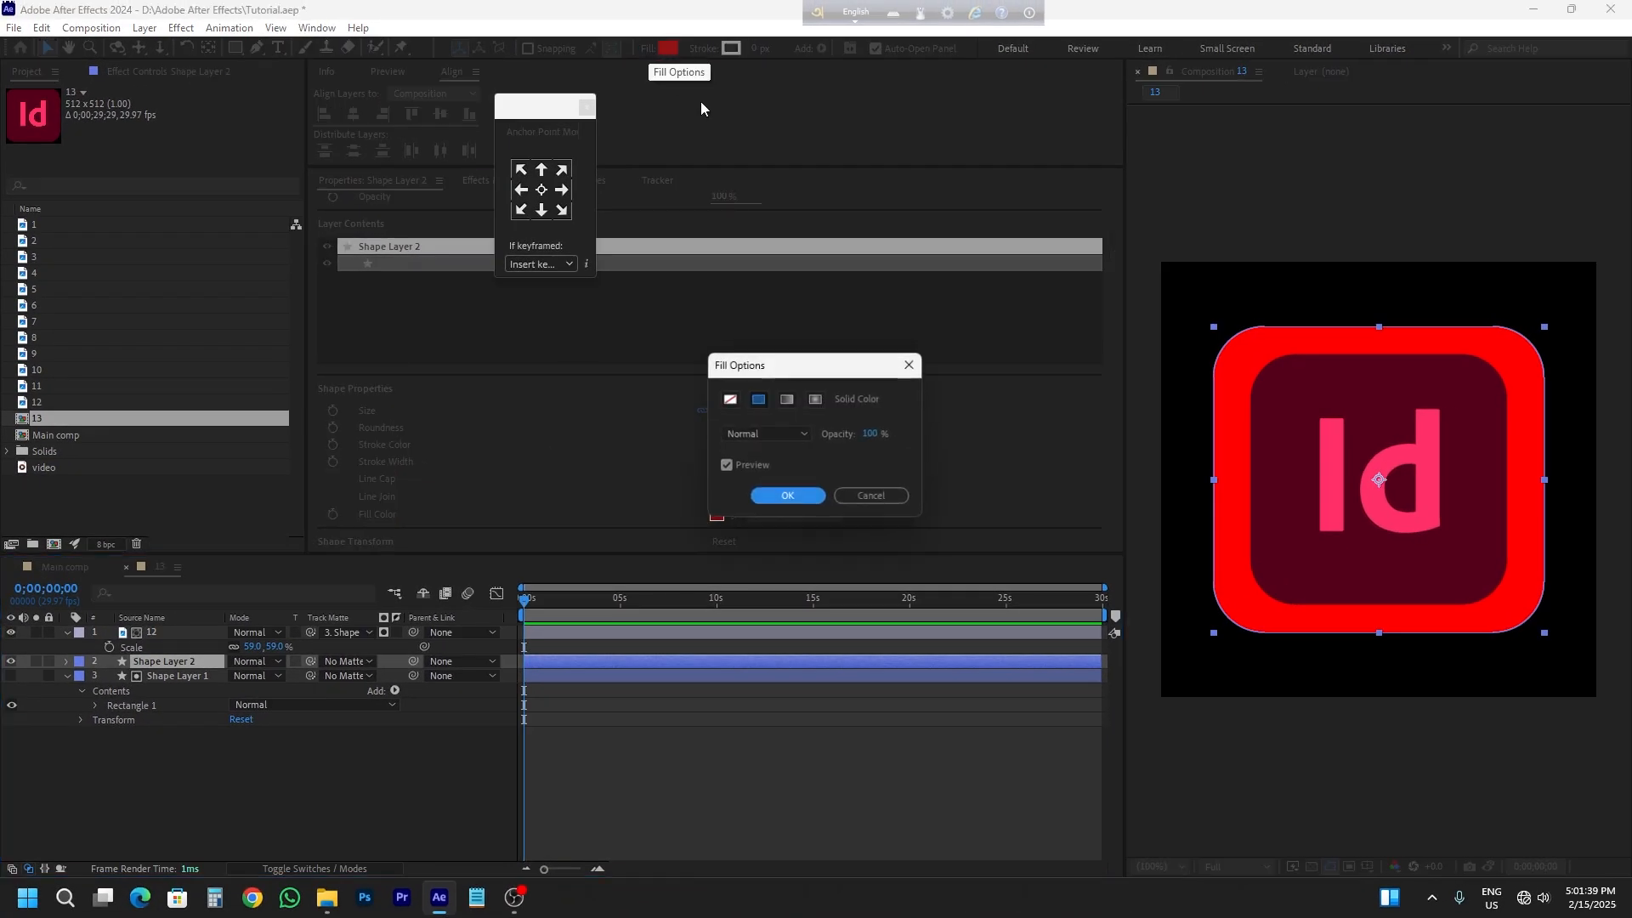
{"action": "left_click", "coordinate": [731, 399]}
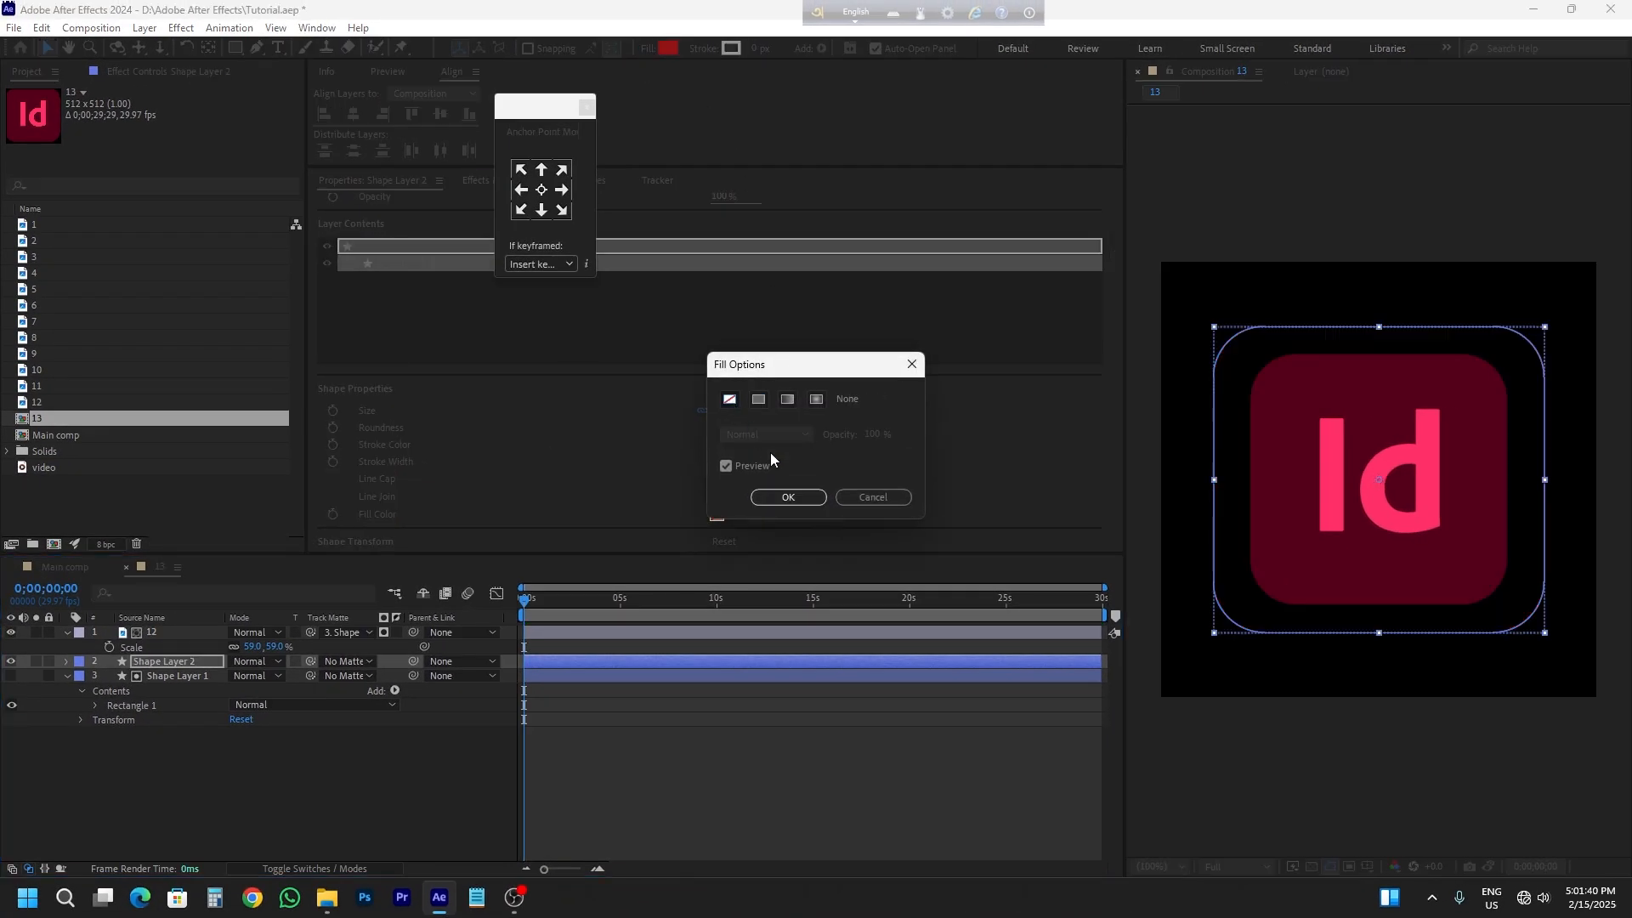
{"action": "left_click", "coordinate": [794, 492]}
- Scale layer 12 up to 78% so the logo fills the rounded rectangle
{"action": "left_click", "coordinate": [186, 632]}
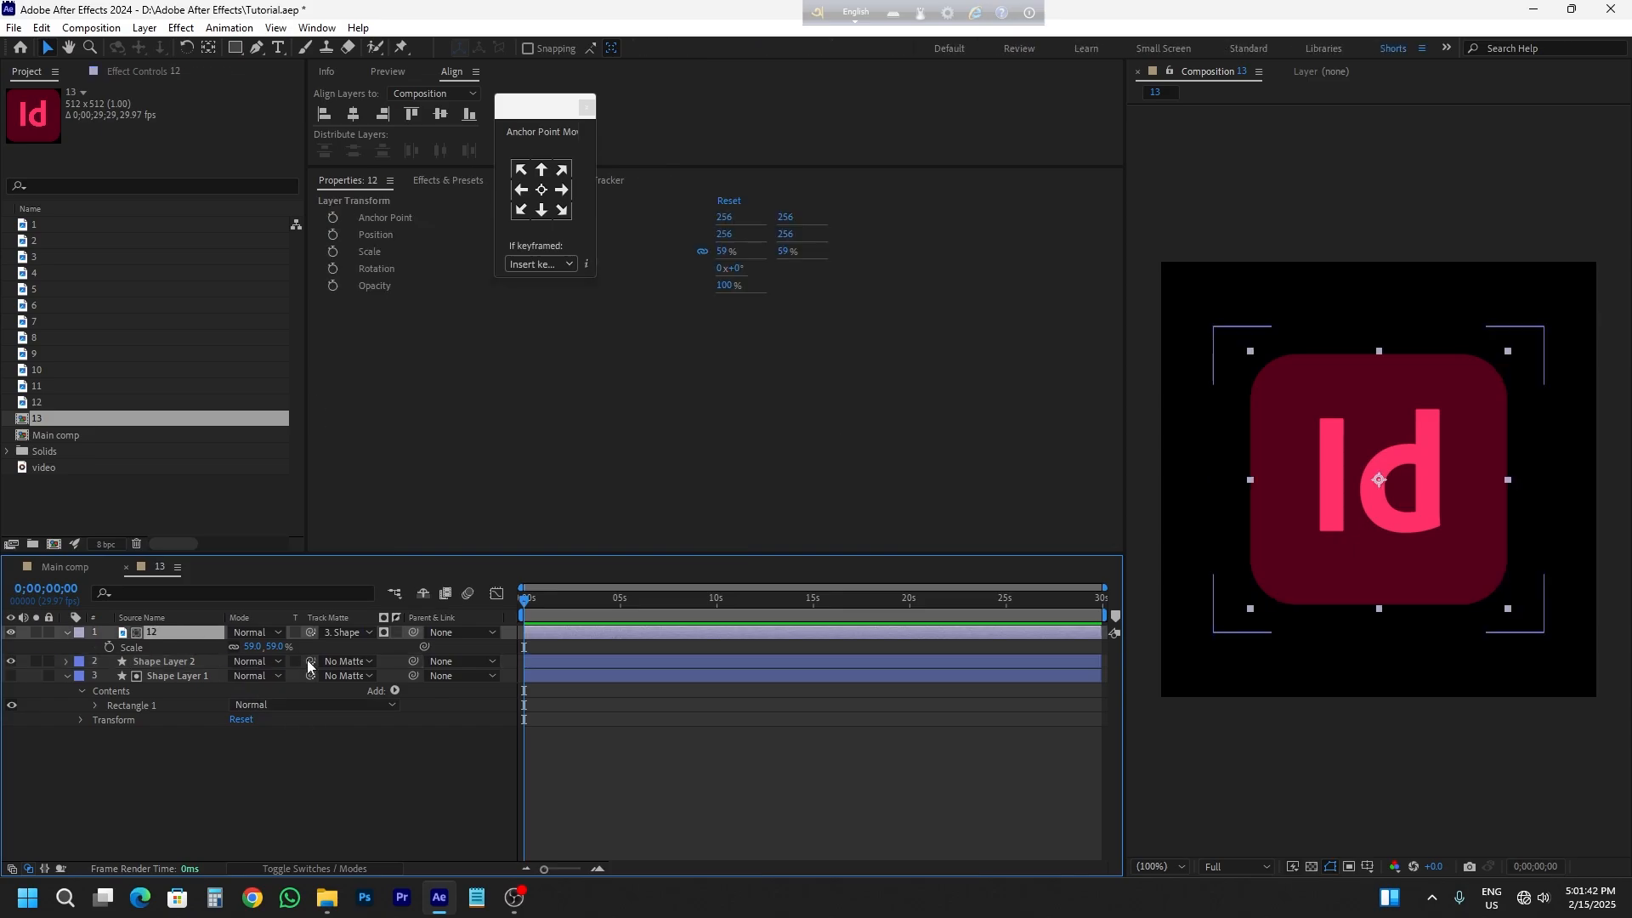
{"action": "left_click_drag", "start_coordinate": [276, 648], "coordinate": [306, 651]}
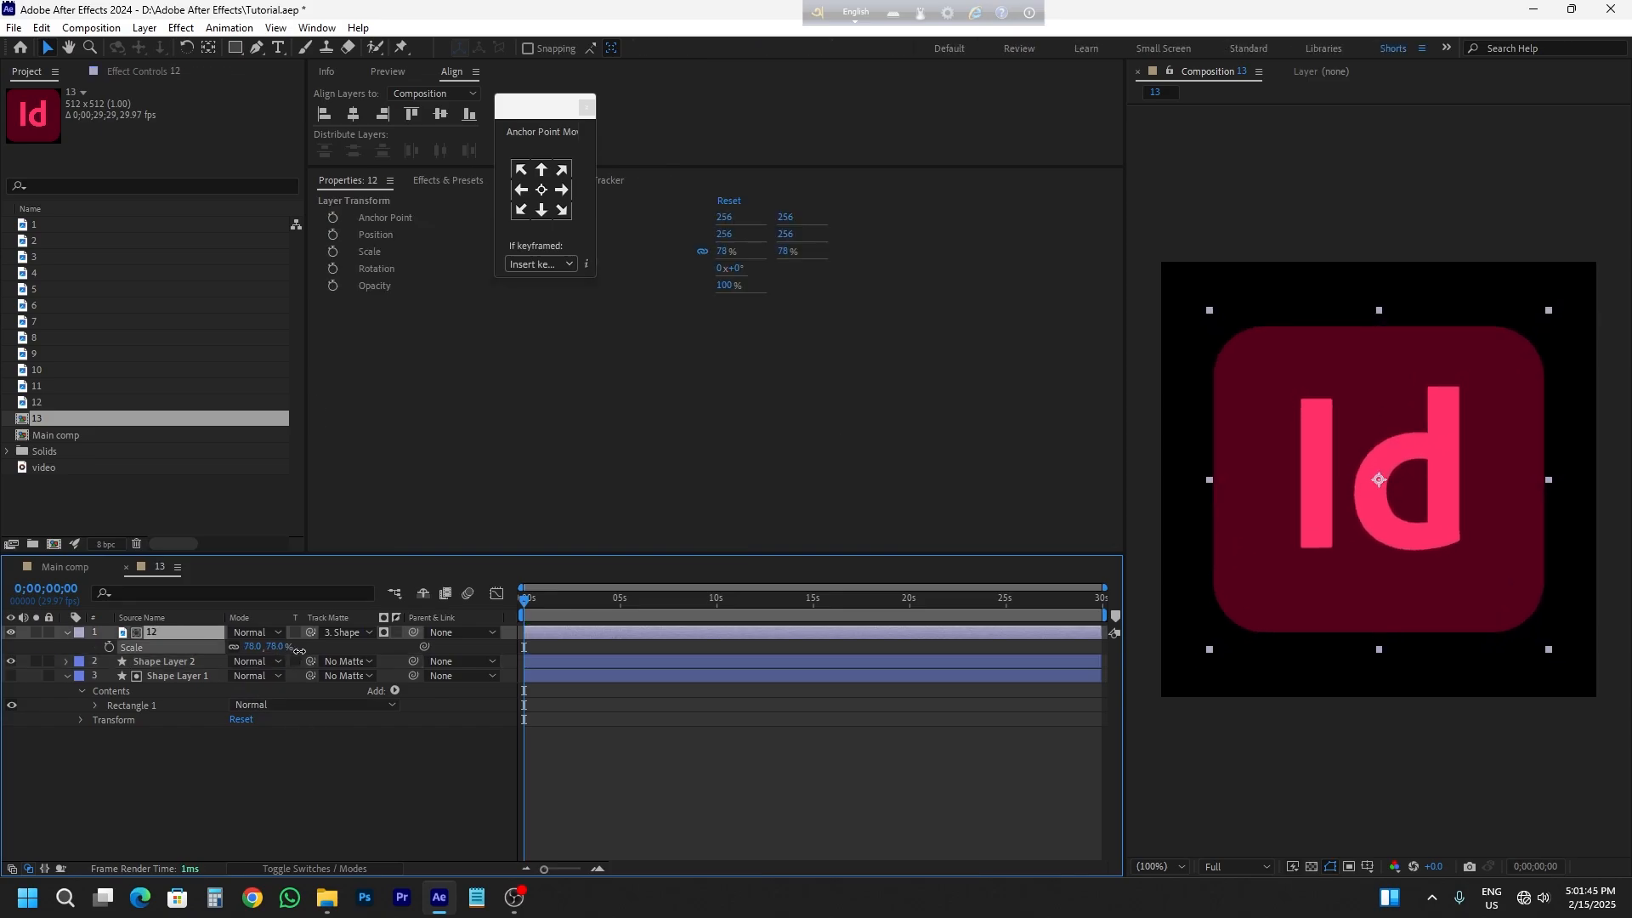
{"action": "left_click", "coordinate": [67, 633]}
- Give Shape Layer 2 a white outline with a stroke width of 8 px
{"action": "left_click", "coordinate": [176, 650]}
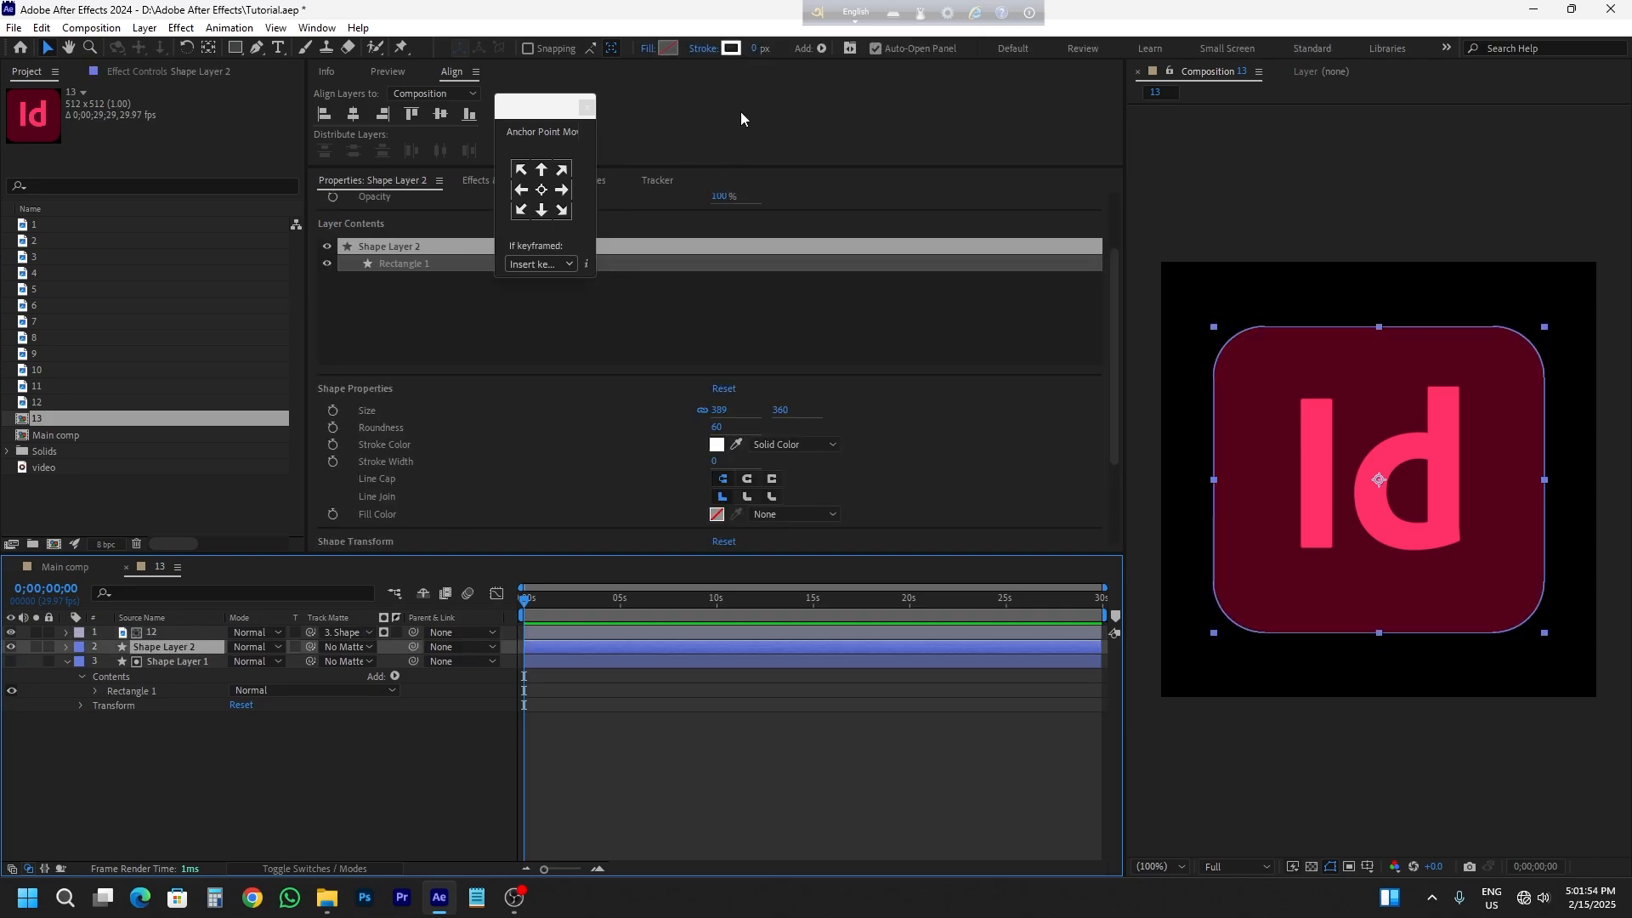
{"action": "left_click_drag", "start_coordinate": [756, 49], "coordinate": [757, 52]}
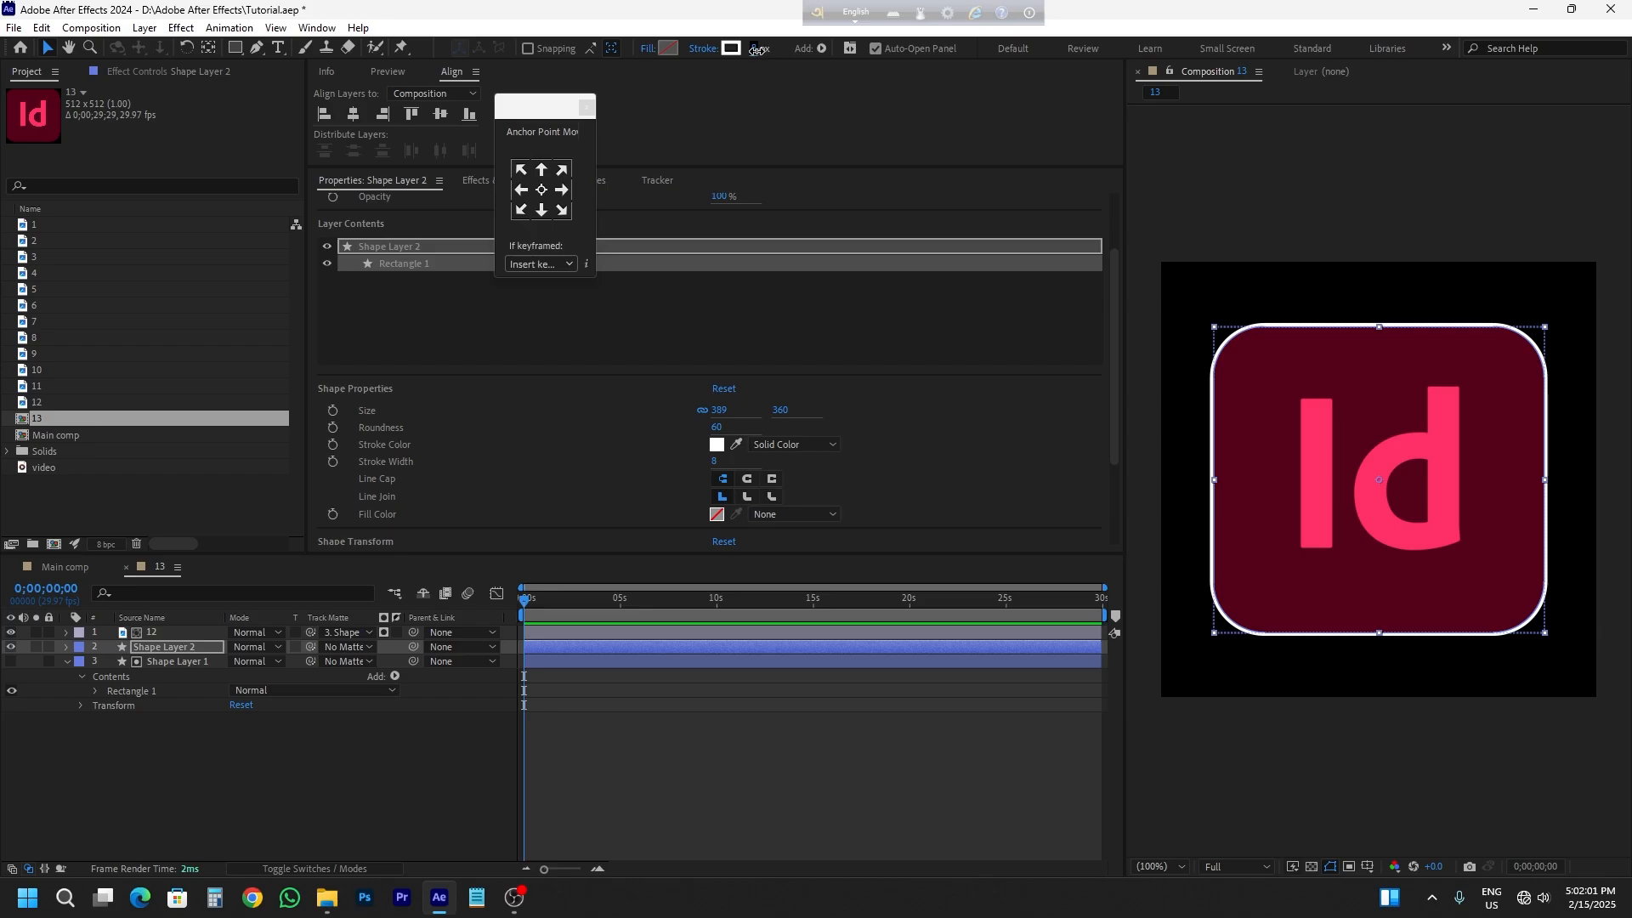
{"action": "left_click", "coordinate": [757, 49]}
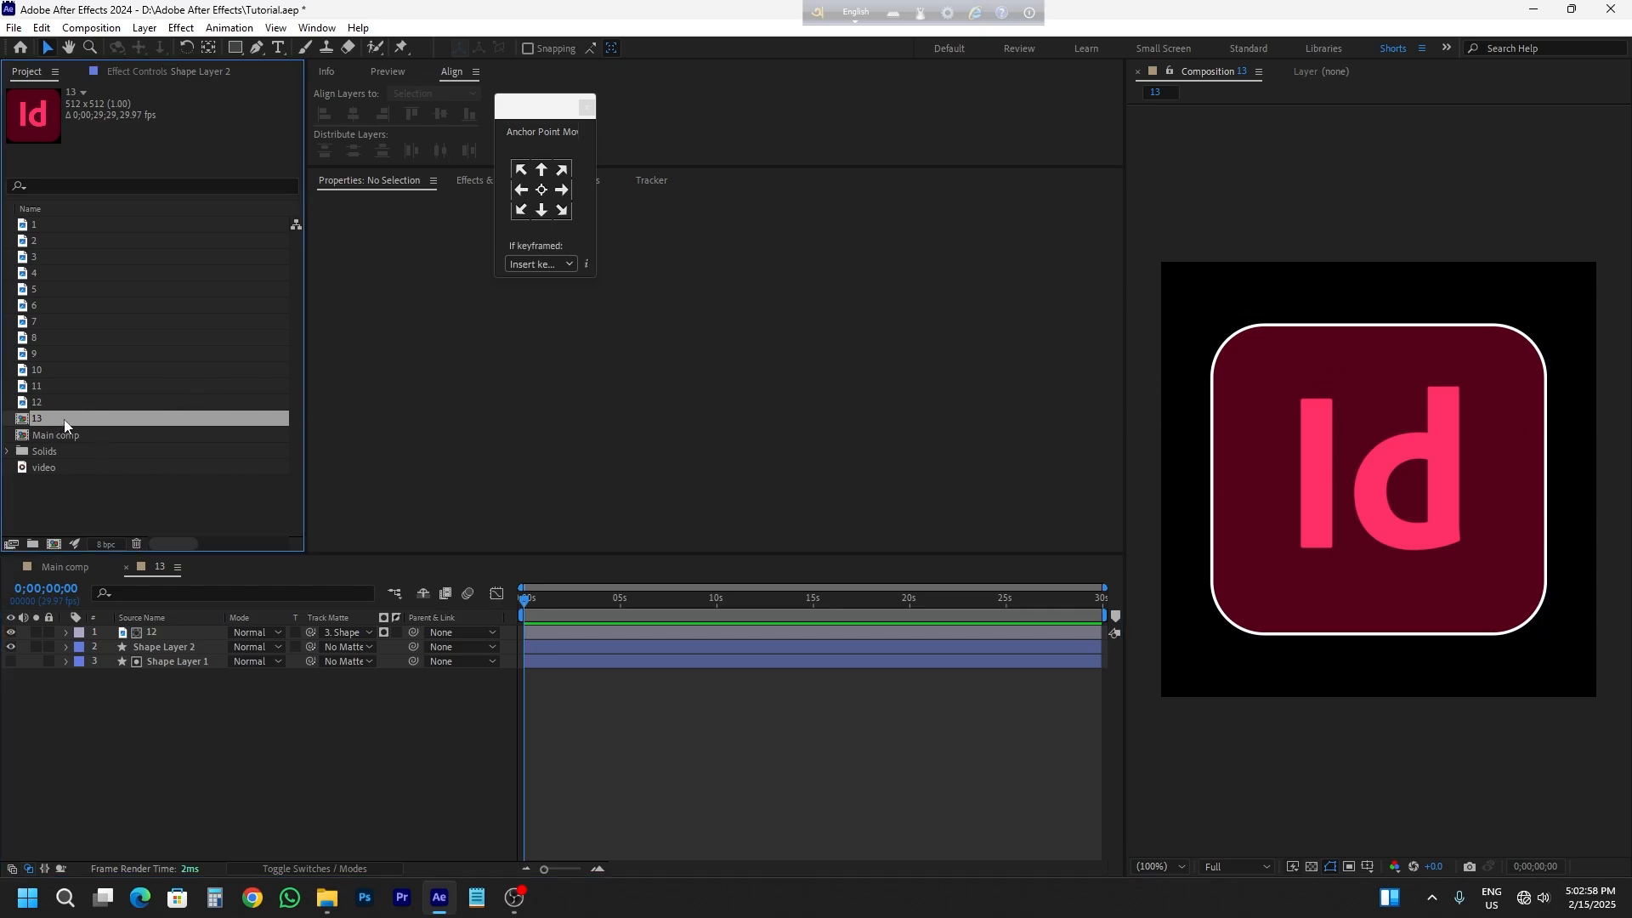
- Duplicate composition 13 and, in the copy, replace the layer 12 logo with image 11 as the top layer
{"action": "key", "text": "ctrl+d"}
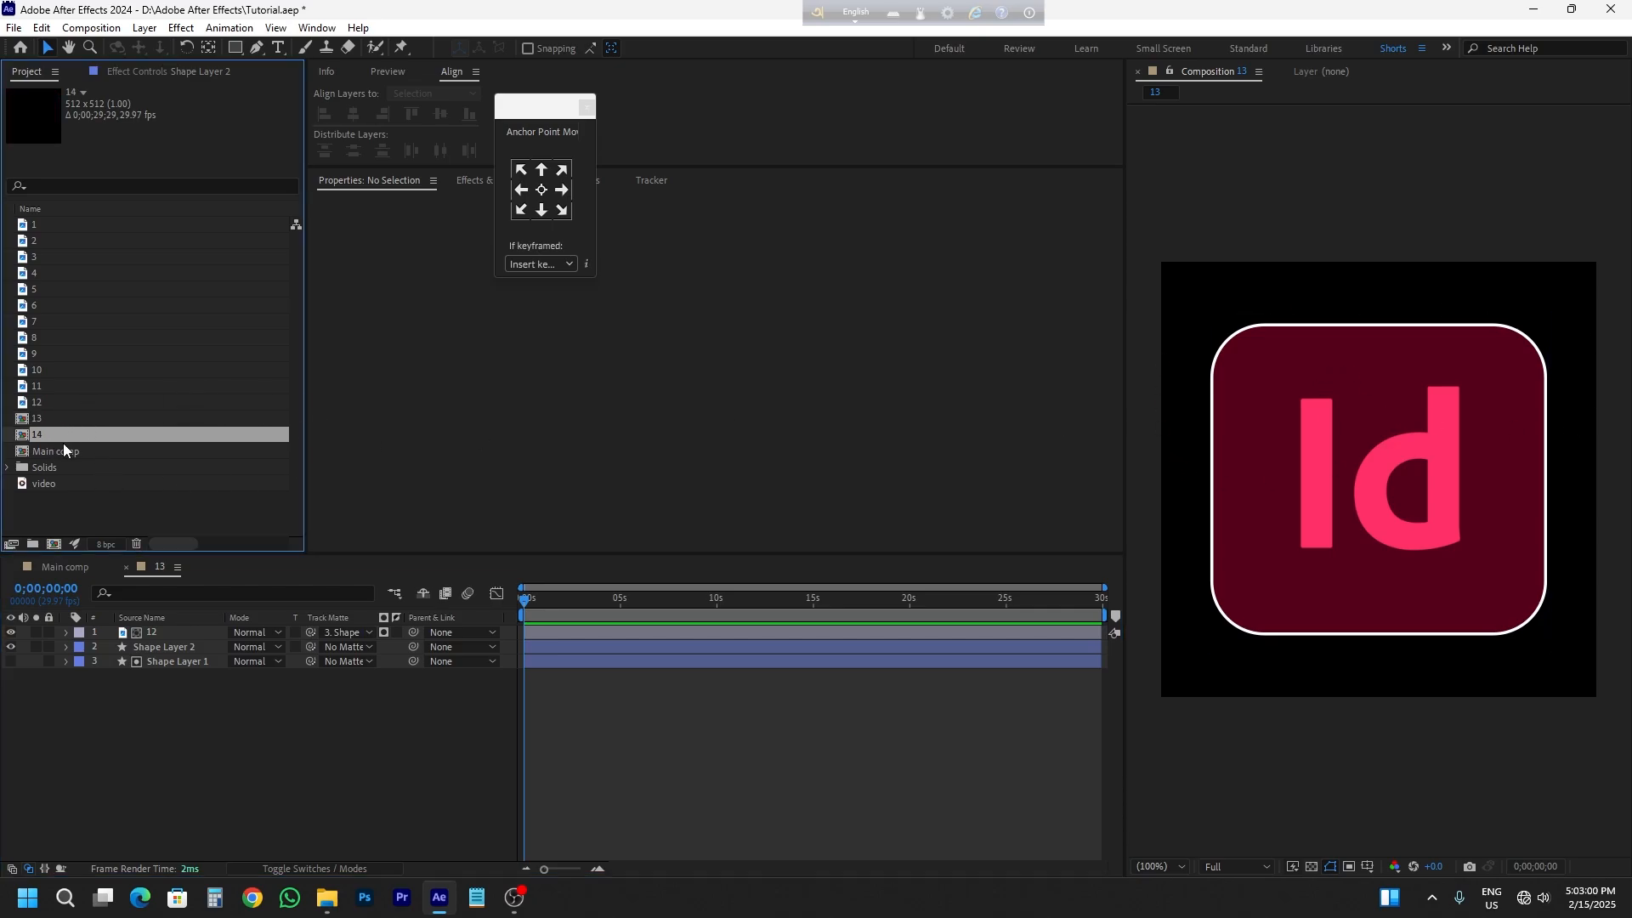
{"action": "double_click", "coordinate": [63, 435]}
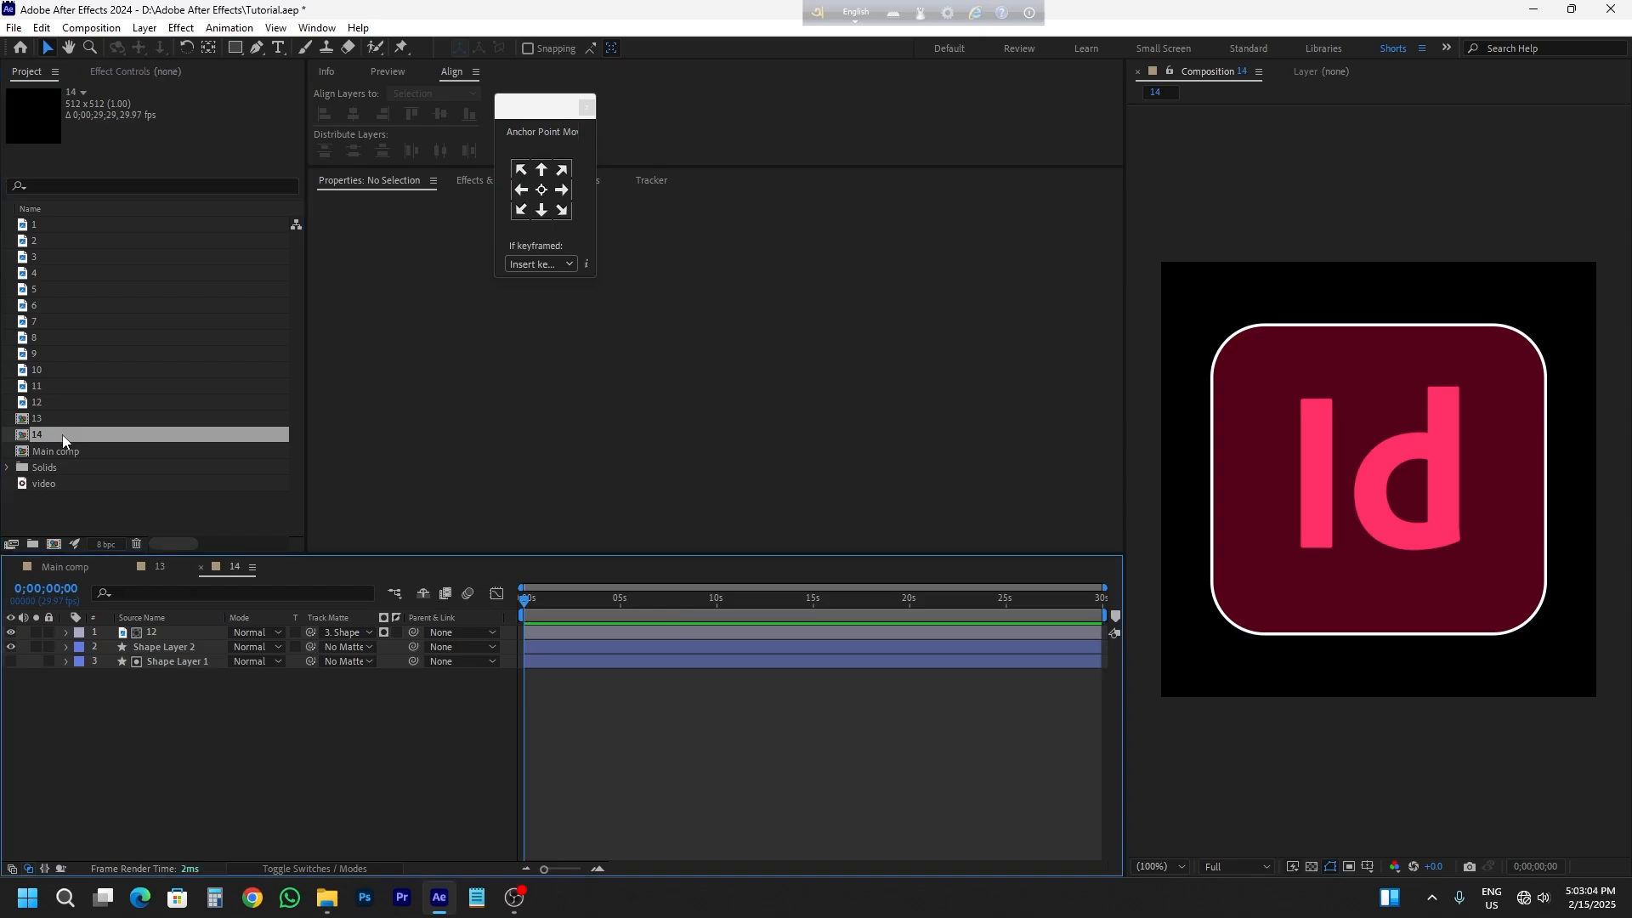
{"action": "left_click", "coordinate": [173, 632]}
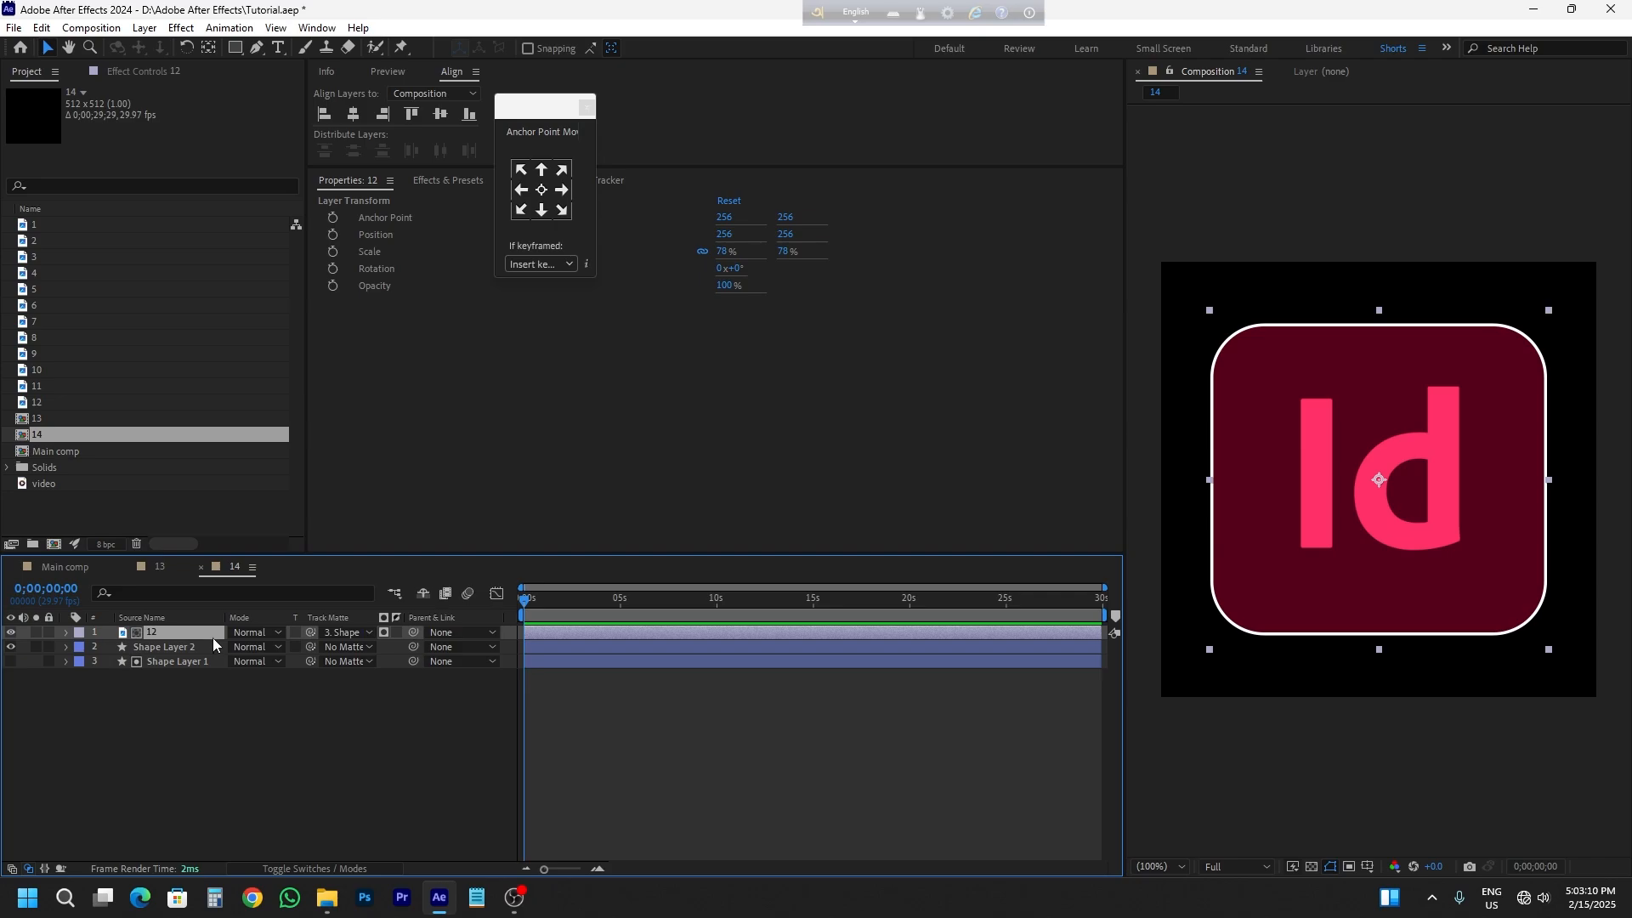
{"action": "key", "text": "Delete"}
{"action": "left_click_drag", "start_coordinate": [55, 387], "coordinate": [126, 634]}
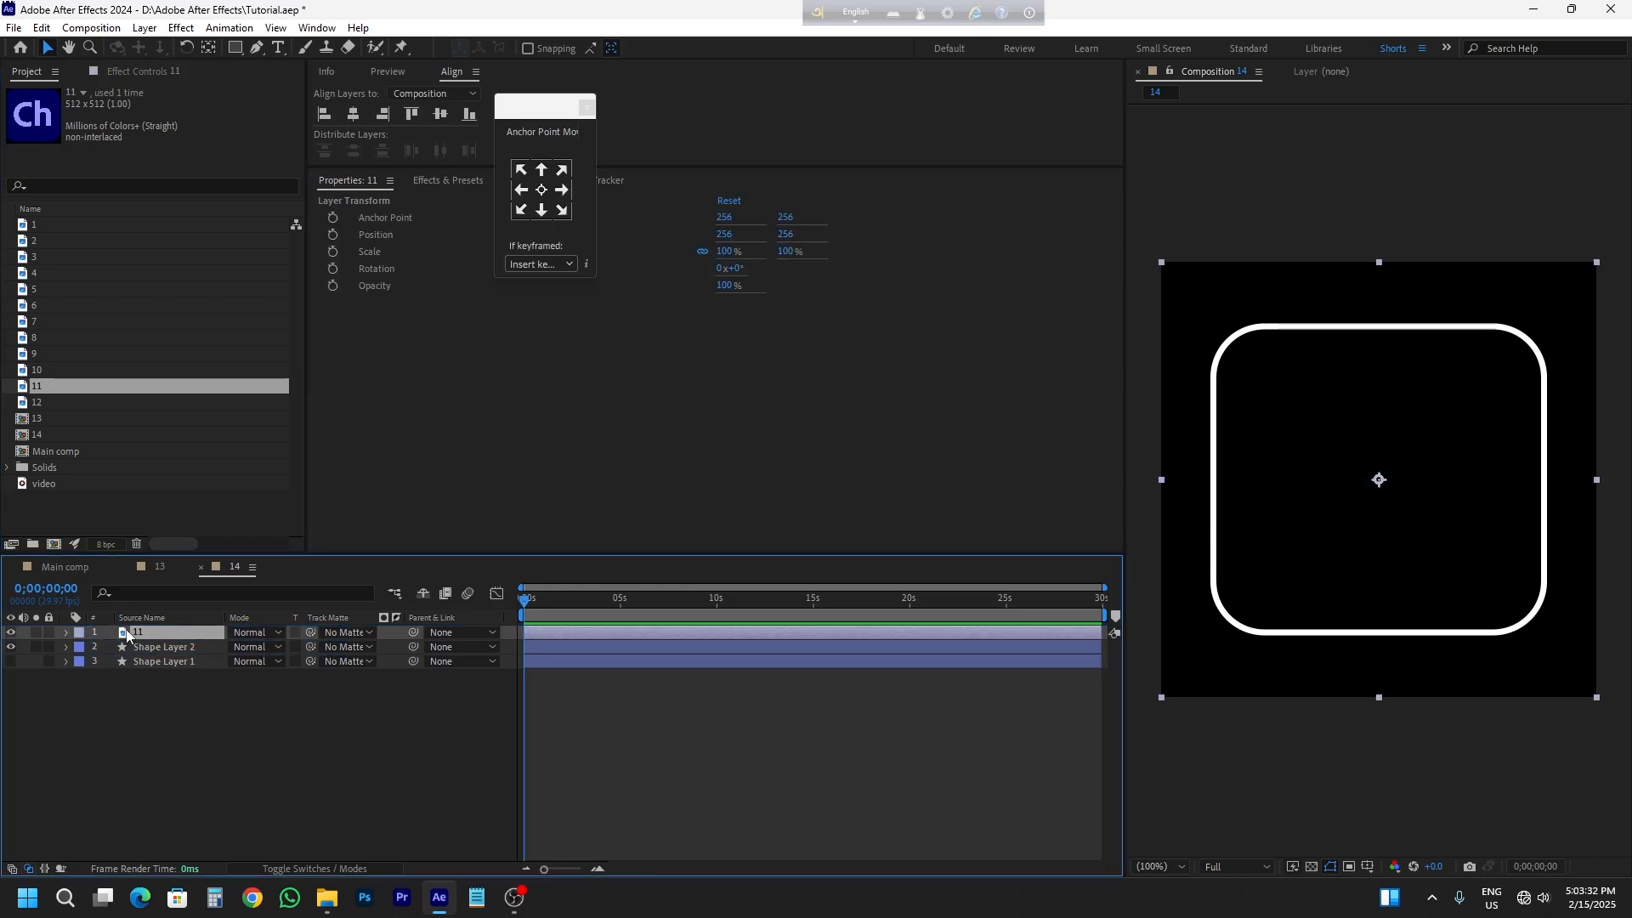
- Set layer 11's track matte to Shape Layer 1 and its scale to 78%
{"action": "left_click", "coordinate": [345, 633]}
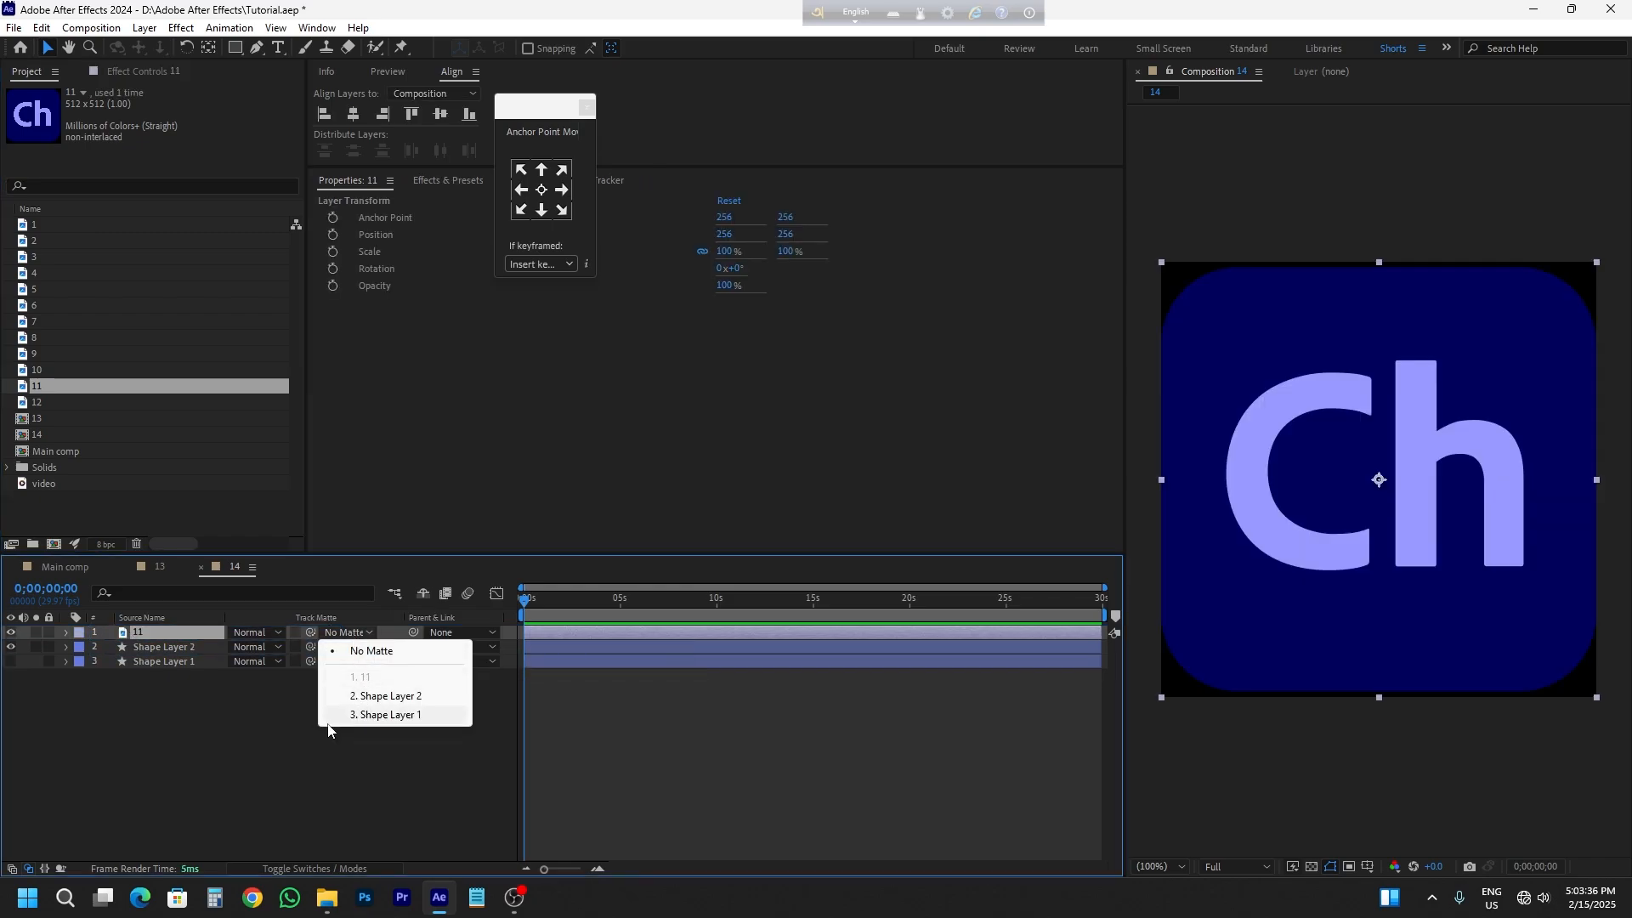
{"action": "left_click", "coordinate": [407, 715]}
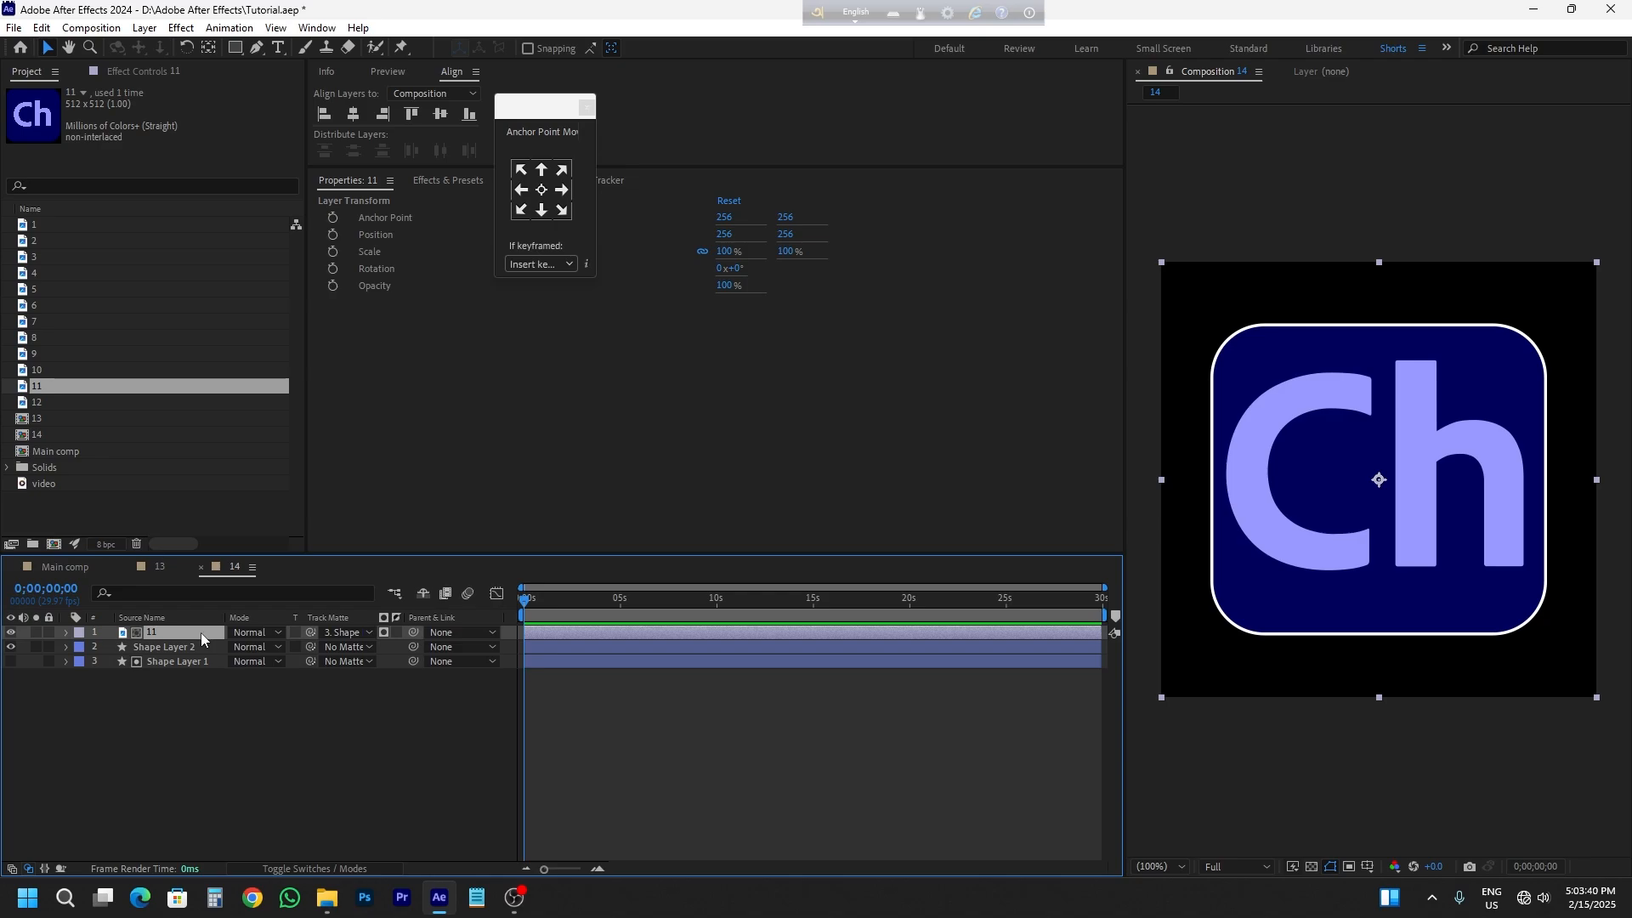
{"action": "key", "text": "s"}
{"action": "left_click_drag", "start_coordinate": [283, 652], "coordinate": [212, 739]}
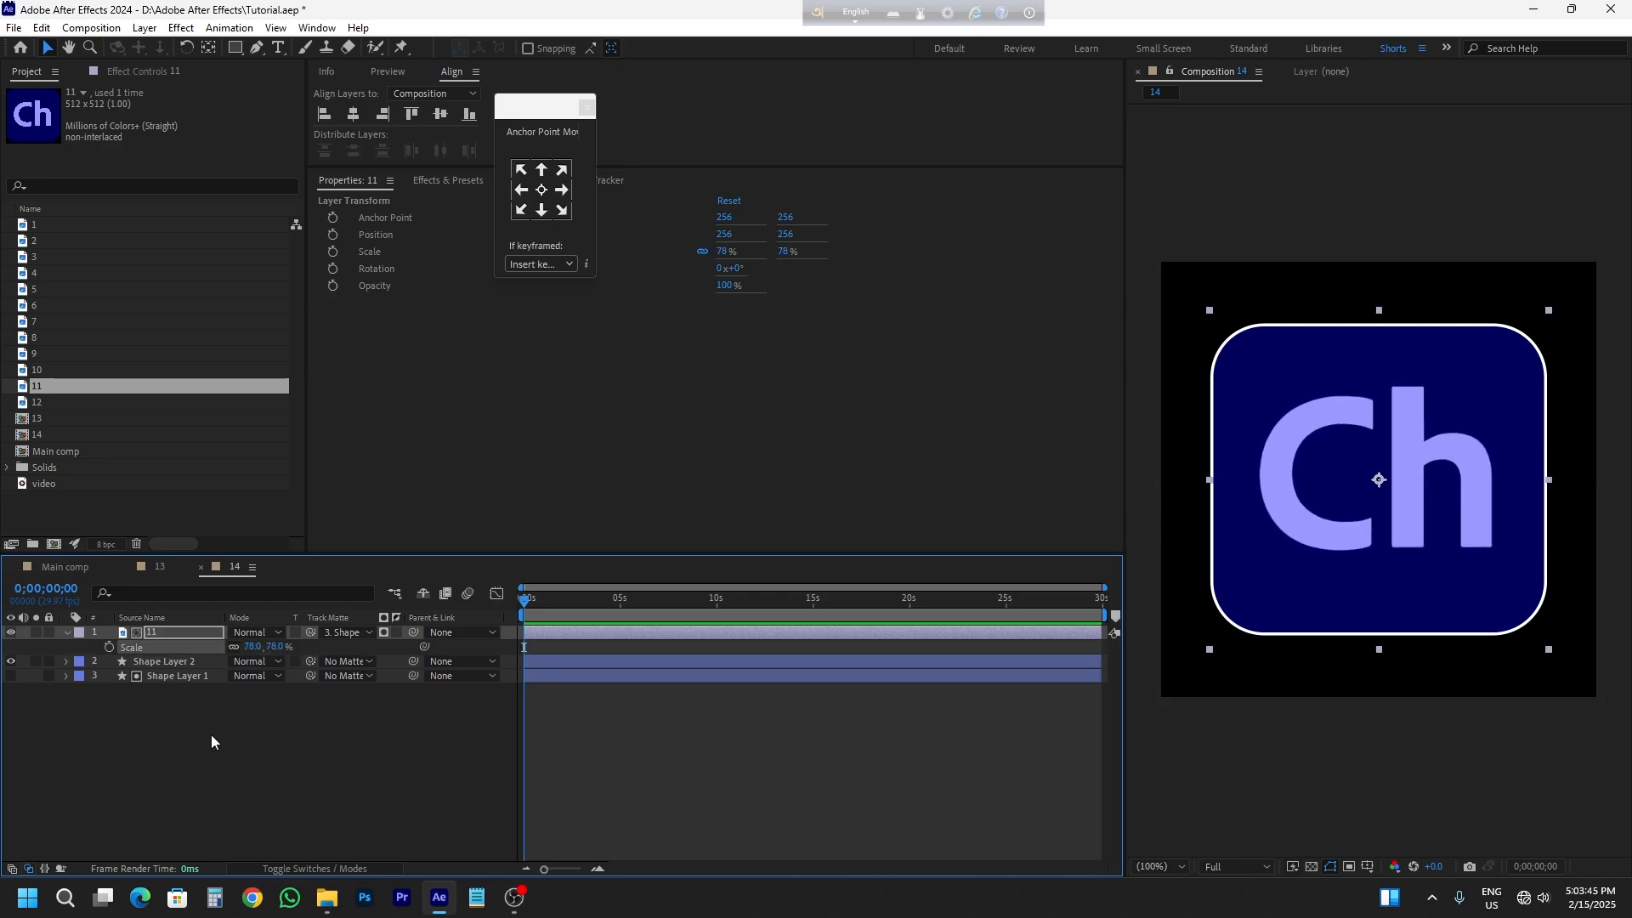
- Add compositions 13 through 24 to Main comp, stacked above the subject and background video layers
{"action": "left_click", "coordinate": [211, 740]}
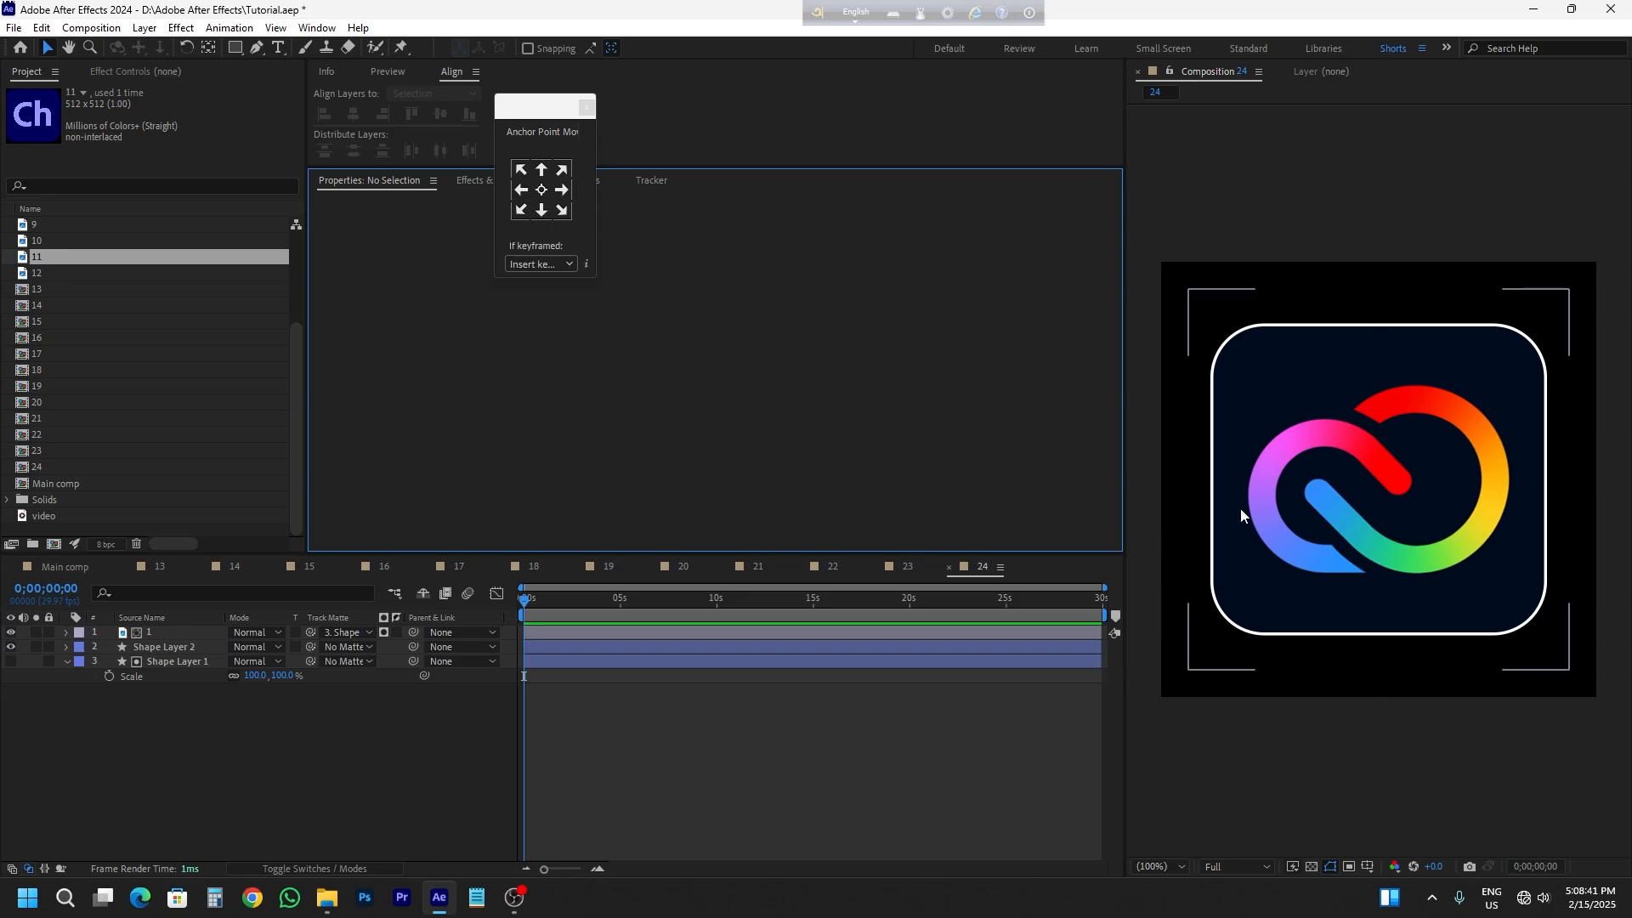
{"action": "left_click", "coordinate": [75, 567]}
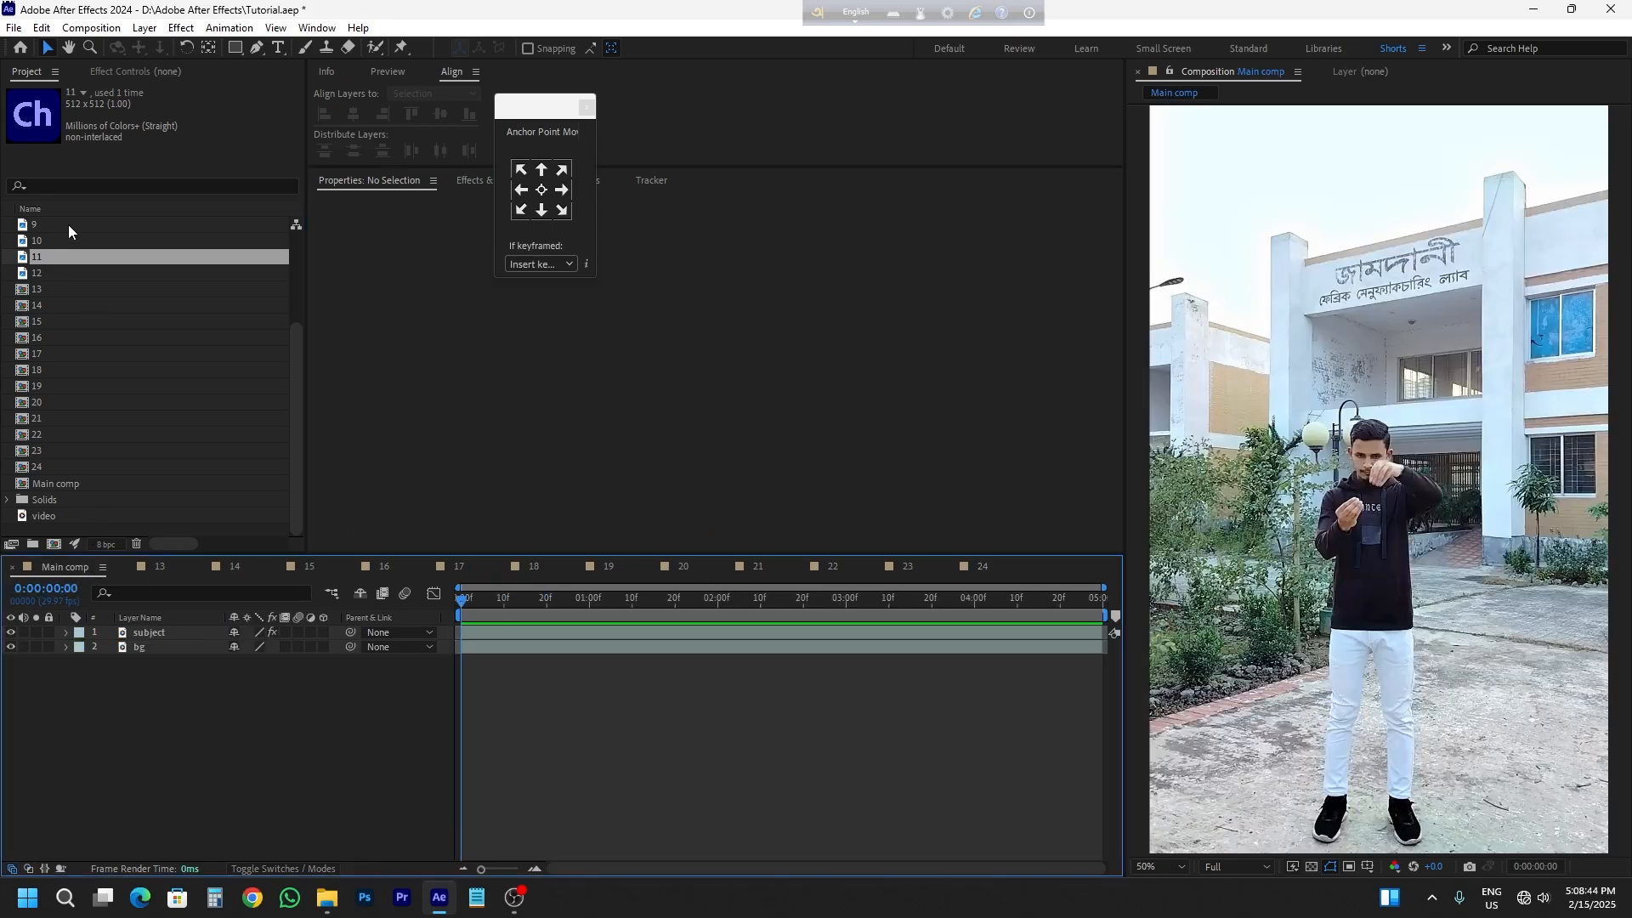
{"action": "left_click", "coordinate": [49, 471]}
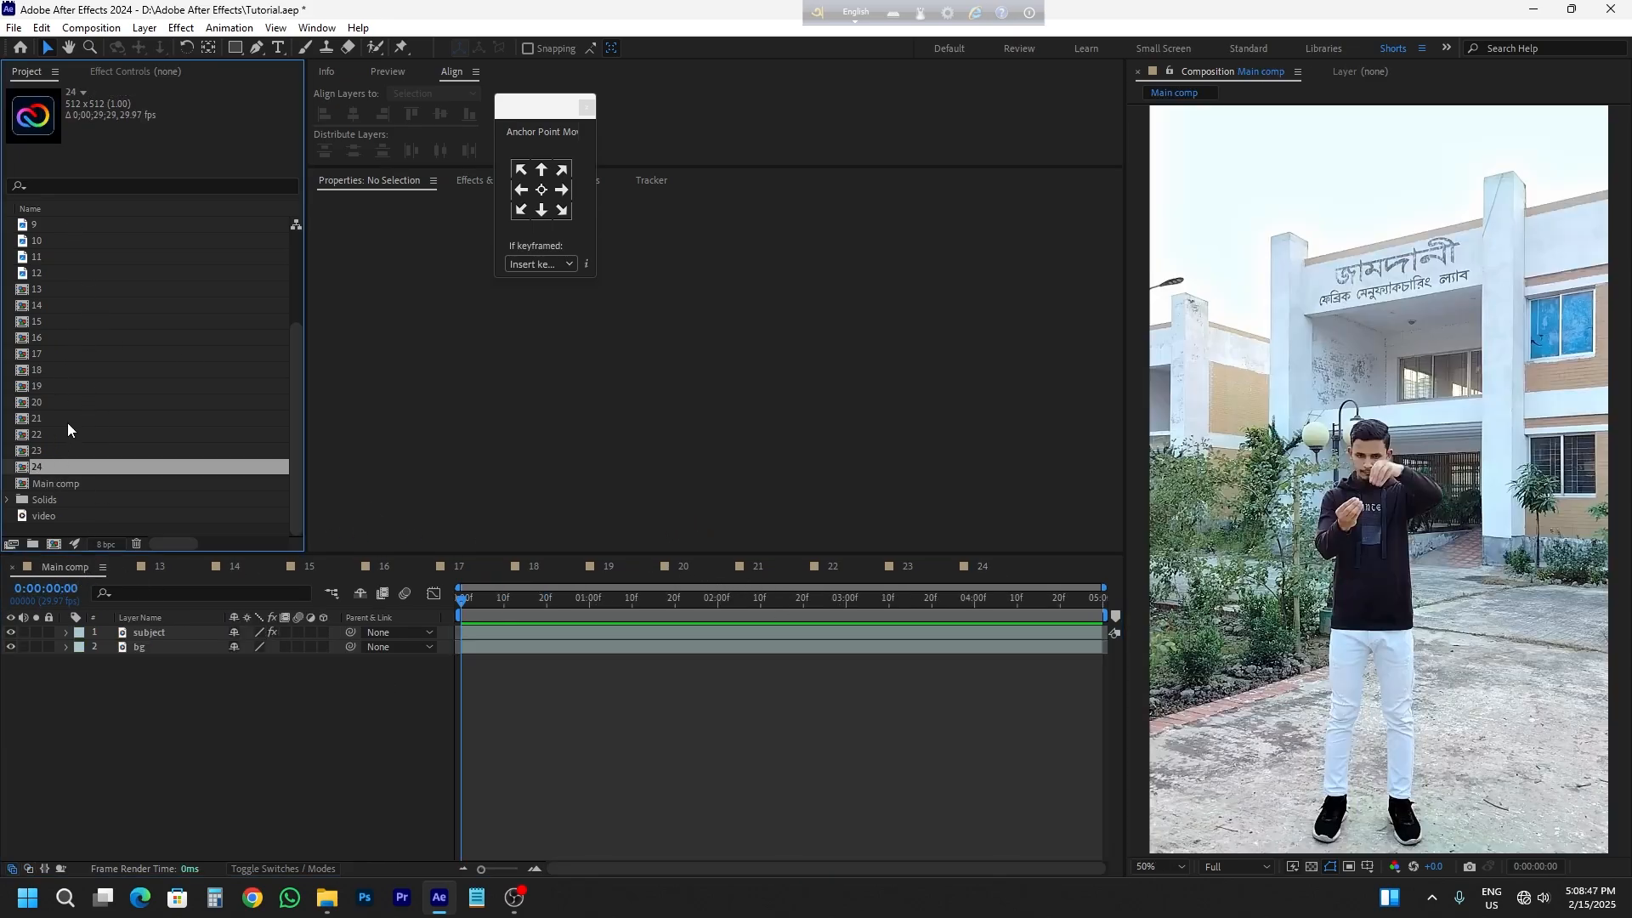
{"action": "left_click", "coordinate": [57, 289], "text": "shift"}
{"action": "left_click_drag", "start_coordinate": [58, 289], "coordinate": [136, 629]}
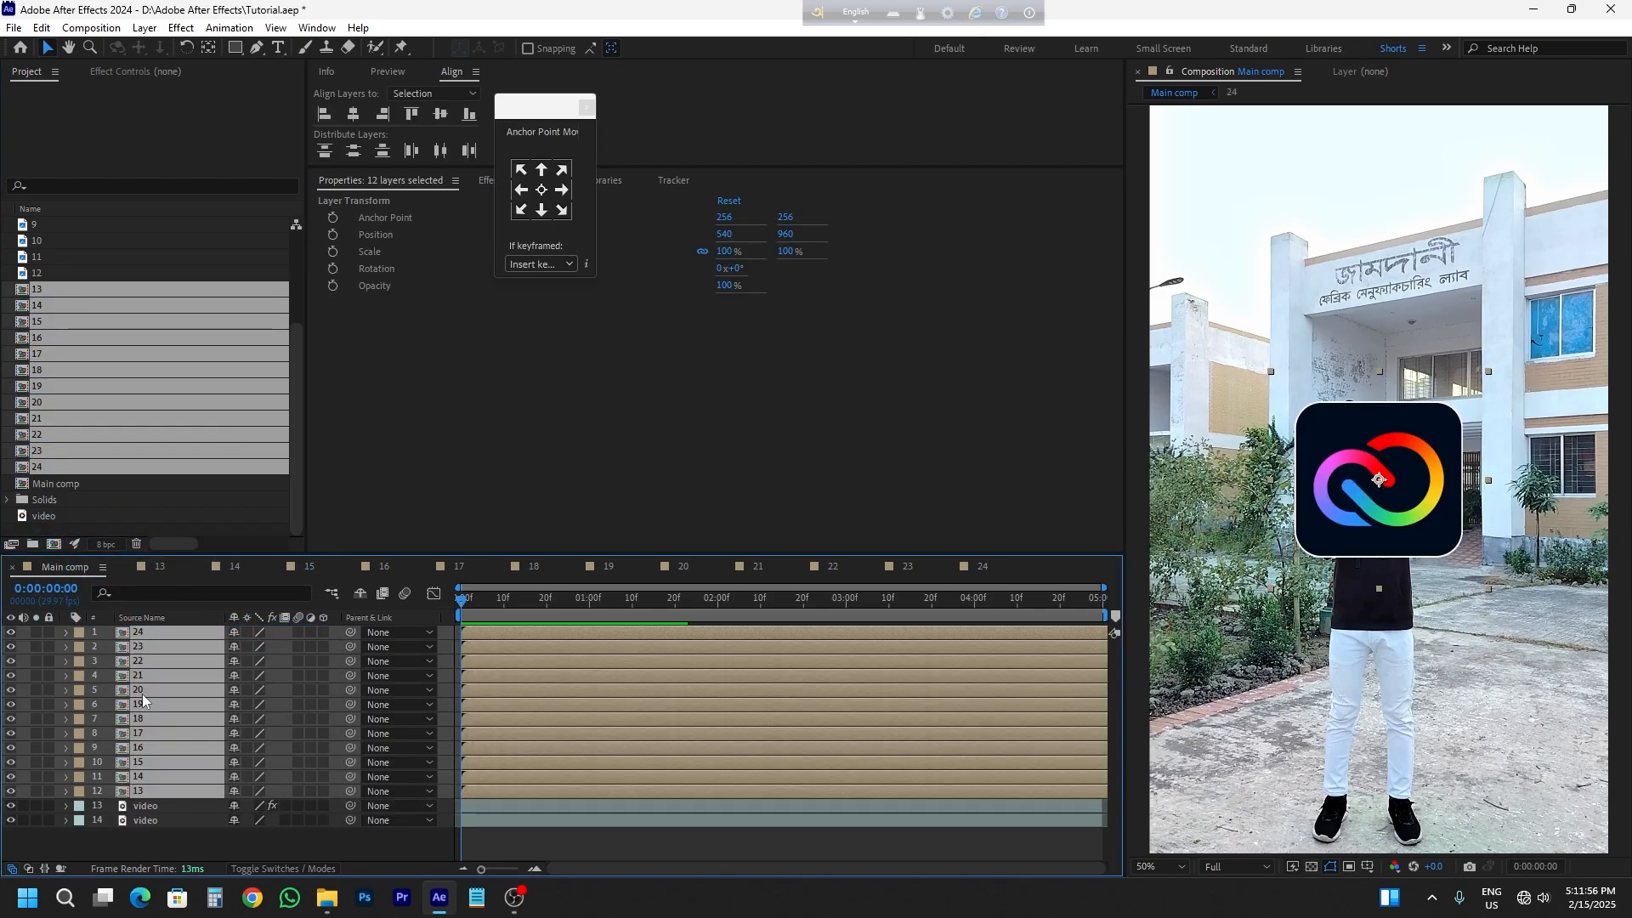
- Set the scale of all twelve logo layers in Main comp to 60%
{"action": "key", "text": "s"}
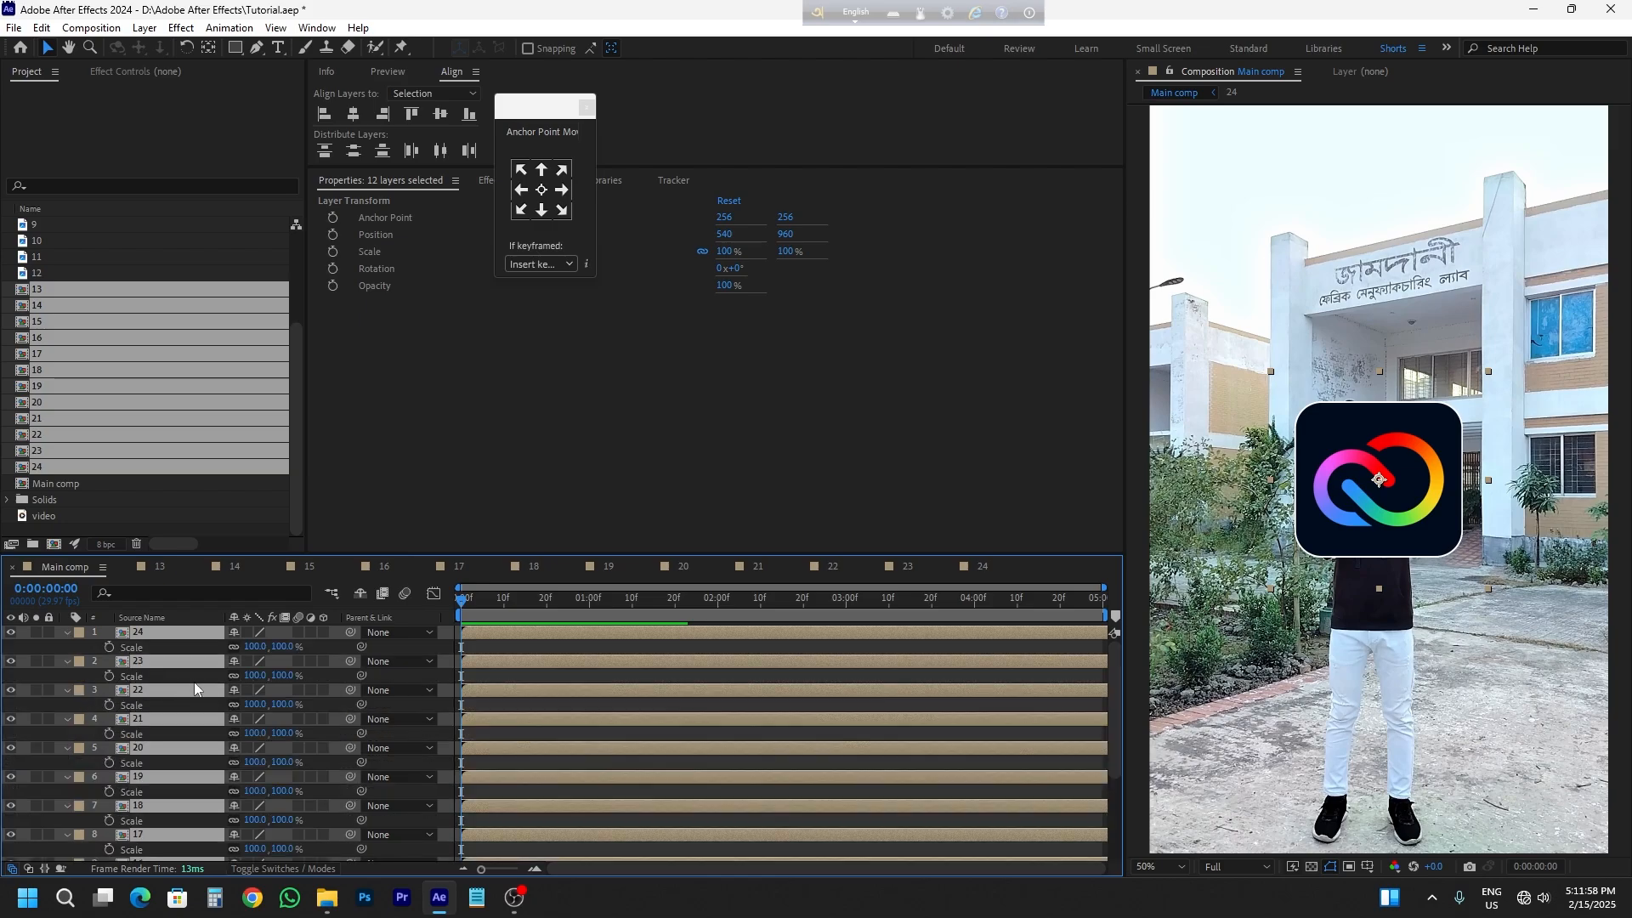
{"action": "left_click", "coordinate": [276, 705]}
{"action": "type", "text": "60"}
{"action": "key", "text": "Return"}
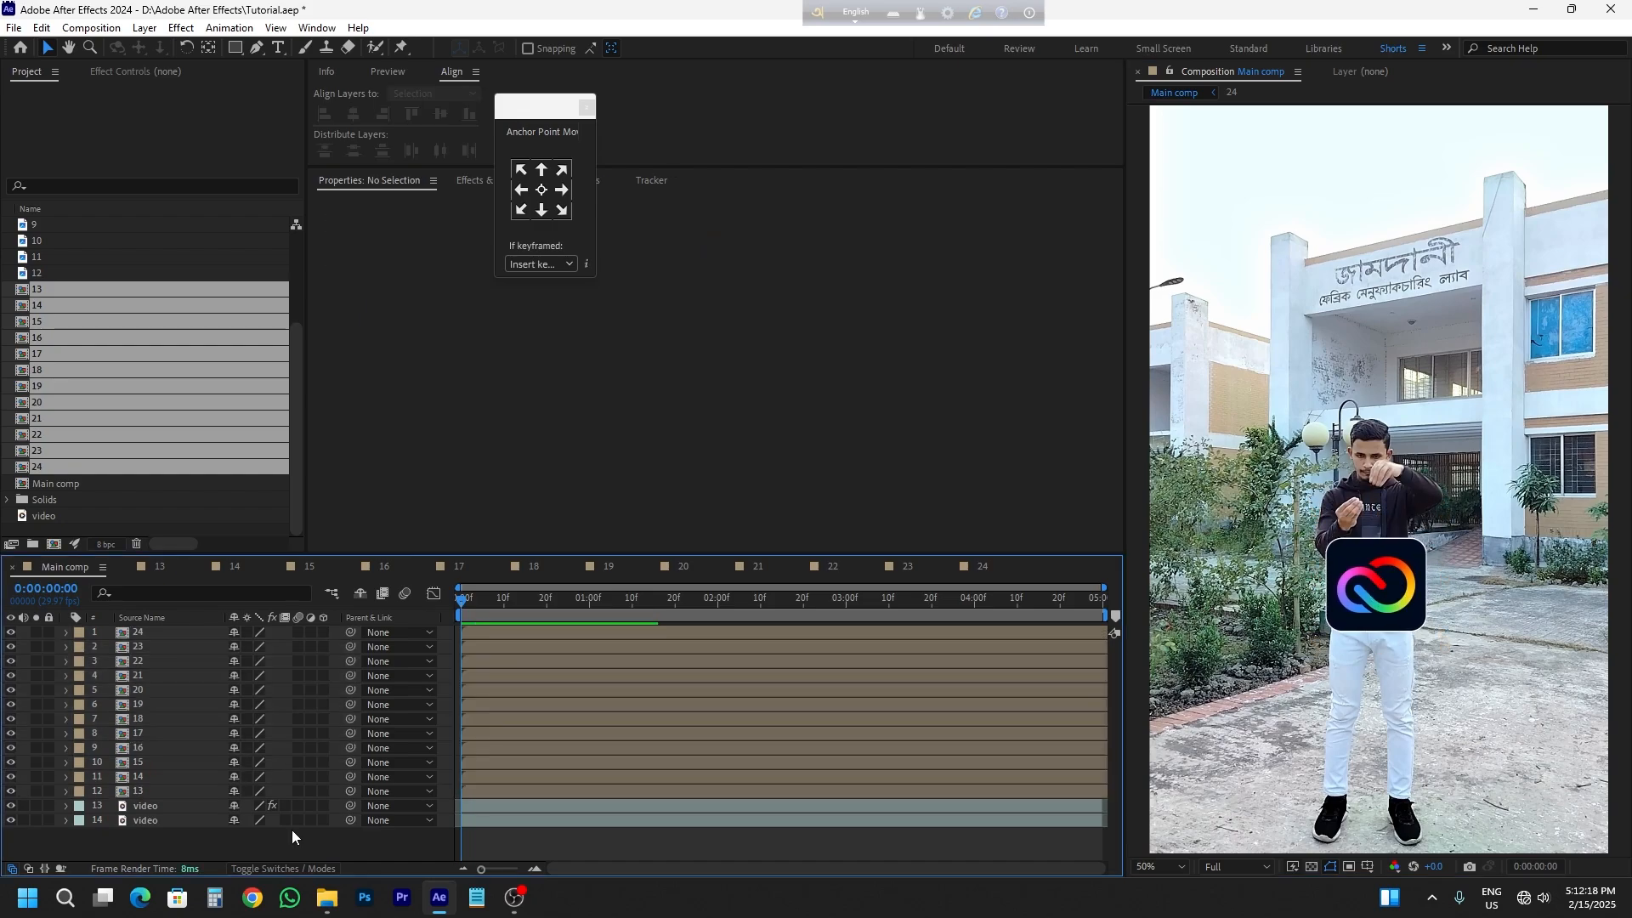
- Turn every layer in Main comp, including both video layers, into a 3D layer
{"action": "key", "text": "ctrl+a"}
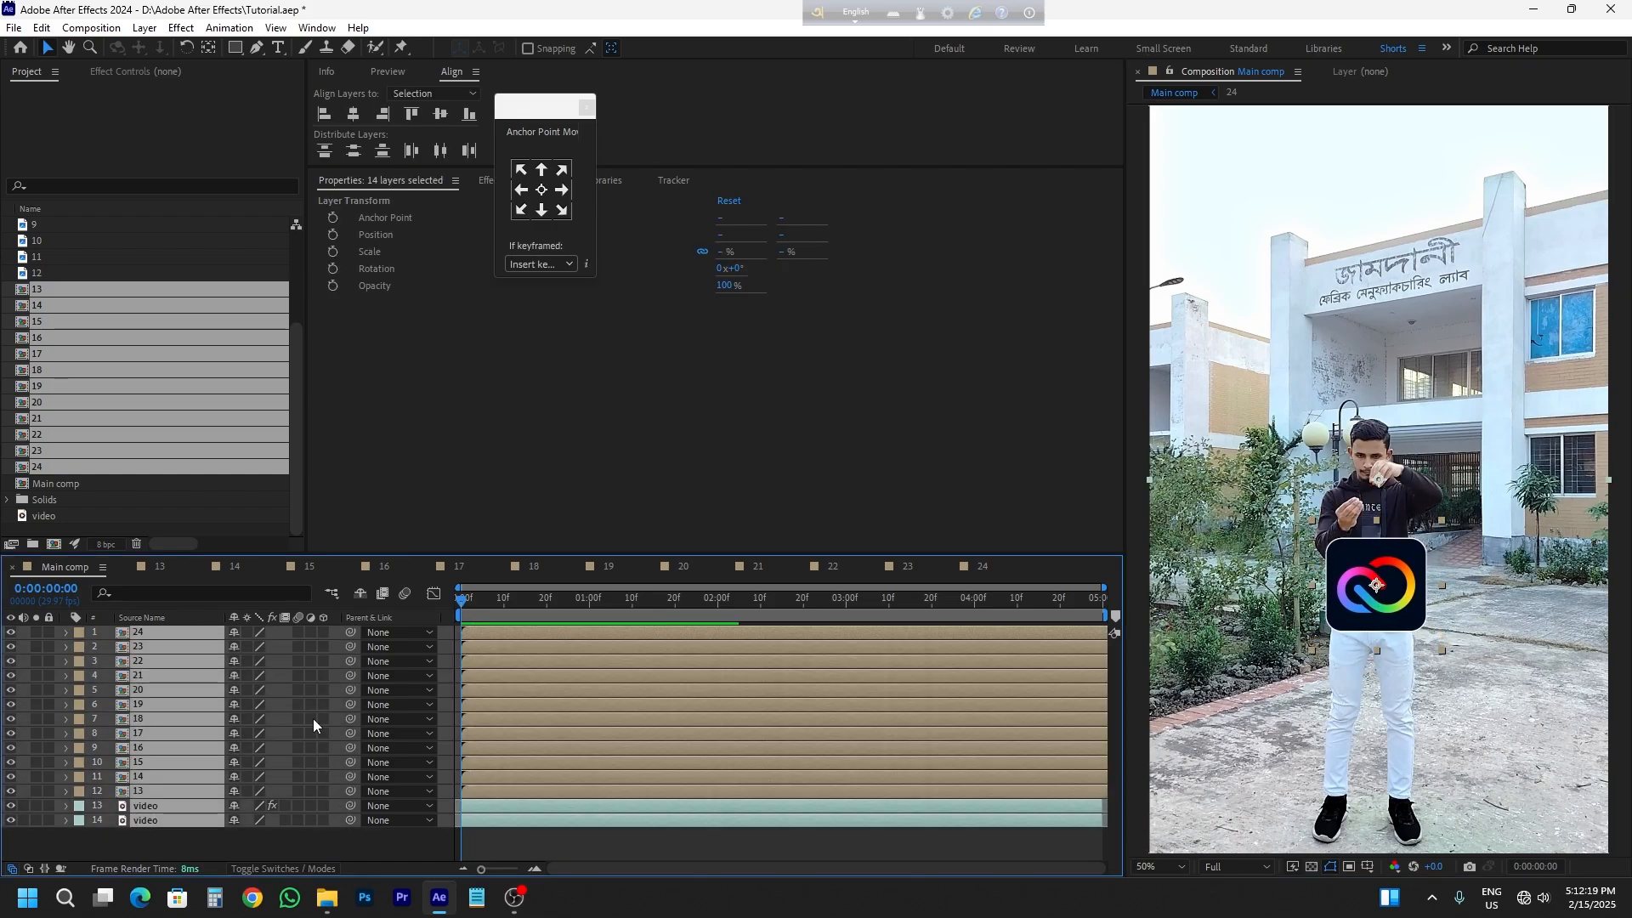
{"action": "left_click", "coordinate": [323, 634]}
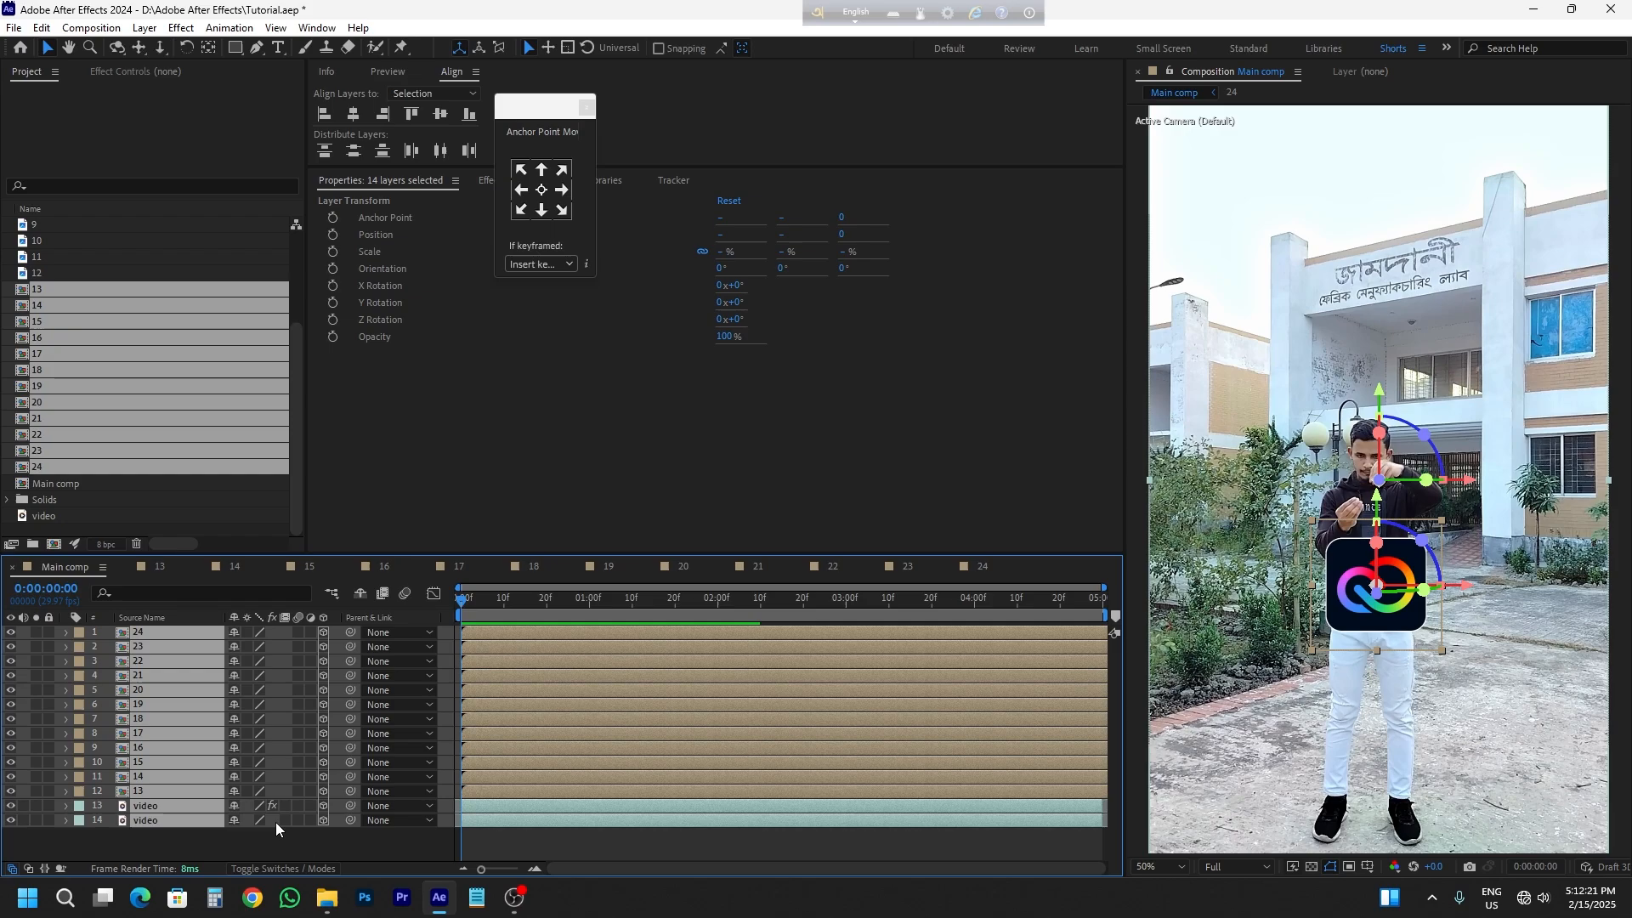
{"action": "left_click", "coordinate": [293, 828]}
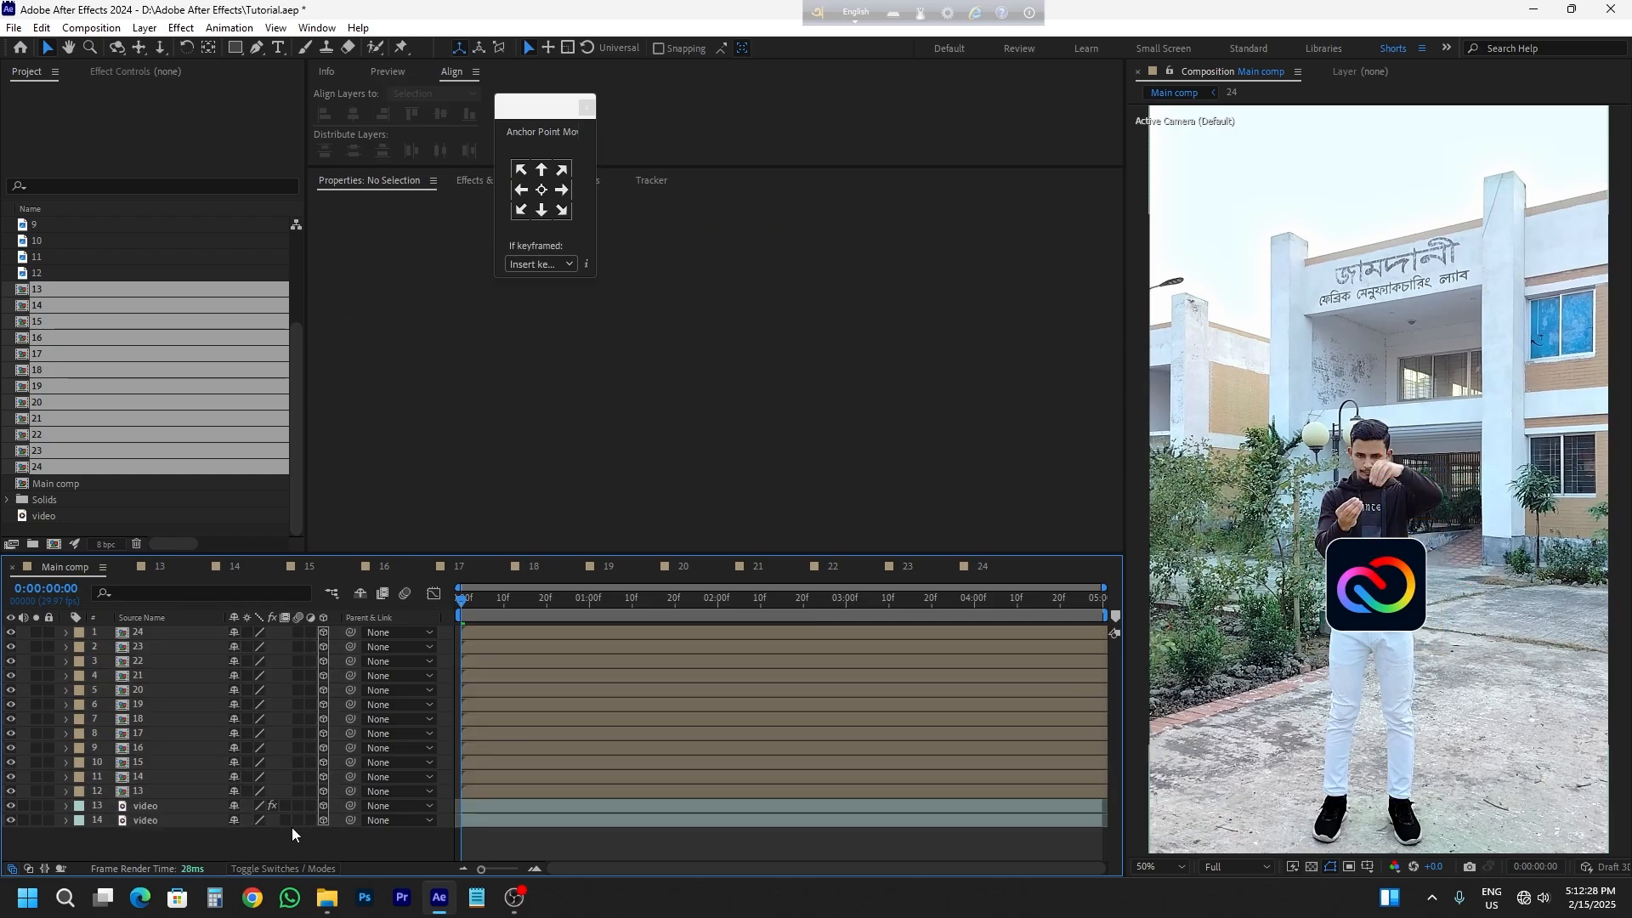
- Add a null object, make it 3D, and place it between logo layer 13 and the video layers
{"action": "key", "text": "ctrl+alt+shift+y"}
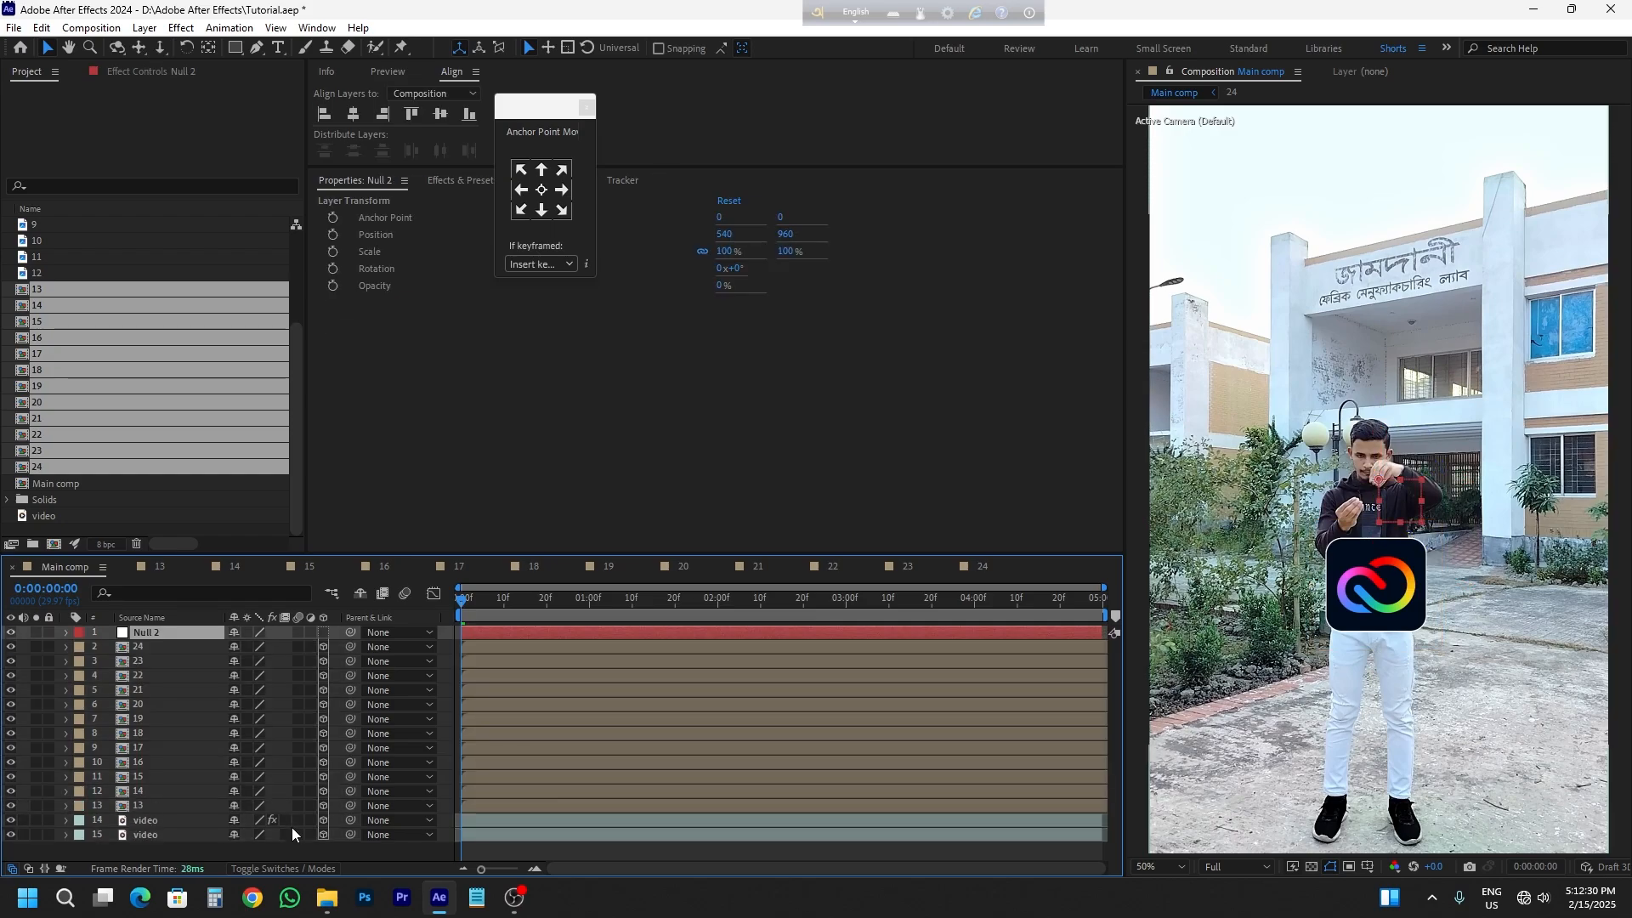
{"action": "left_click", "coordinate": [323, 633]}
{"action": "left_click_drag", "start_coordinate": [194, 633], "coordinate": [194, 814]}
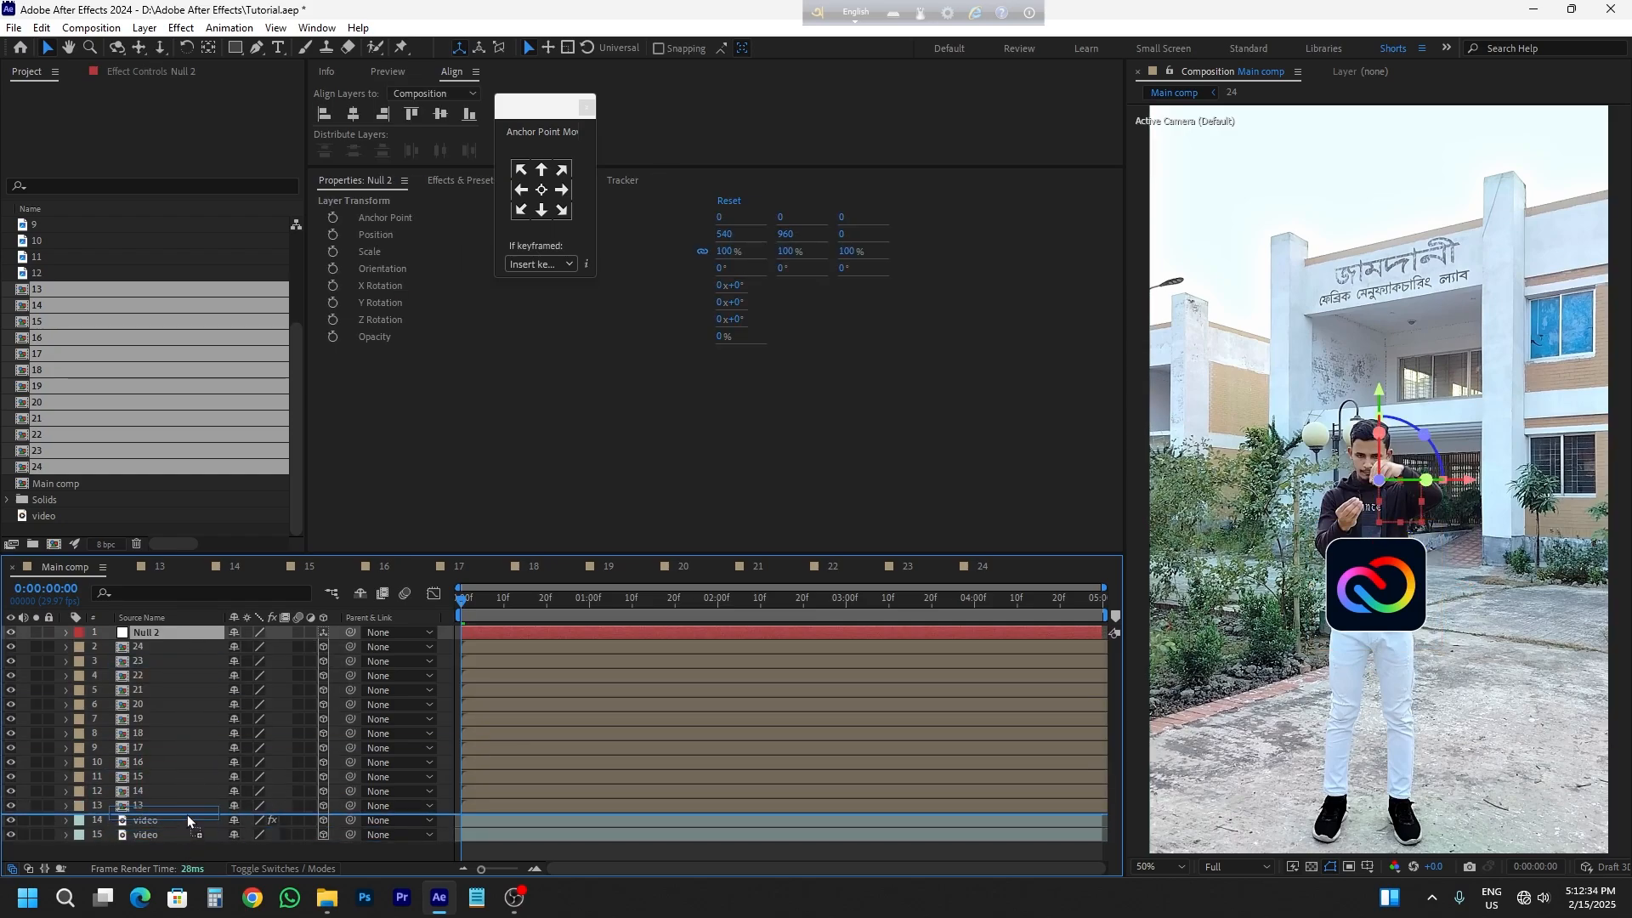
{"action": "left_click", "coordinate": [202, 839]}
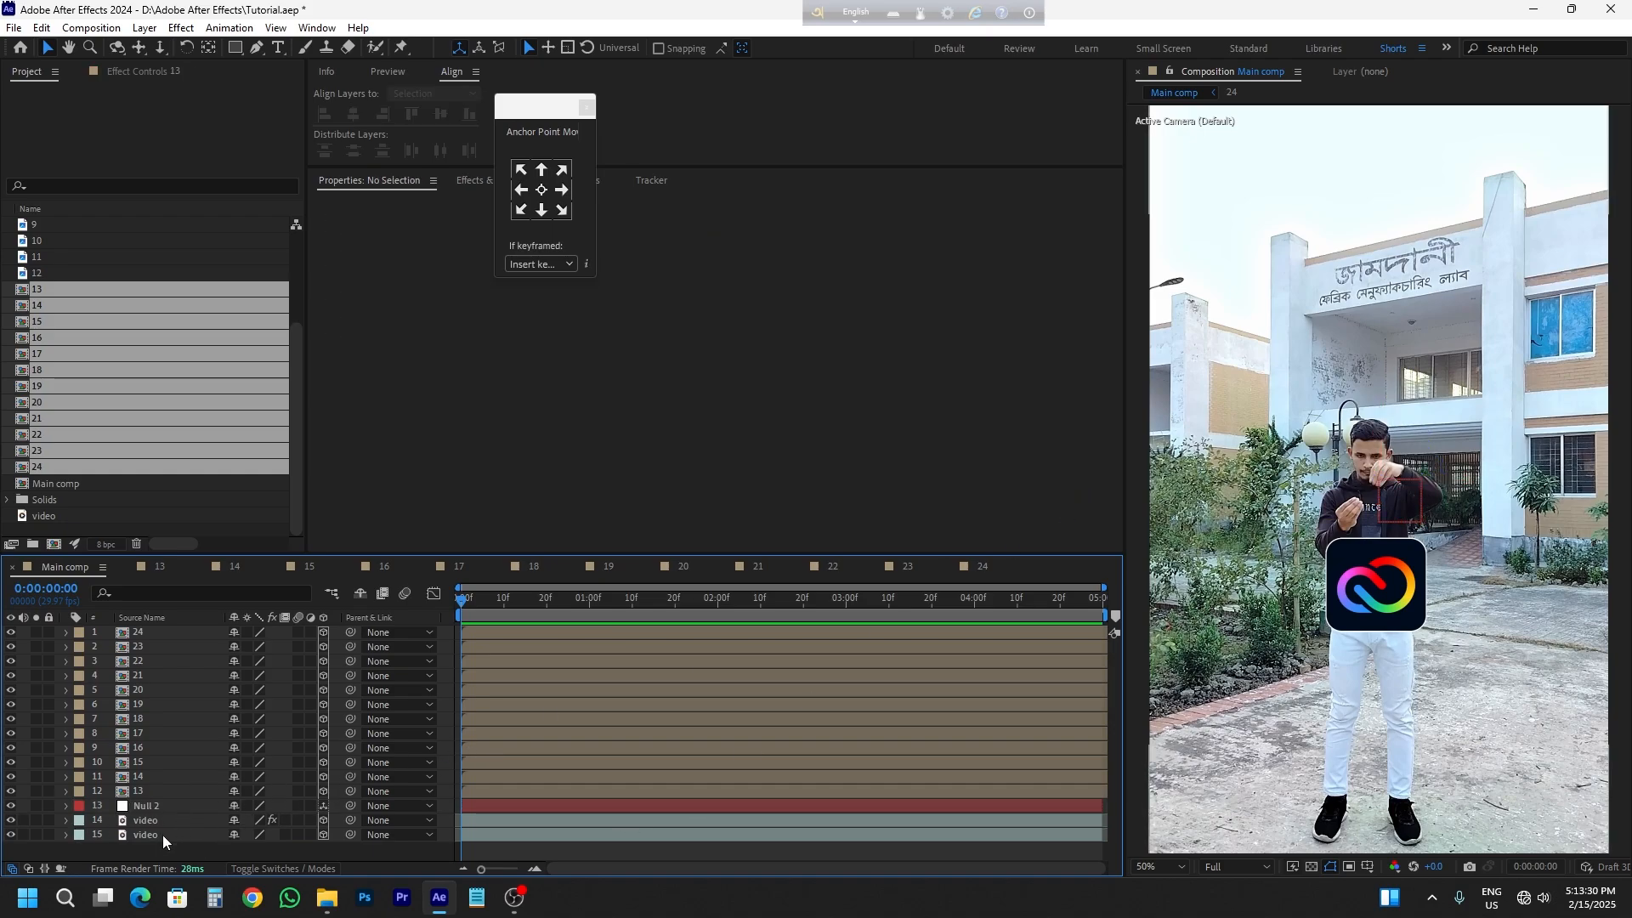
- Set the background video layer's Z position to 1500 and scale it up to 156% to fill the frame
{"action": "left_click", "coordinate": [162, 835]}
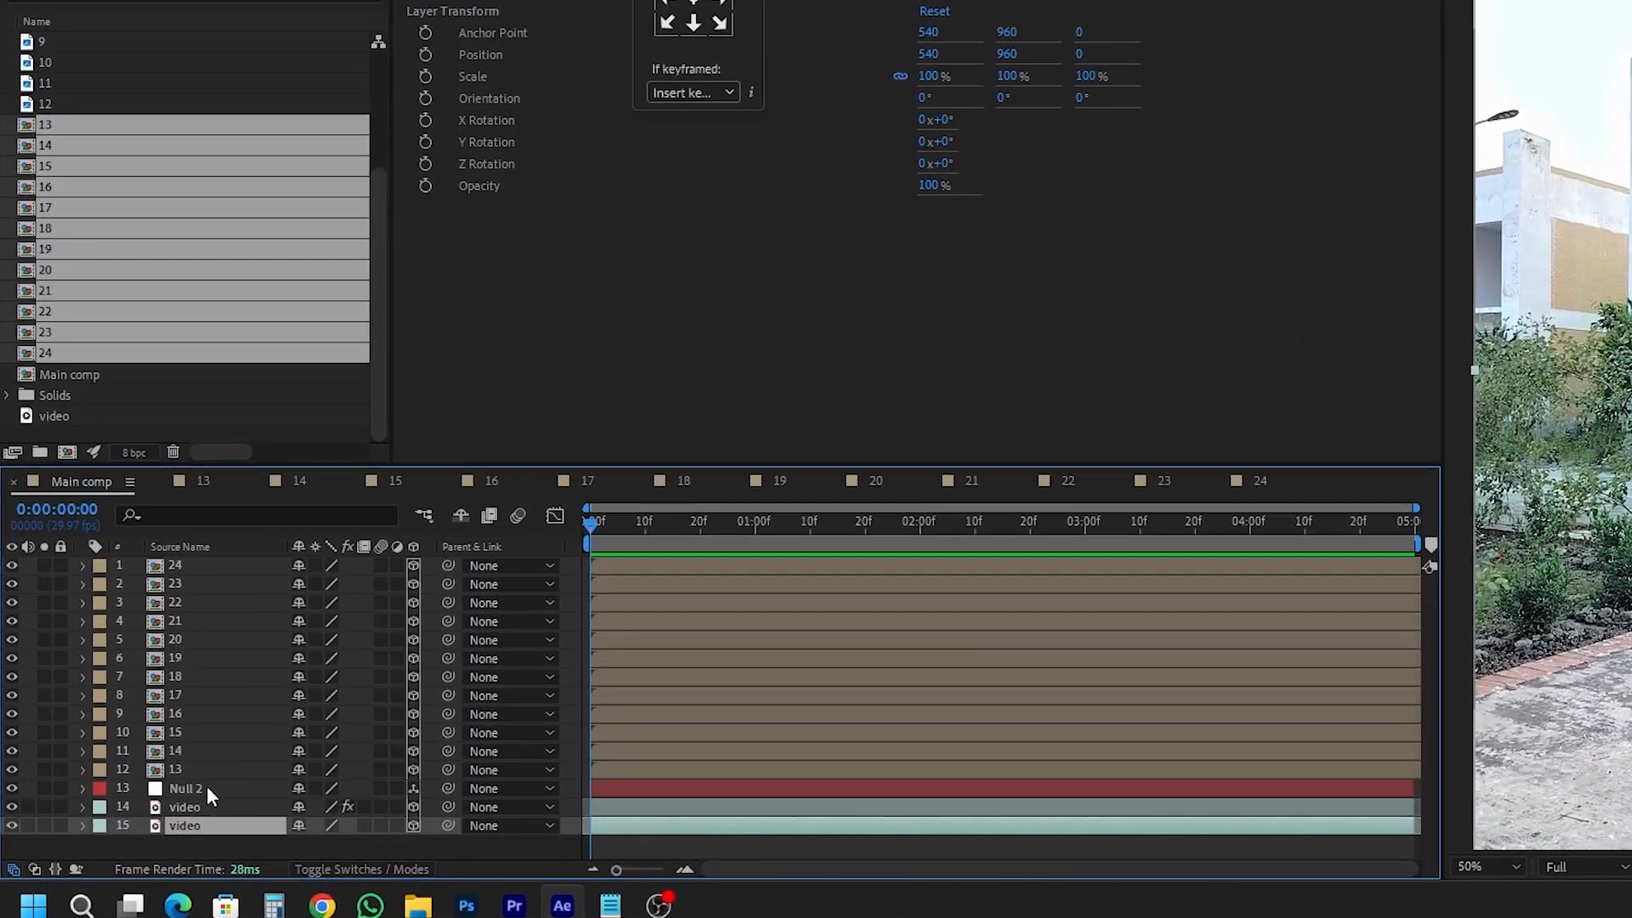
{"action": "key", "text": "p"}
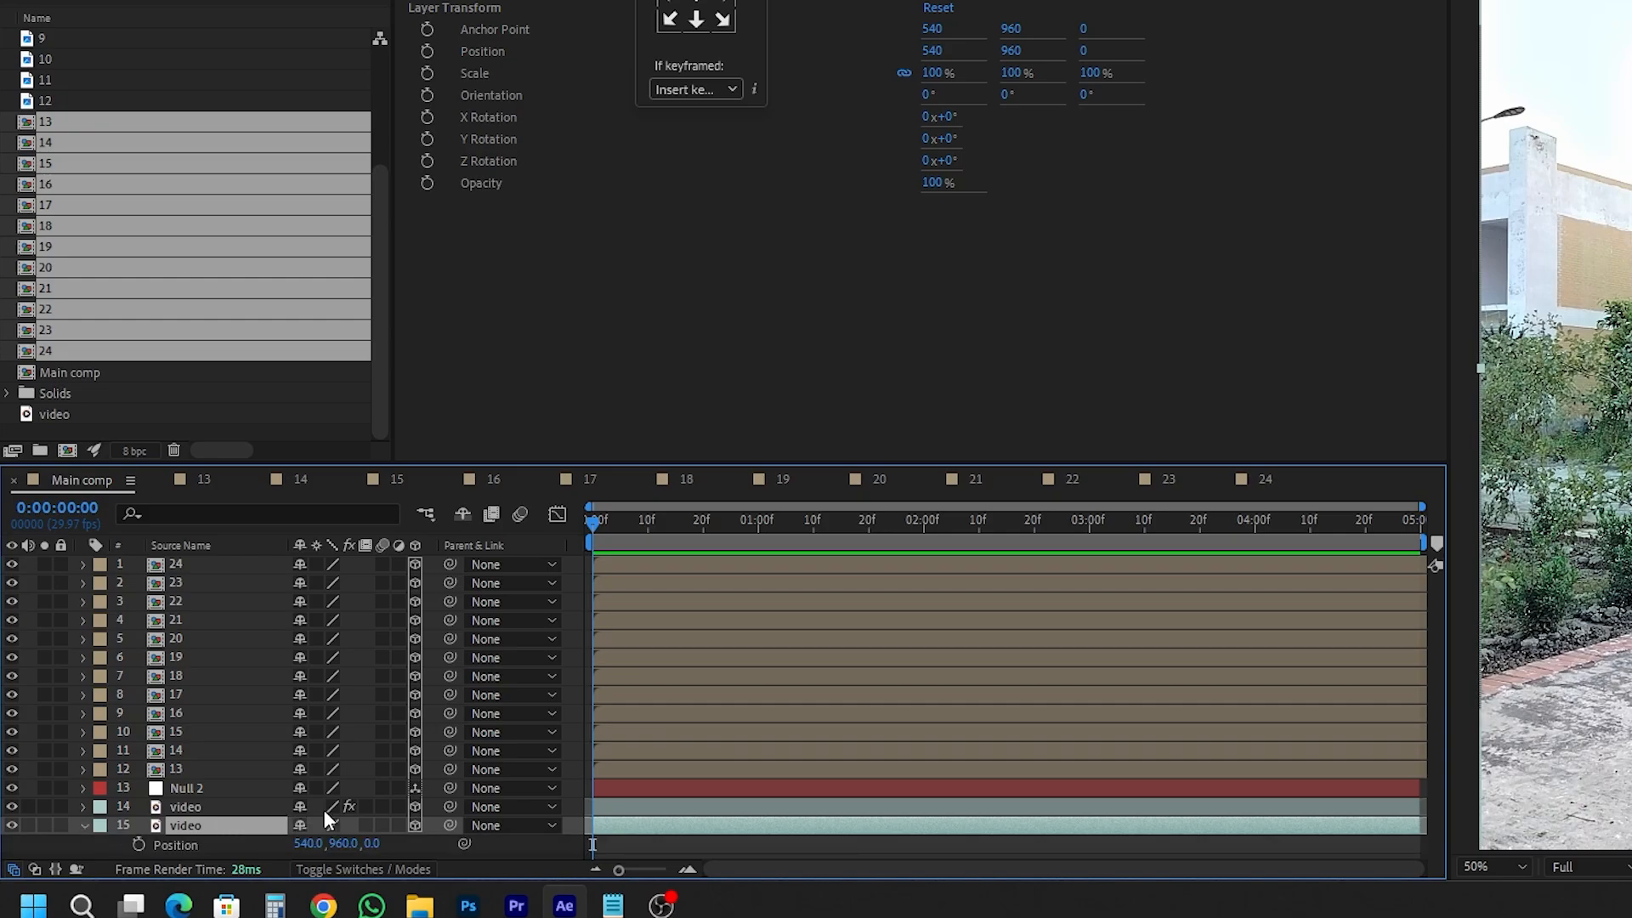
{"action": "left_click", "coordinate": [374, 844]}
{"action": "type", "text": "1500"}
{"action": "key", "text": "Return"}
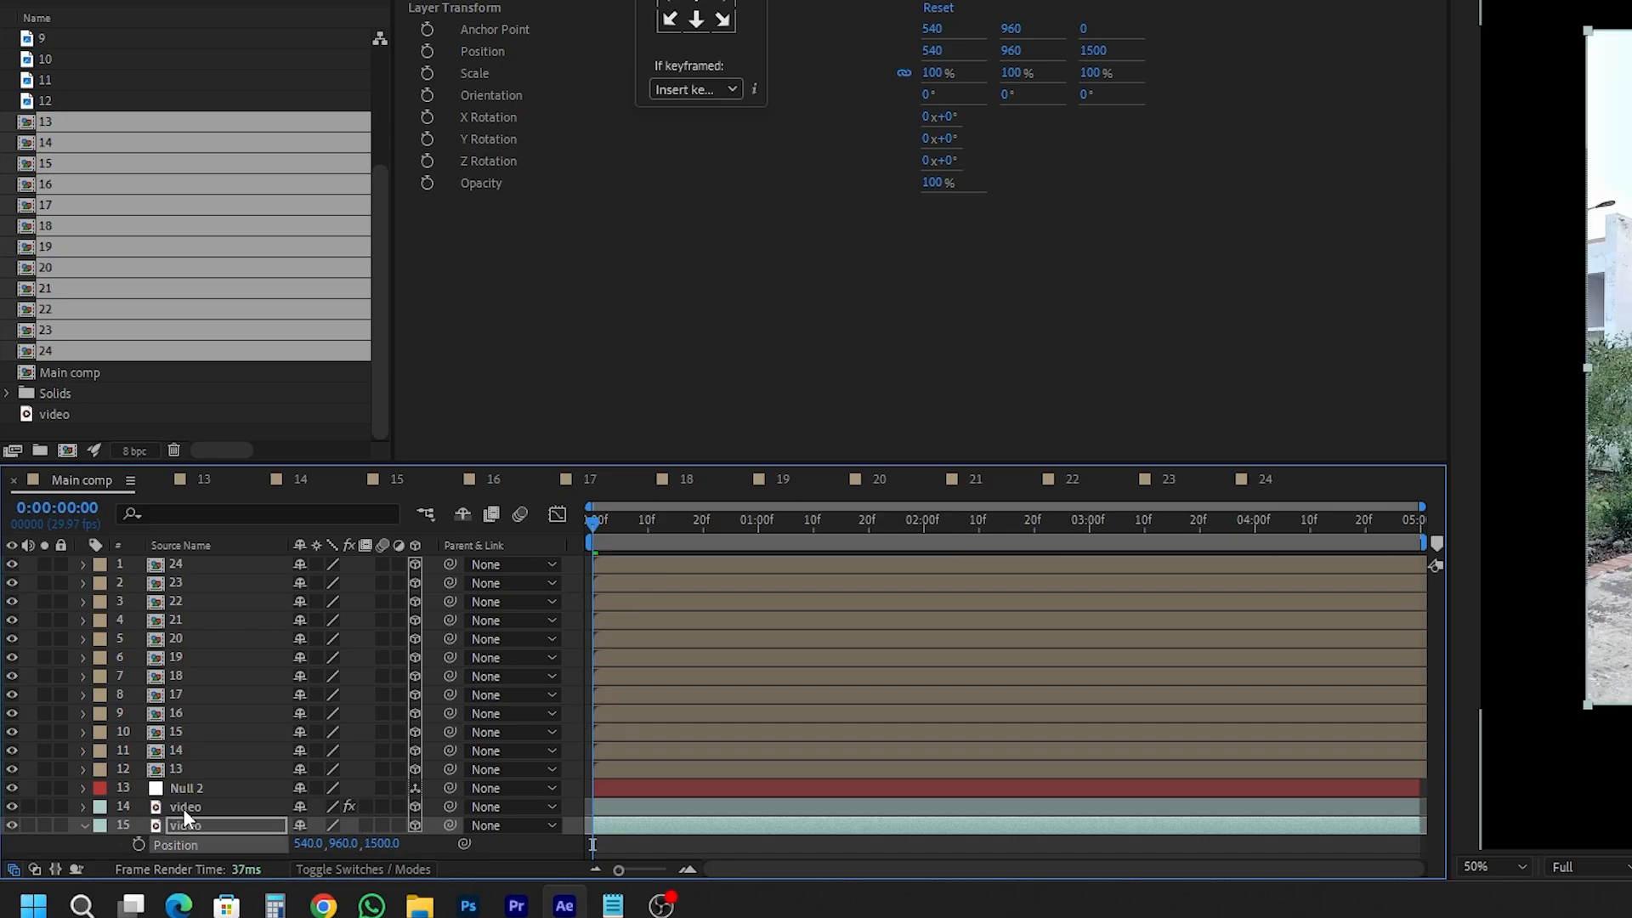
{"action": "key", "text": "shift+s"}
{"action": "left_click_drag", "start_coordinate": [400, 849], "coordinate": [476, 865]}
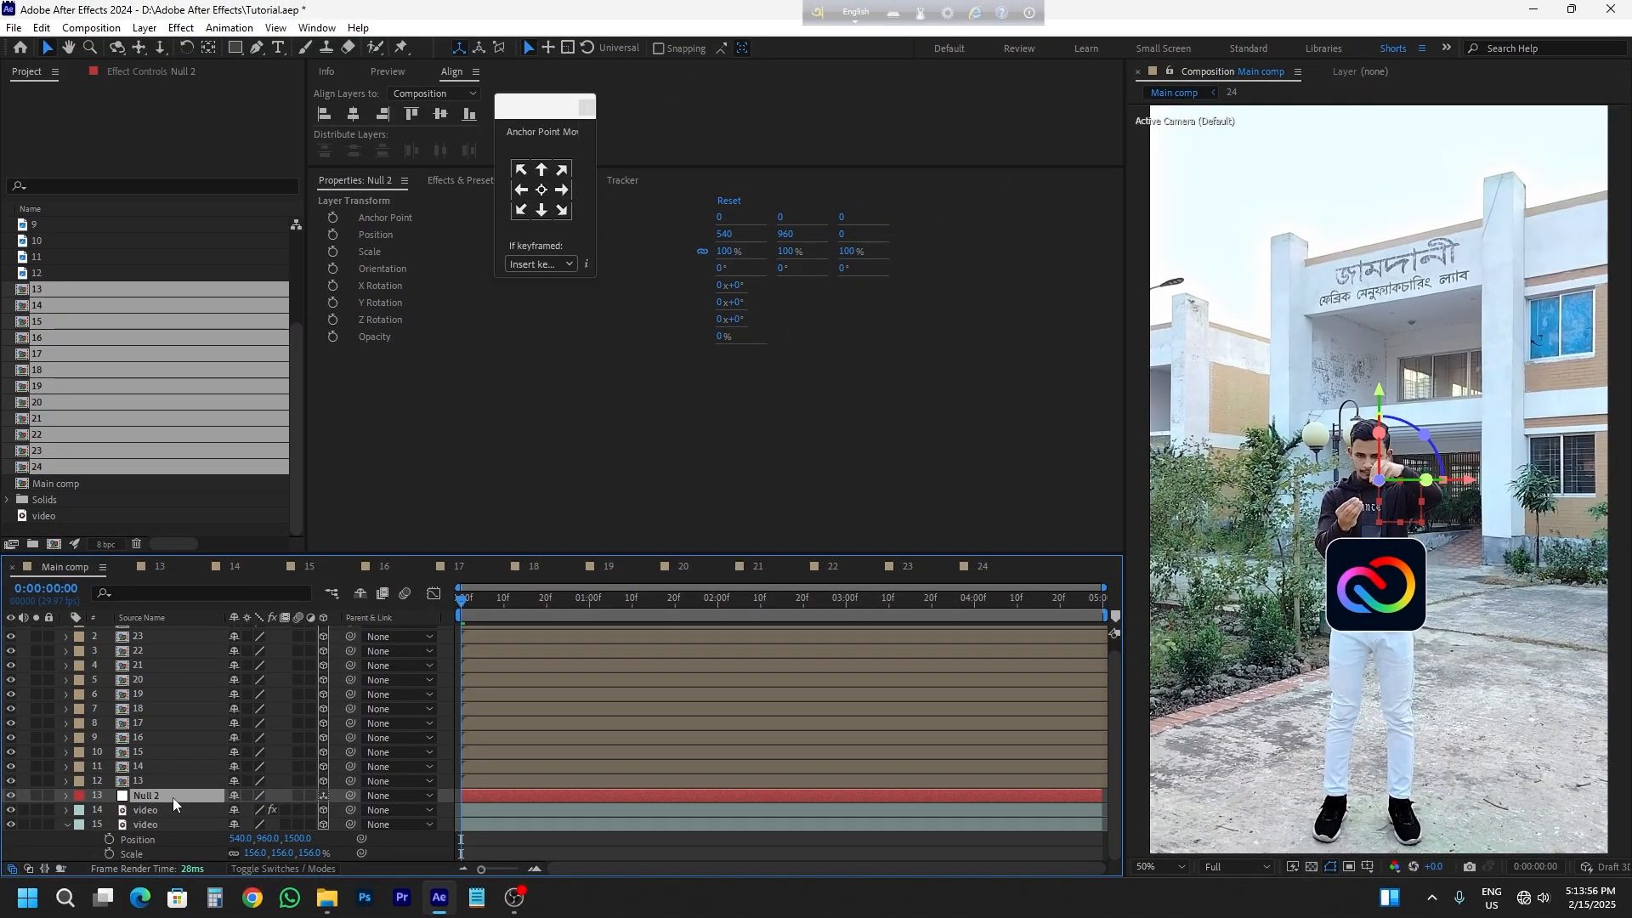
- Set Null 2's Z position to 500
{"action": "key", "text": "p"}
{"action": "left_click", "coordinate": [298, 795]}
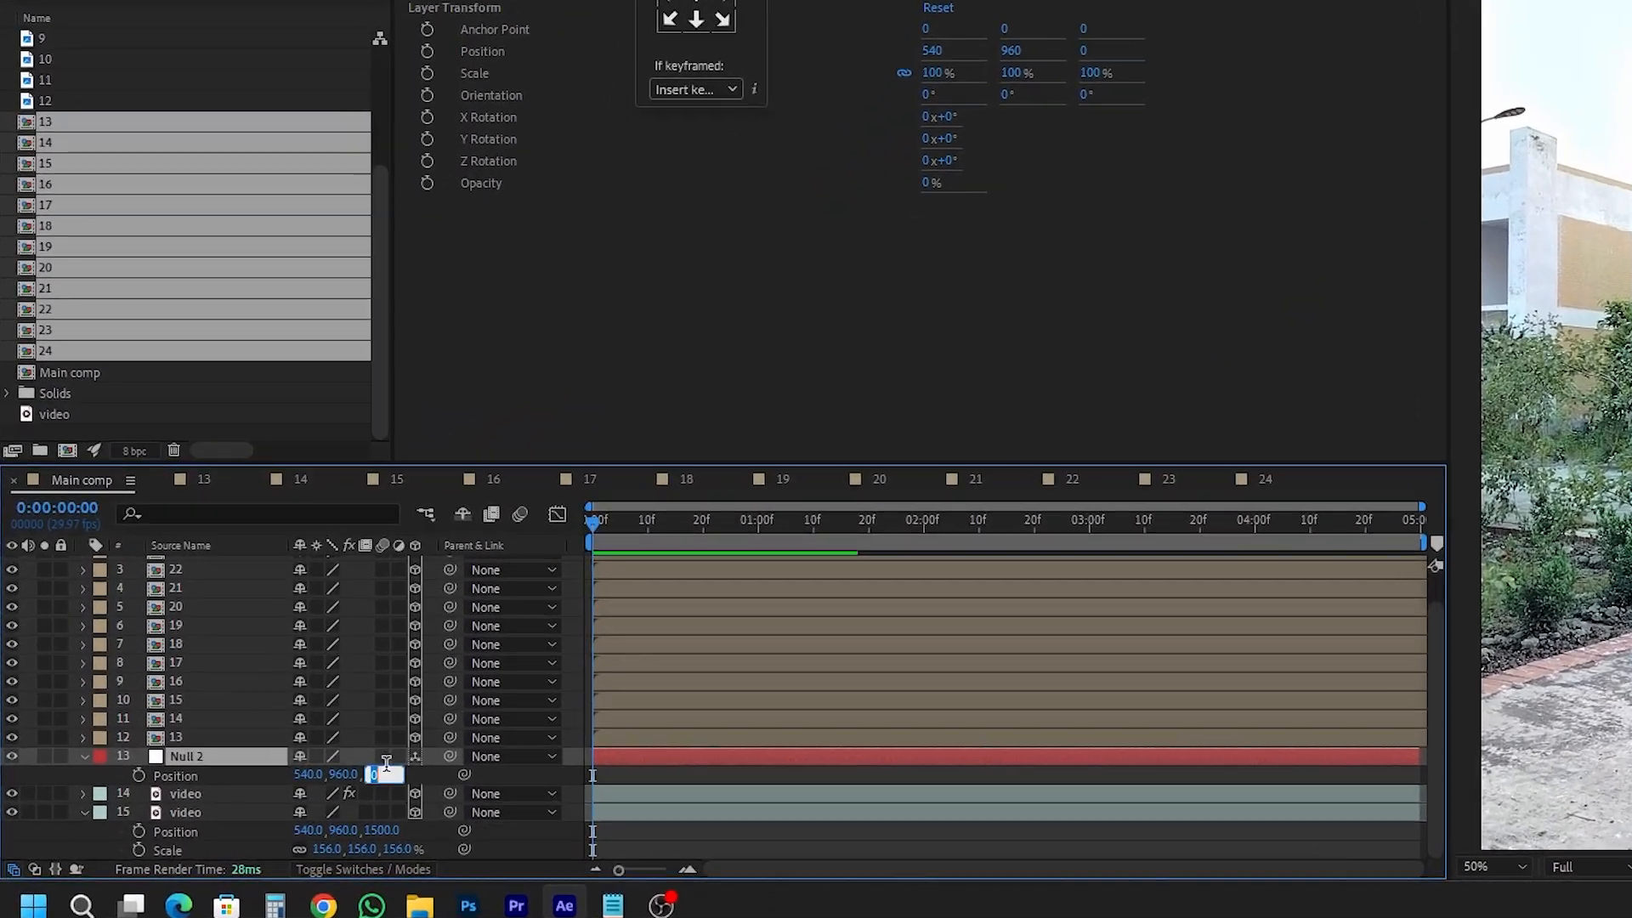
{"action": "type", "text": "500"}
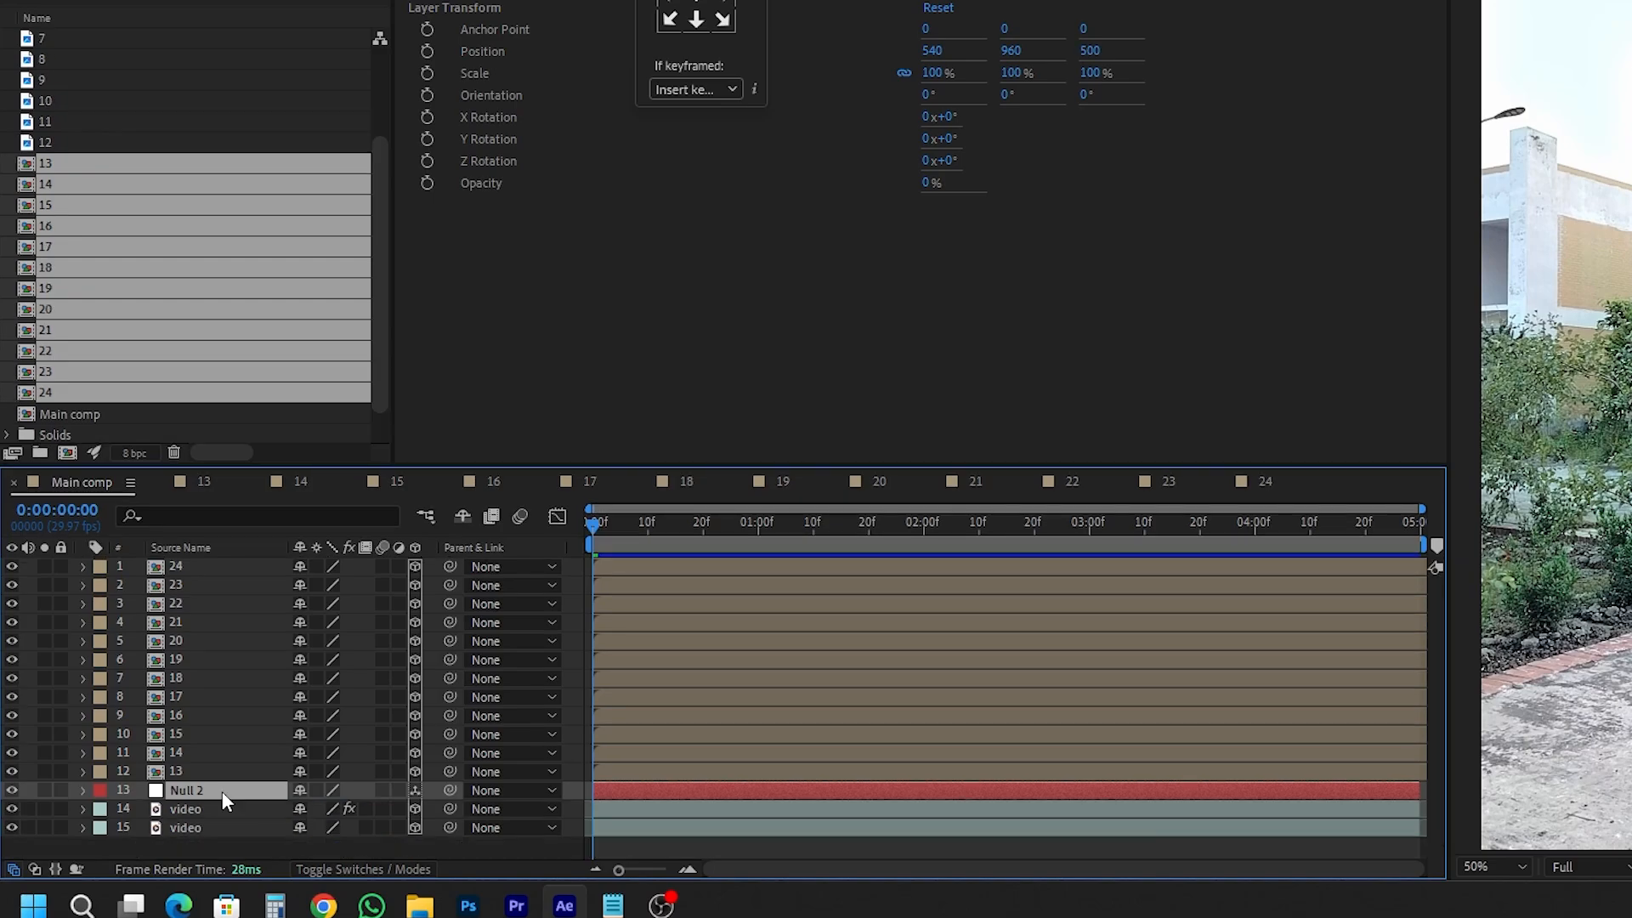
- Show Null 2's rotation properties, and divide 360 by 12 in Calculator to get the angle between logos
{"action": "key", "text": "r"}
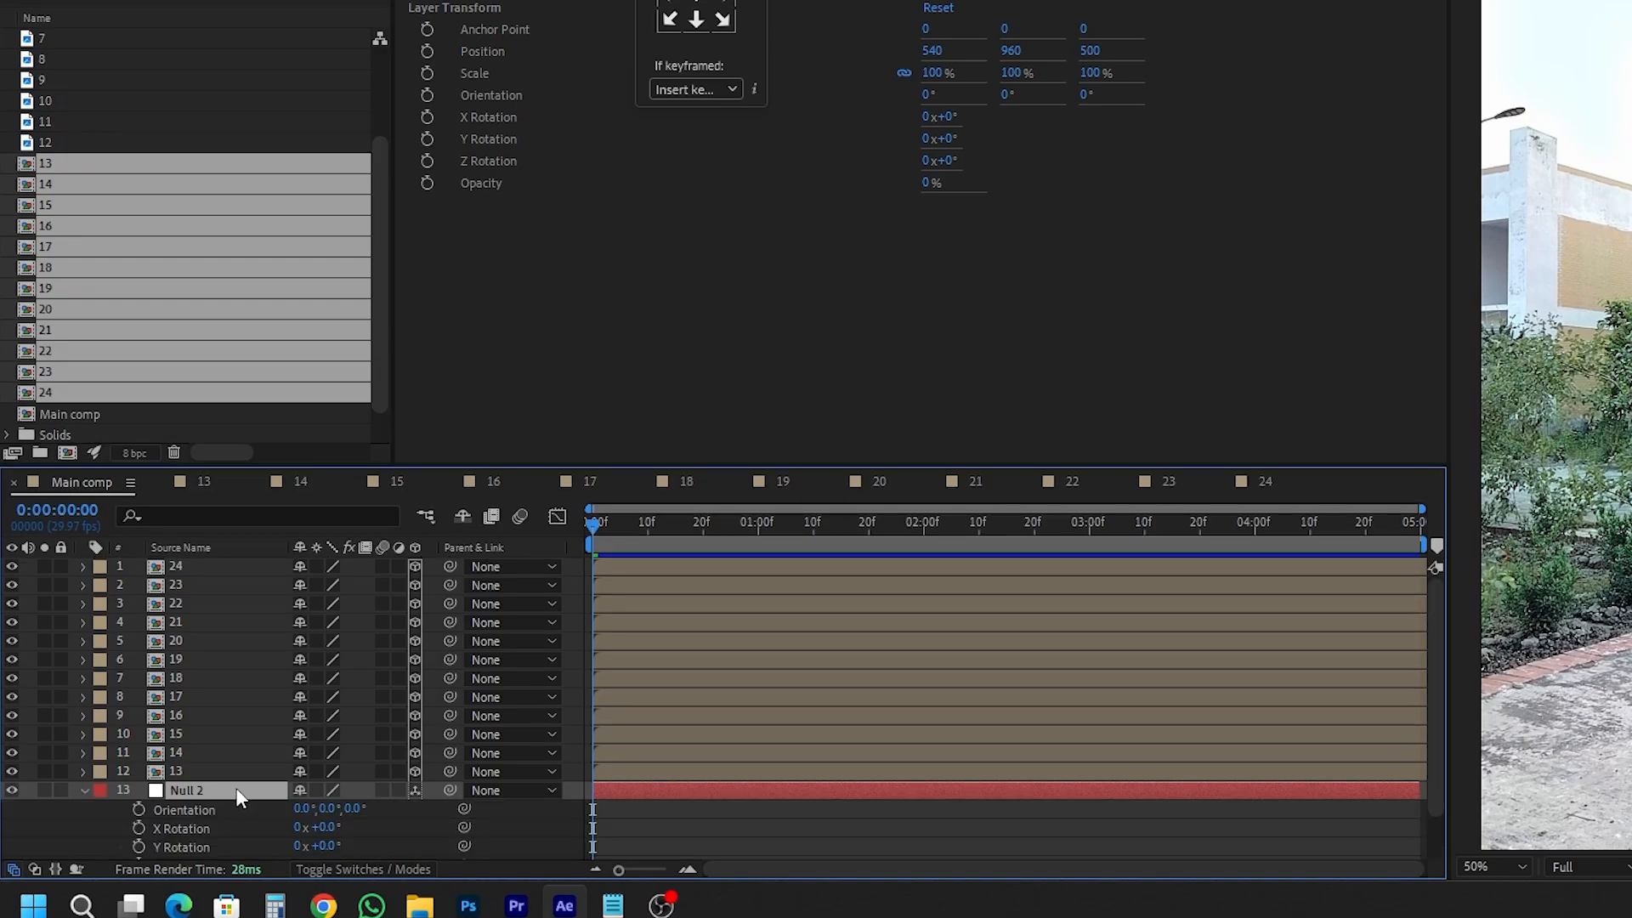
{"action": "scroll", "coordinate": [246, 789], "scroll_direction": "down", "scroll_amount": 1}
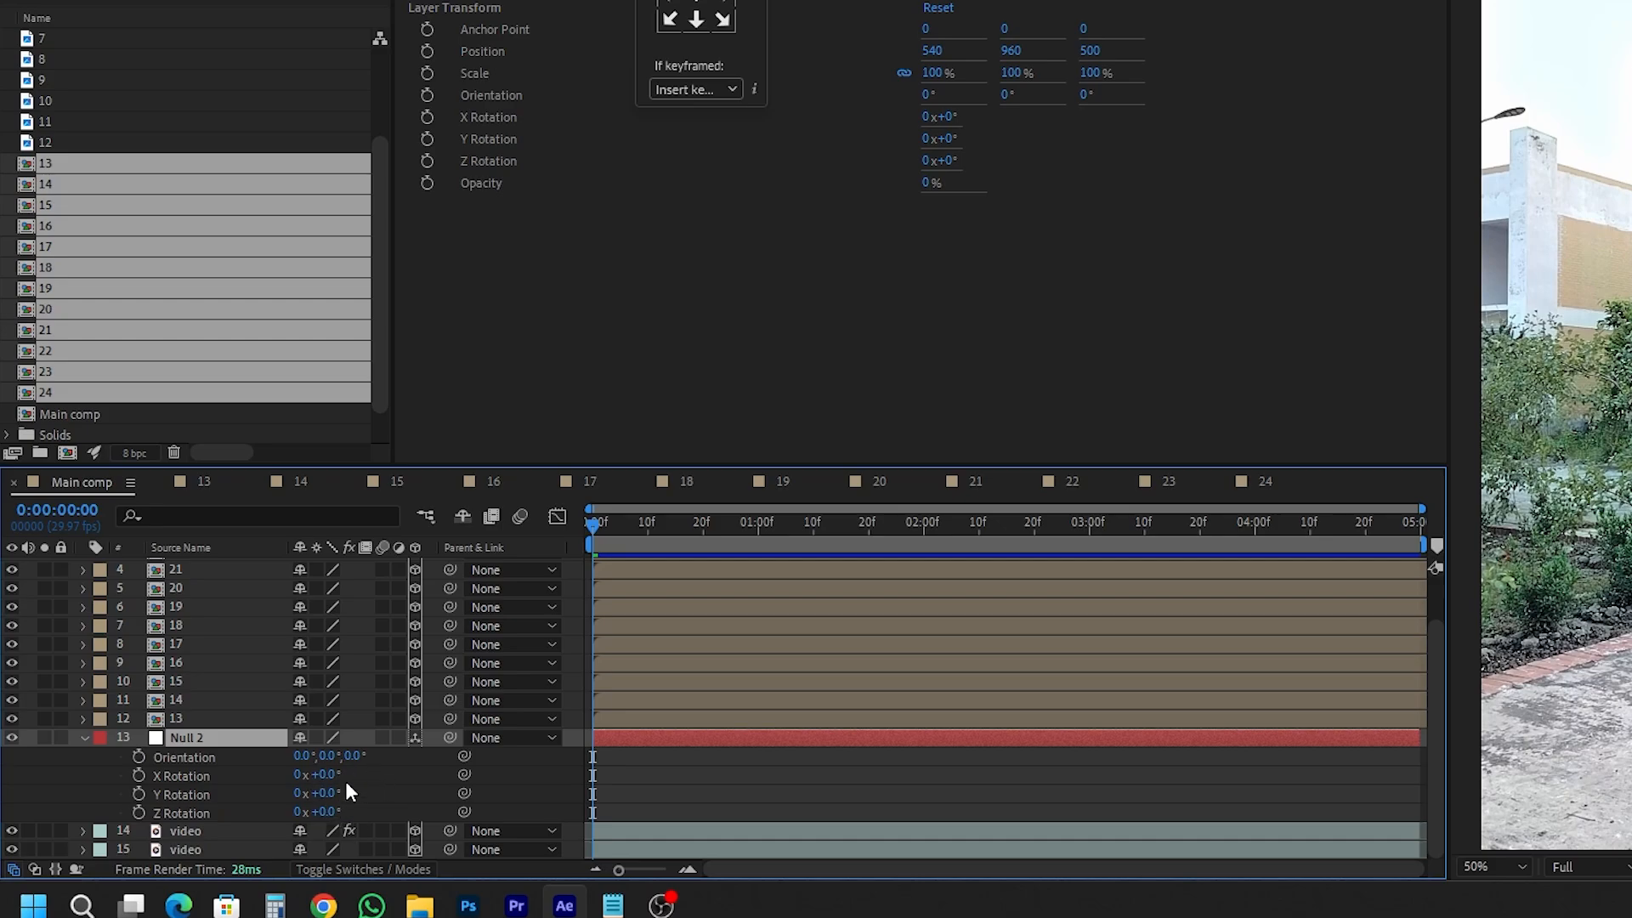
{"action": "scroll", "coordinate": [220, 753], "scroll_direction": "up", "scroll_amount": 1}
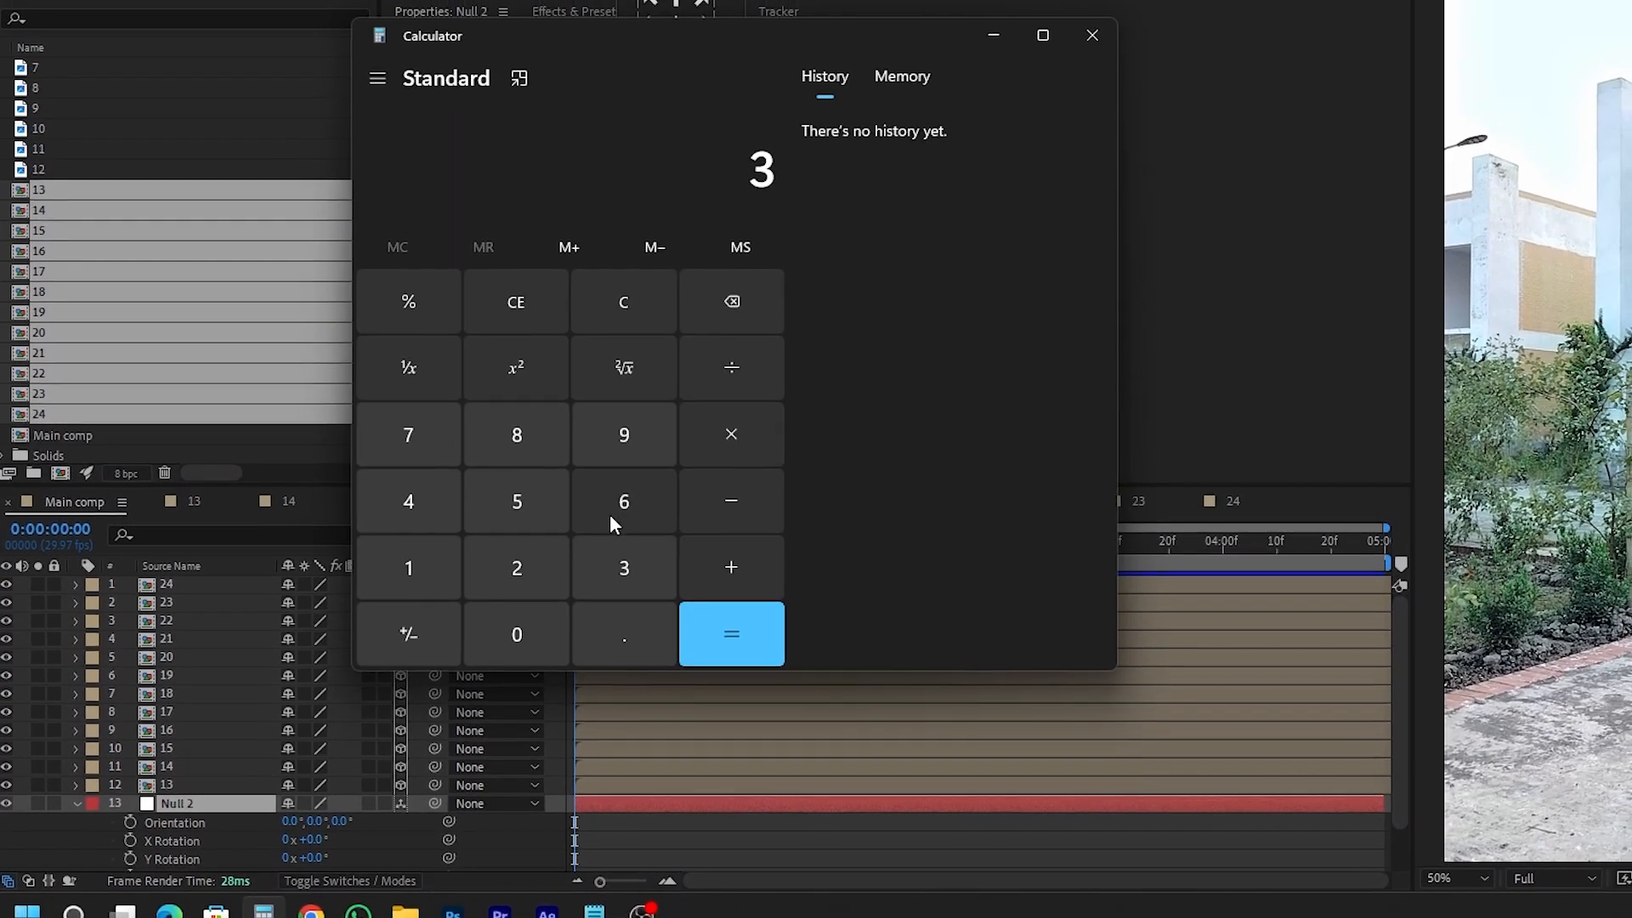
{"action": "left_click", "coordinate": [614, 510]}
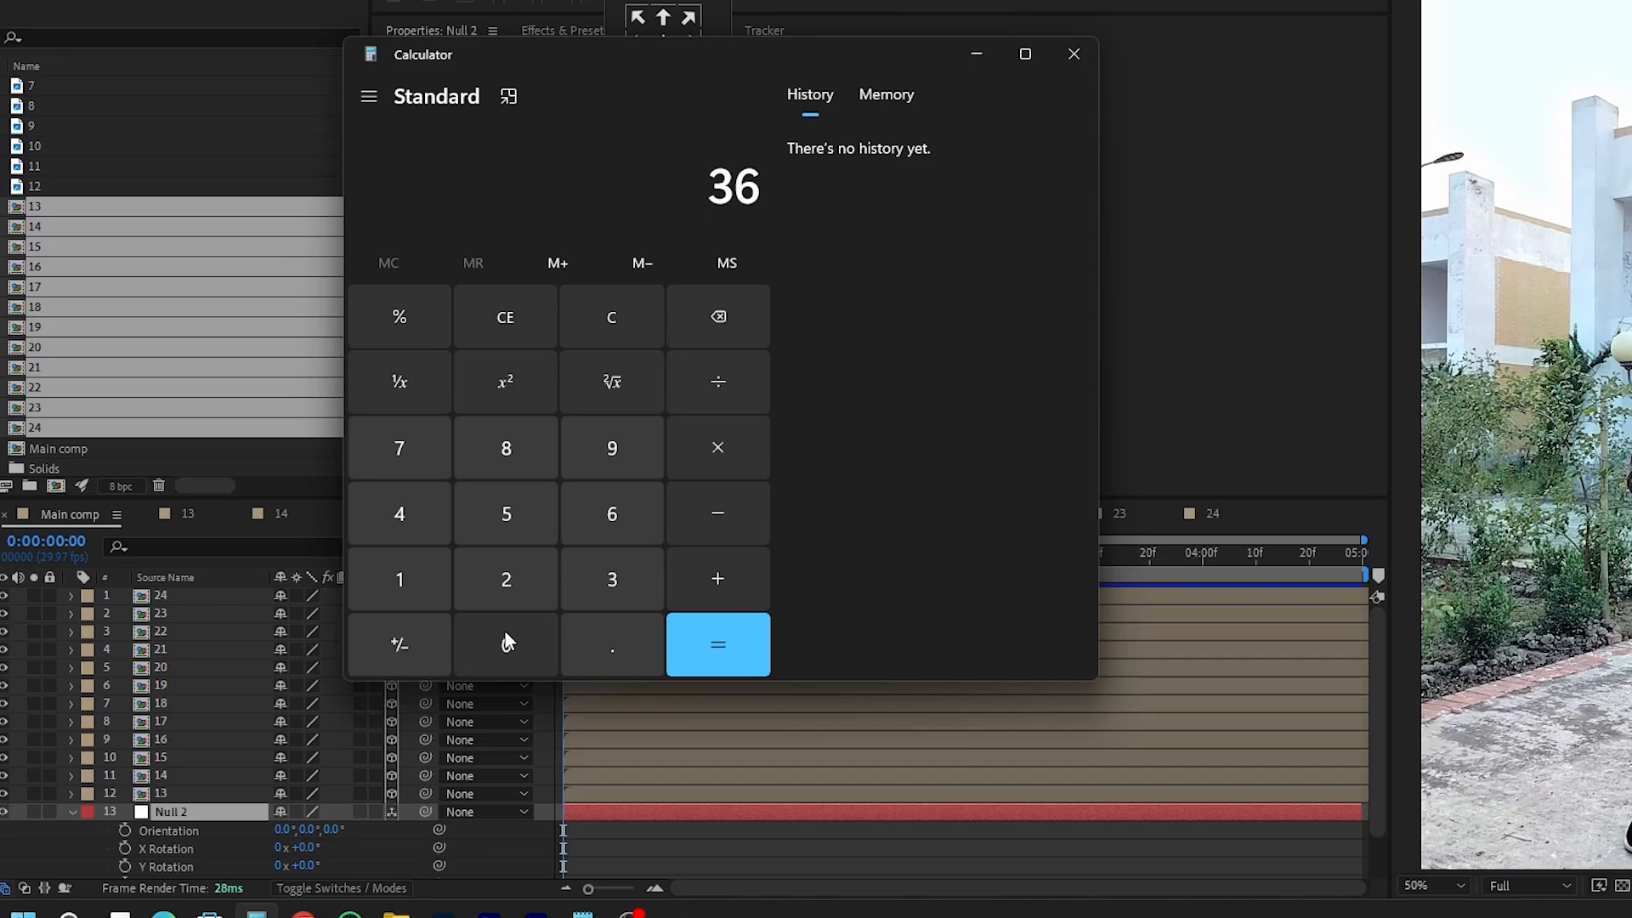
{"action": "left_click", "coordinate": [508, 642]}
{"action": "left_click", "coordinate": [712, 386]}
{"action": "left_click", "coordinate": [441, 573]}
{"action": "left_click", "coordinate": [481, 582]}
{"action": "left_click", "coordinate": [671, 653]}
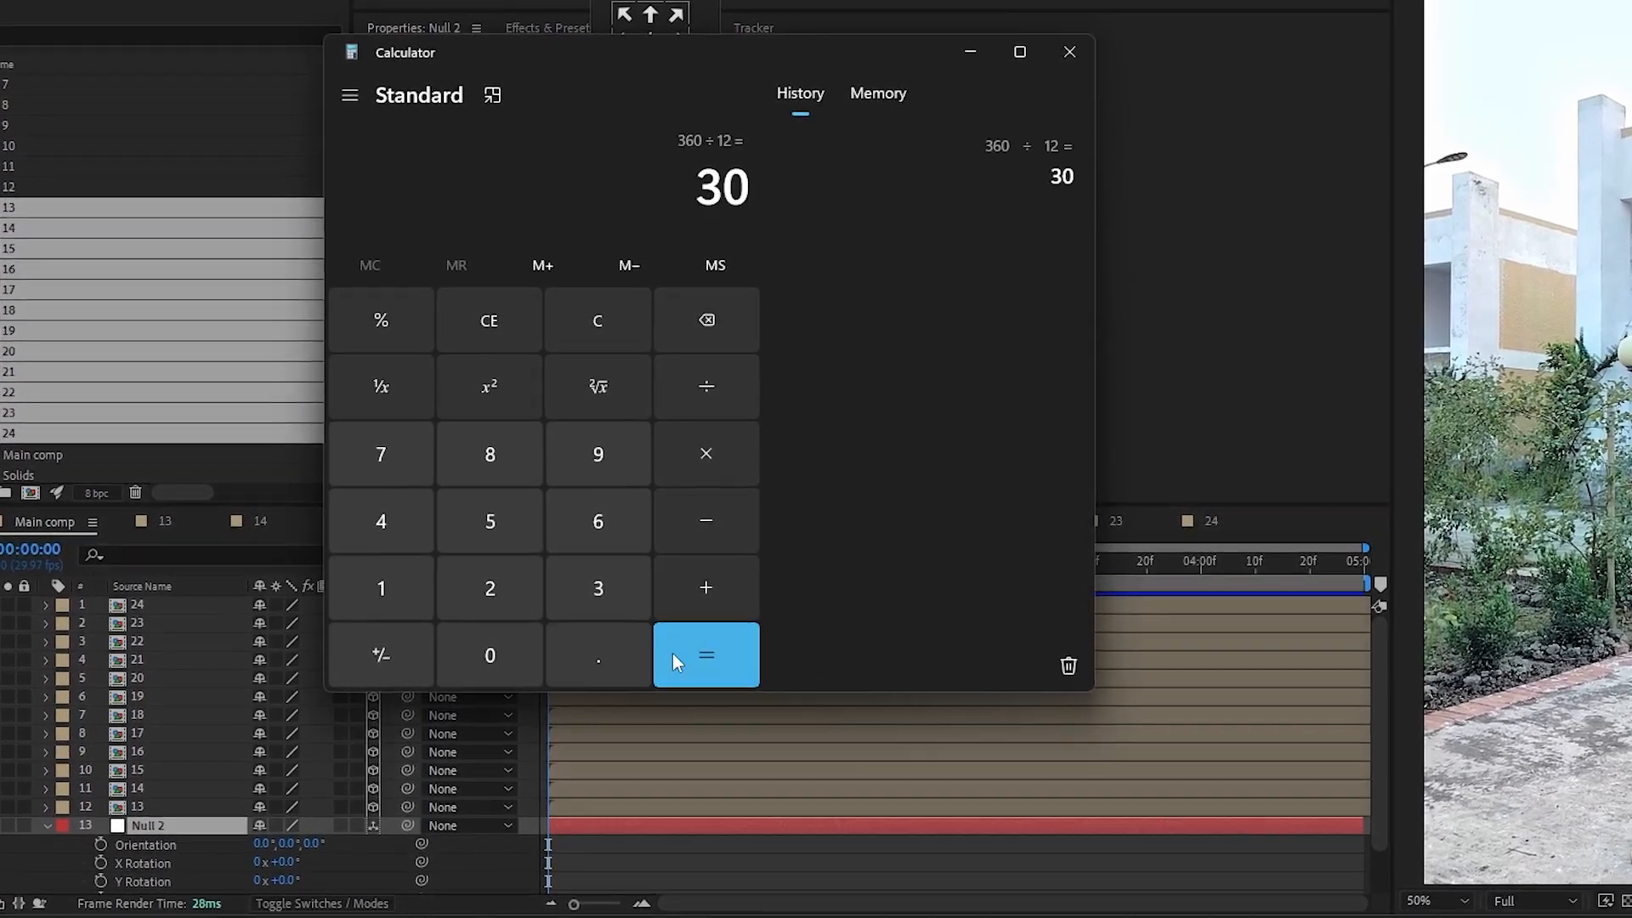
{"action": "left_click", "coordinate": [1069, 52]}
- Parent layer 13 to Null 2 and set the null's Y Rotation to 30°
{"action": "scroll", "coordinate": [197, 750], "scroll_direction": "down", "scroll_amount": 3}
{"action": "left_click", "coordinate": [197, 749]}
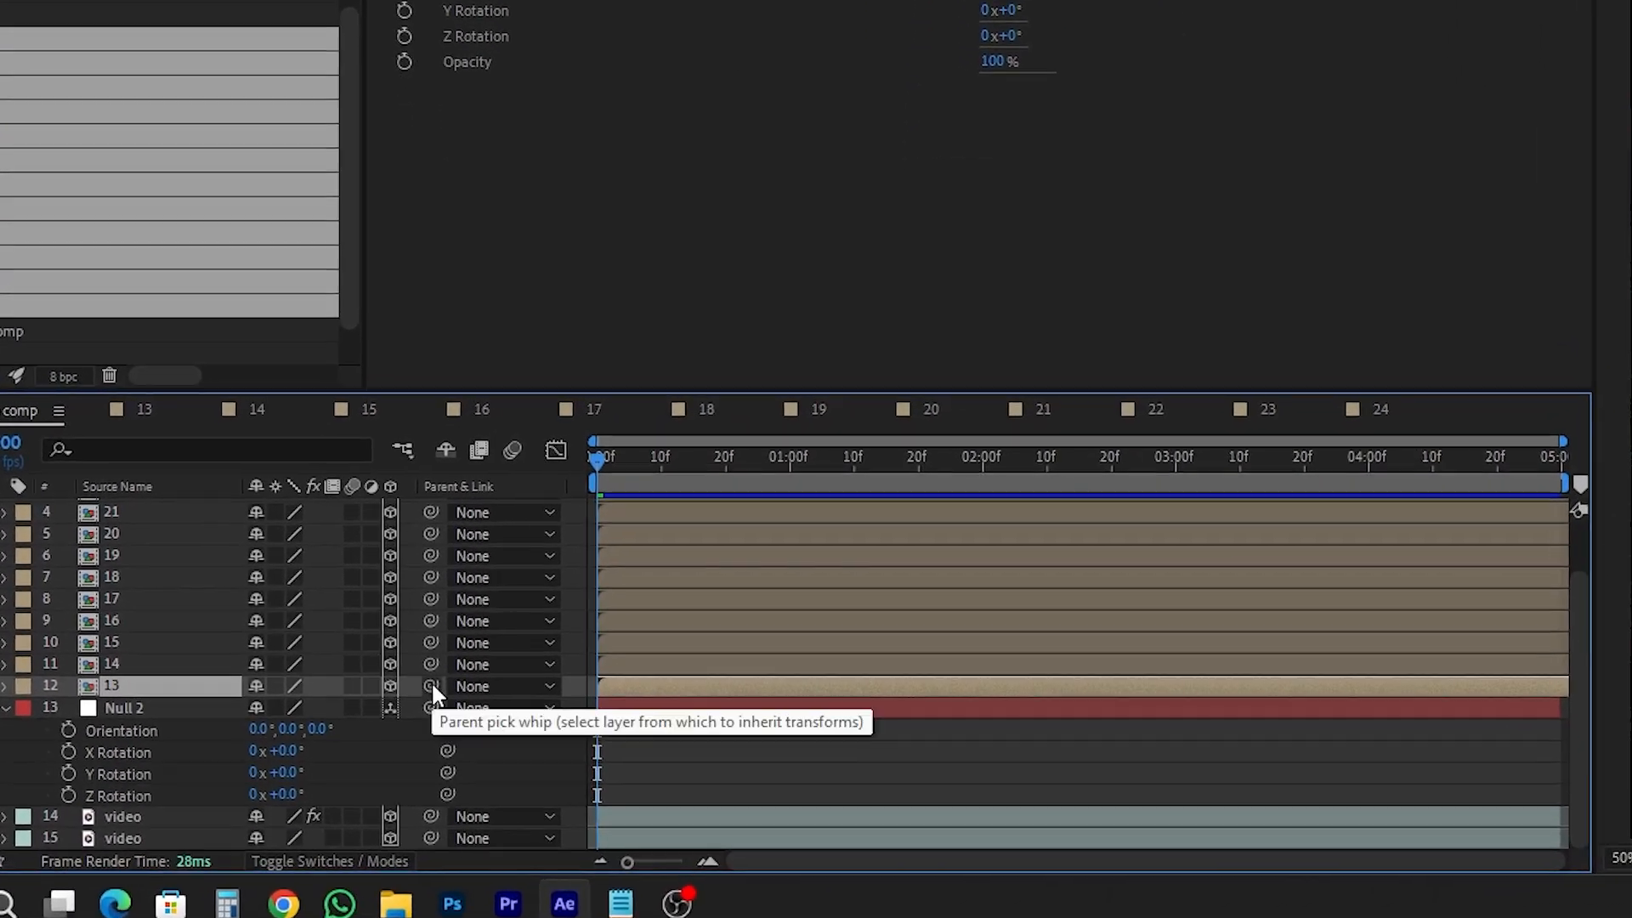
{"action": "left_click_drag", "start_coordinate": [421, 745], "coordinate": [353, 764]}
{"action": "left_click_drag", "start_coordinate": [338, 708], "coordinate": [160, 723]}
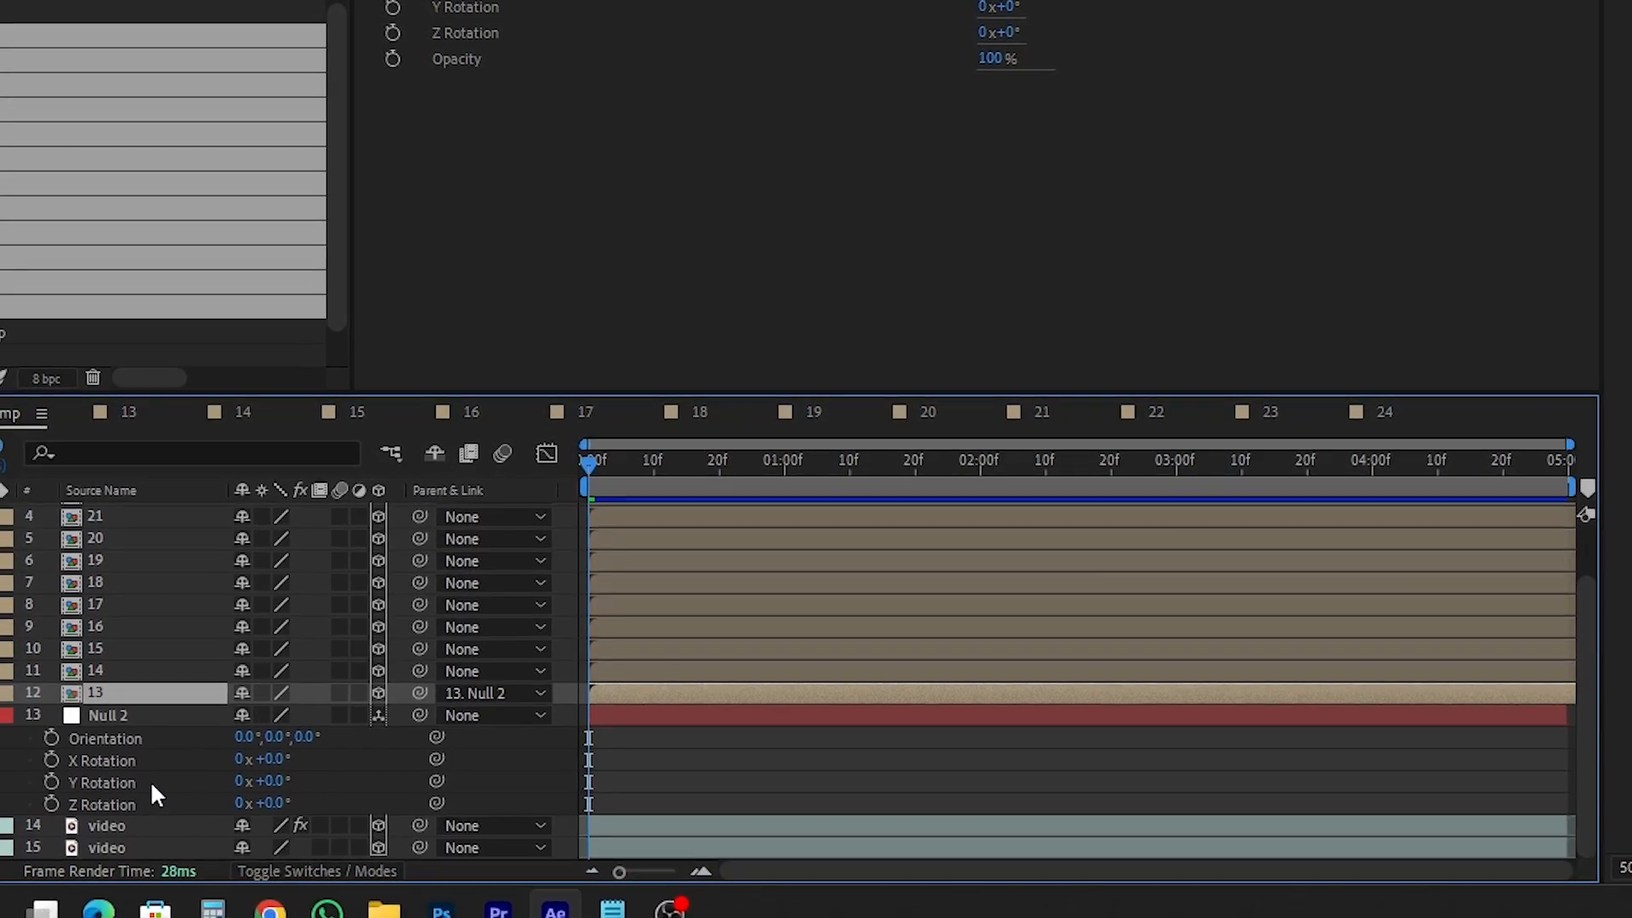
{"action": "left_click", "coordinate": [283, 776]}
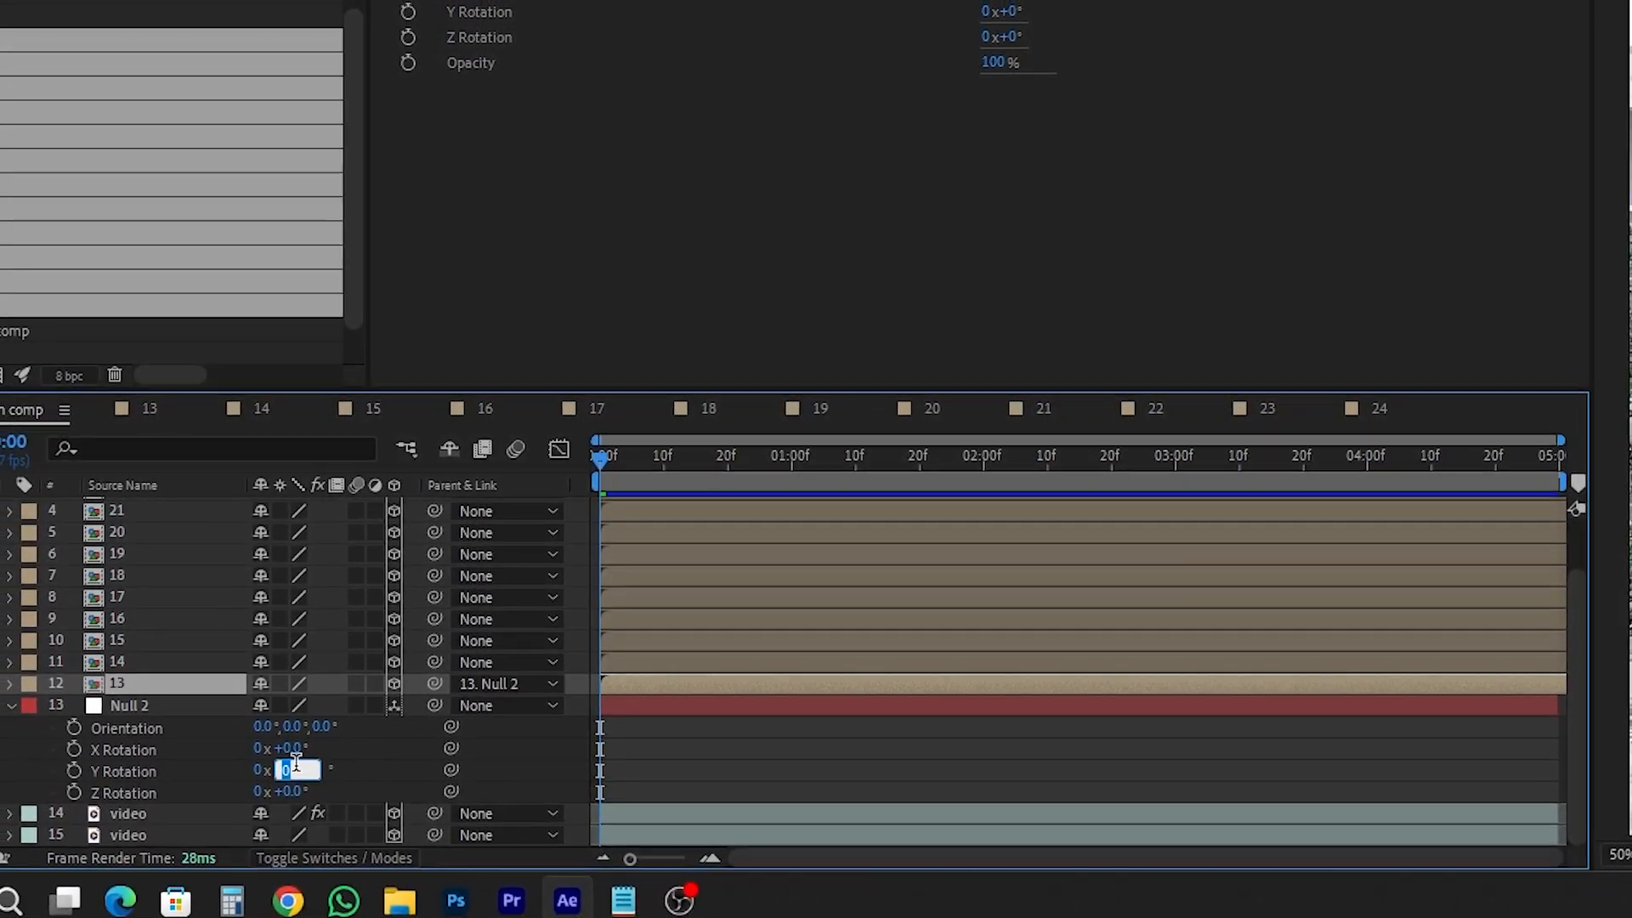
{"action": "type", "text": "30"}
{"action": "key", "text": "Return"}
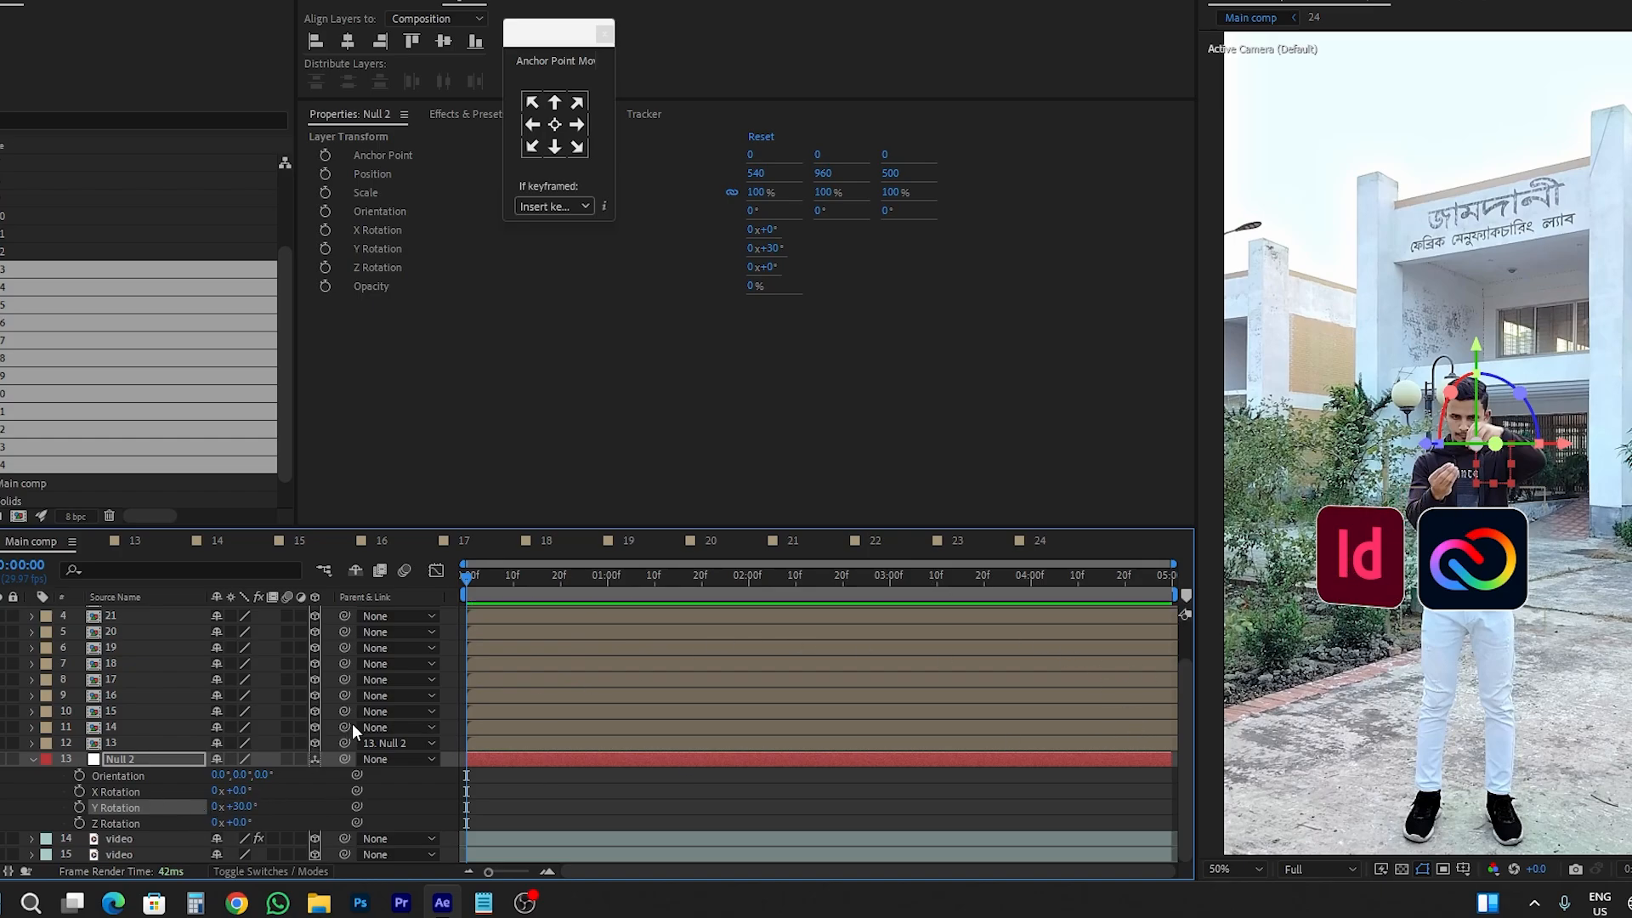
- Parent layer 14 to Null 2 and set the null's Y Rotation to 60°
{"action": "left_click_drag", "start_coordinate": [344, 726], "coordinate": [194, 729]}
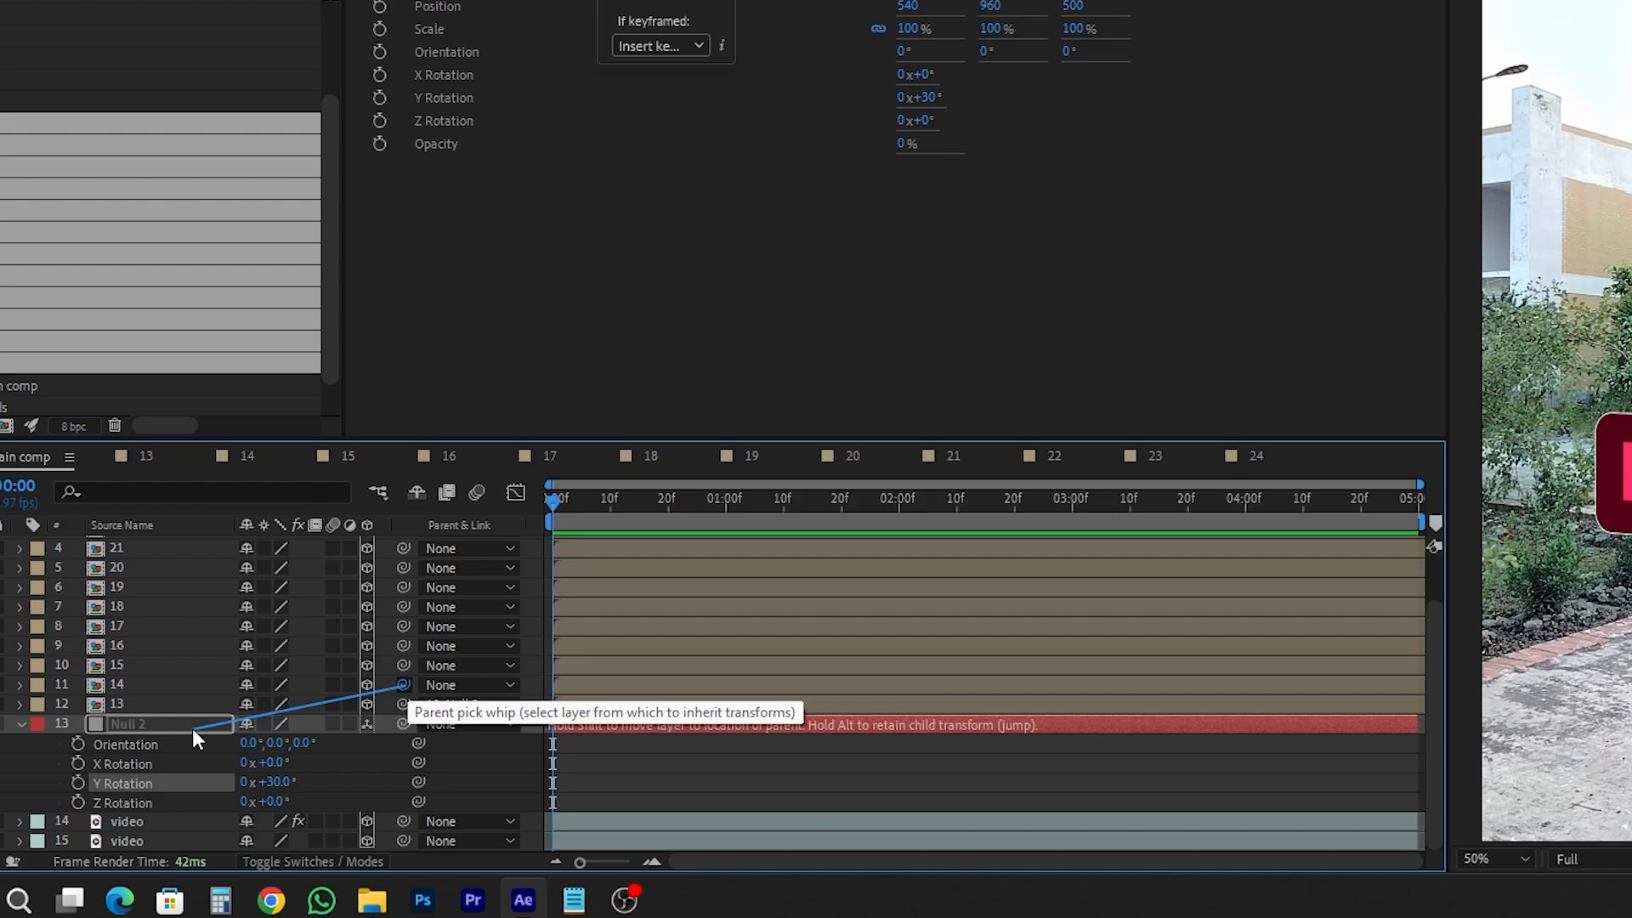
{"action": "left_click", "coordinate": [263, 781]}
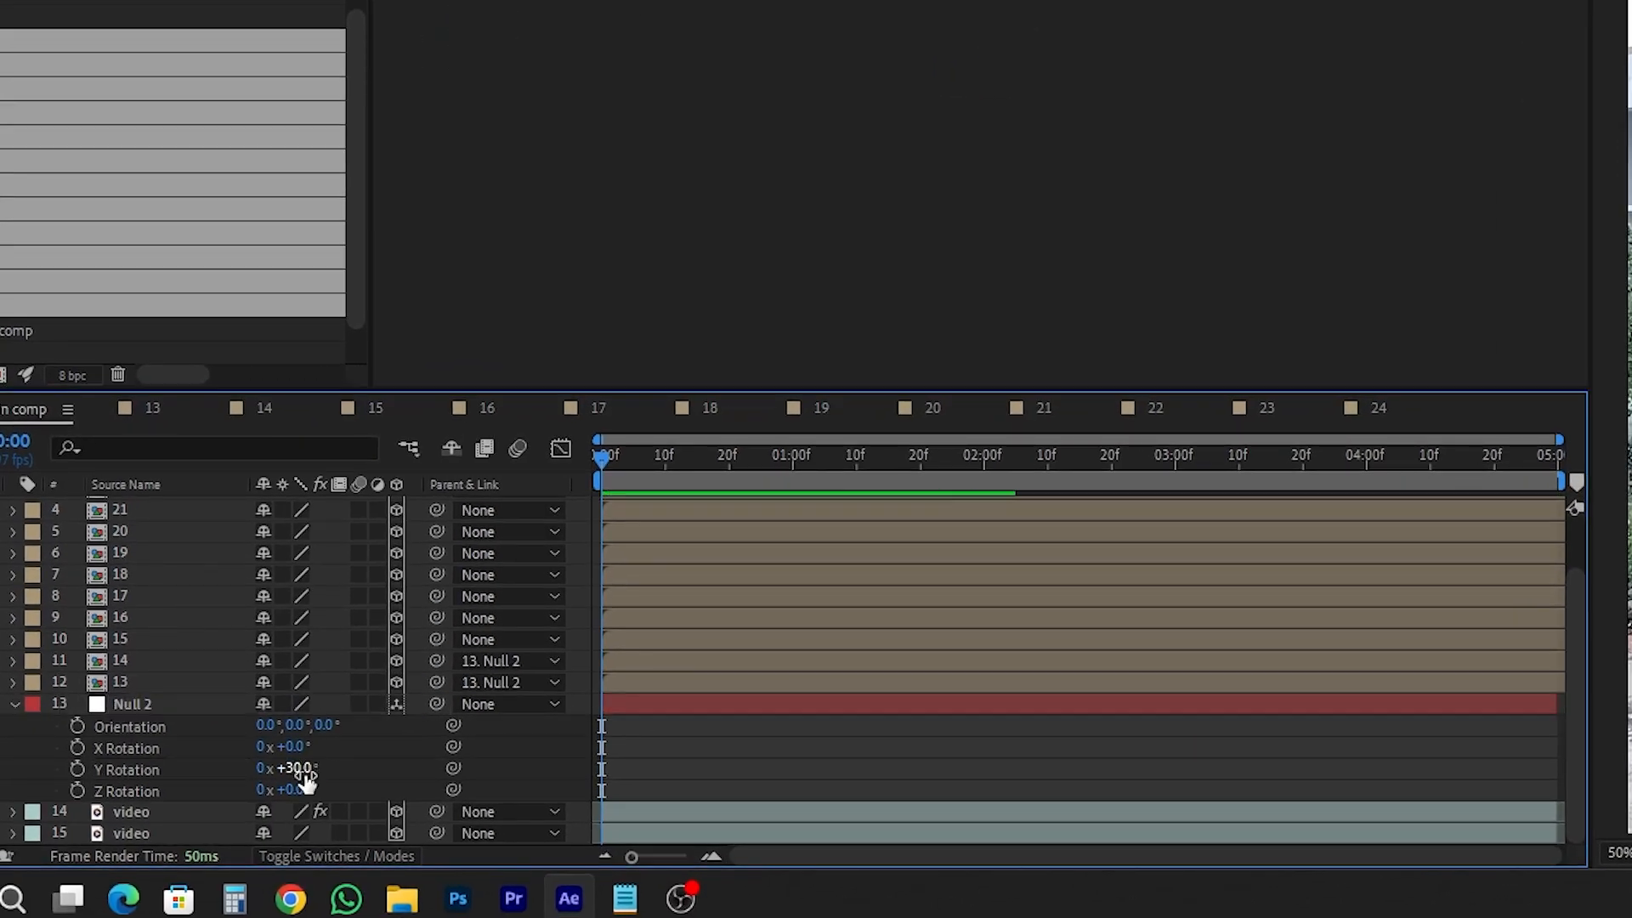
{"action": "type", "text": "60"}
{"action": "left_click", "coordinate": [410, 705]}
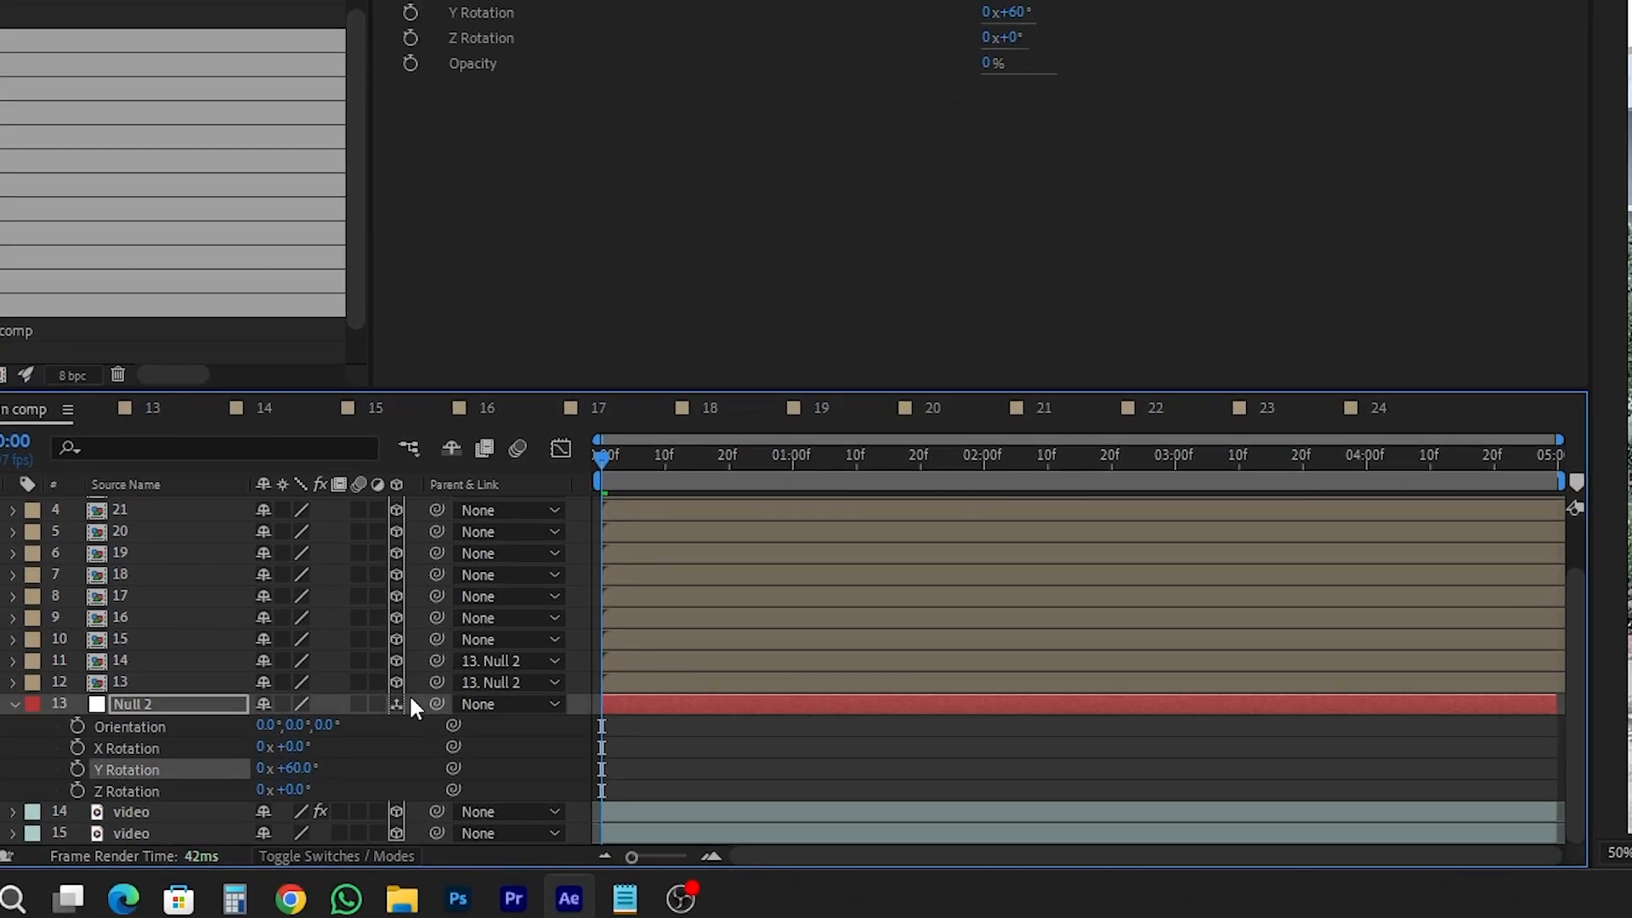
- Parent layers 15 through 24 to Null 2 one at a time, advancing its Y Rotation by 30° after each, starting with 90°, 120° and 150°
{"action": "left_click_drag", "start_coordinate": [437, 639], "coordinate": [205, 707]}
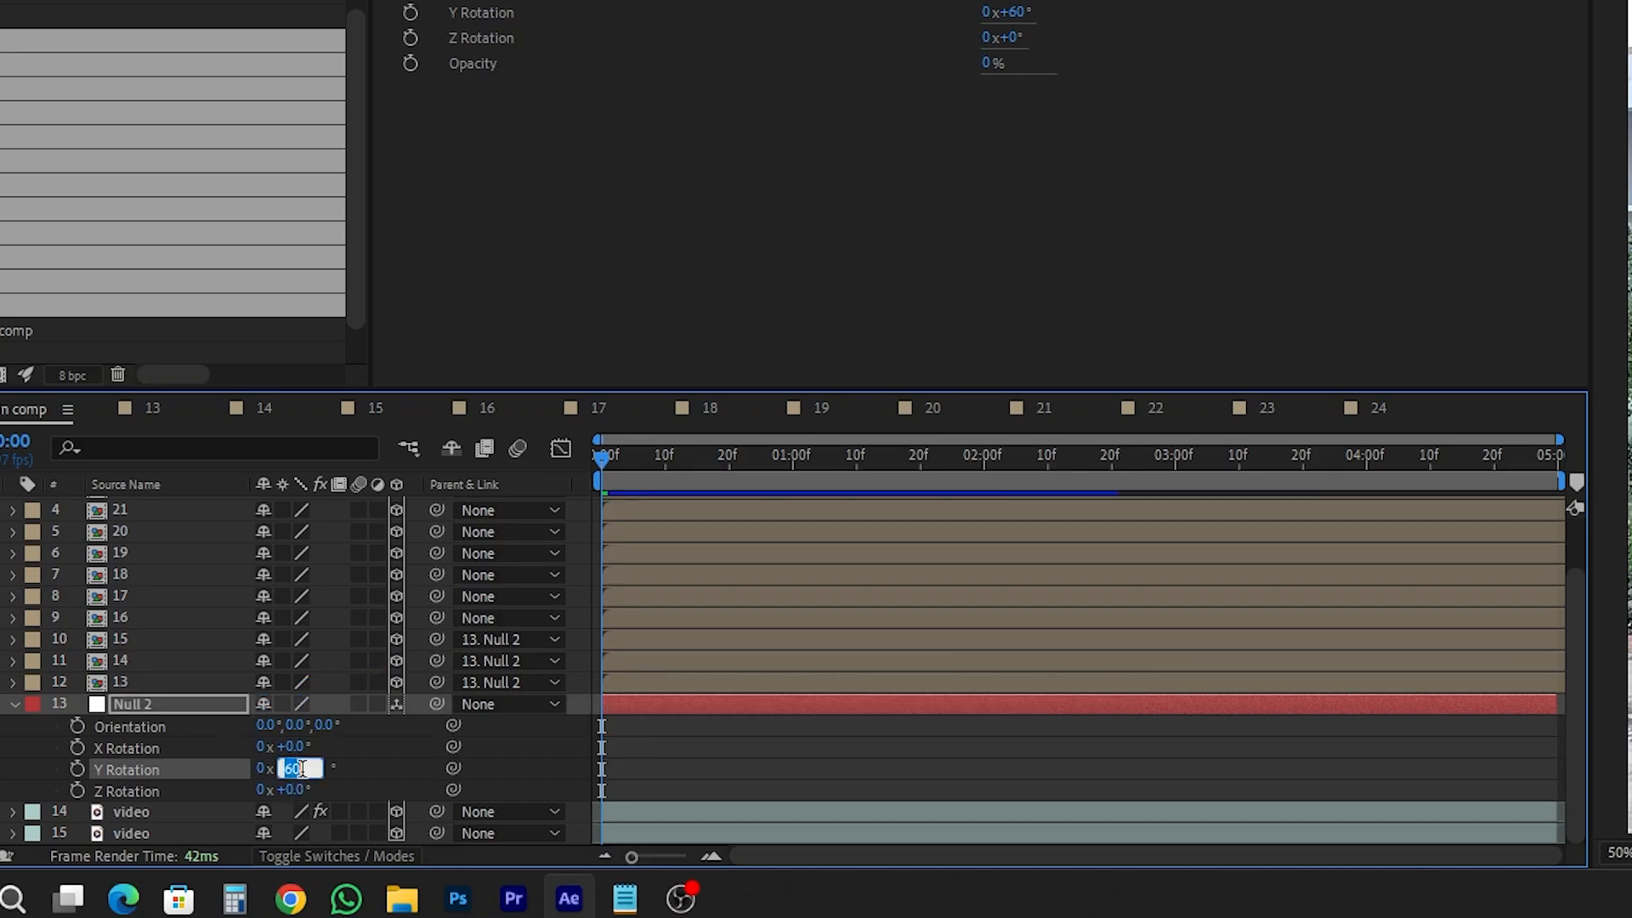
{"action": "key", "text": "Return"}
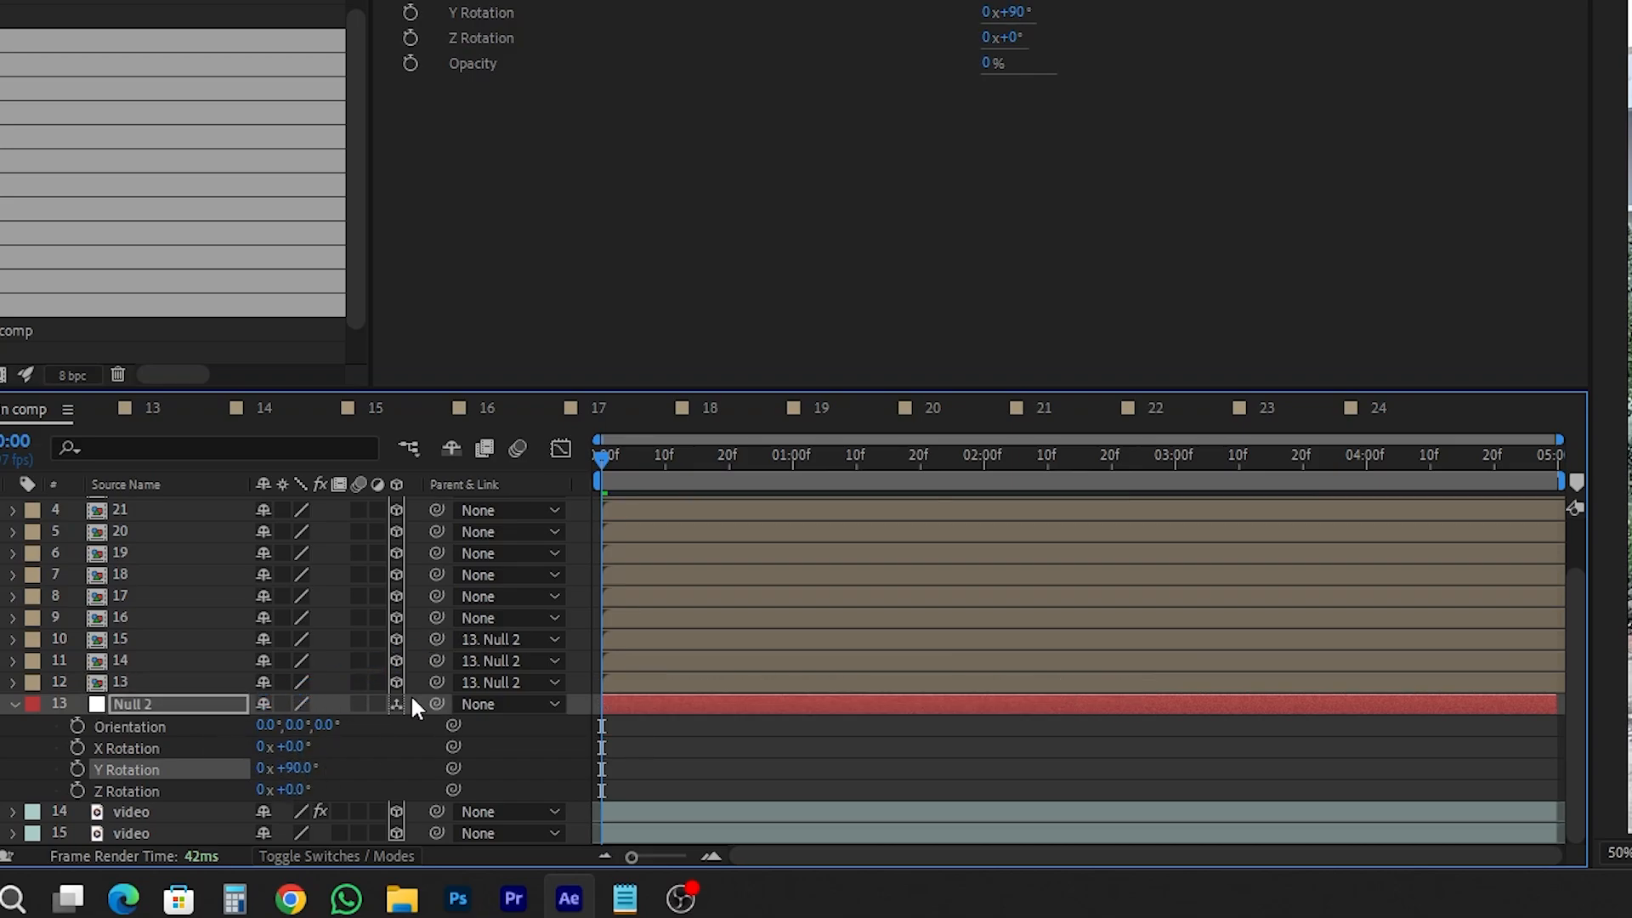
{"action": "left_click_drag", "start_coordinate": [436, 617], "coordinate": [185, 700]}
{"action": "type", "text": "120"}
{"action": "type", "text": "150"}
{"action": "key", "text": "Return"}
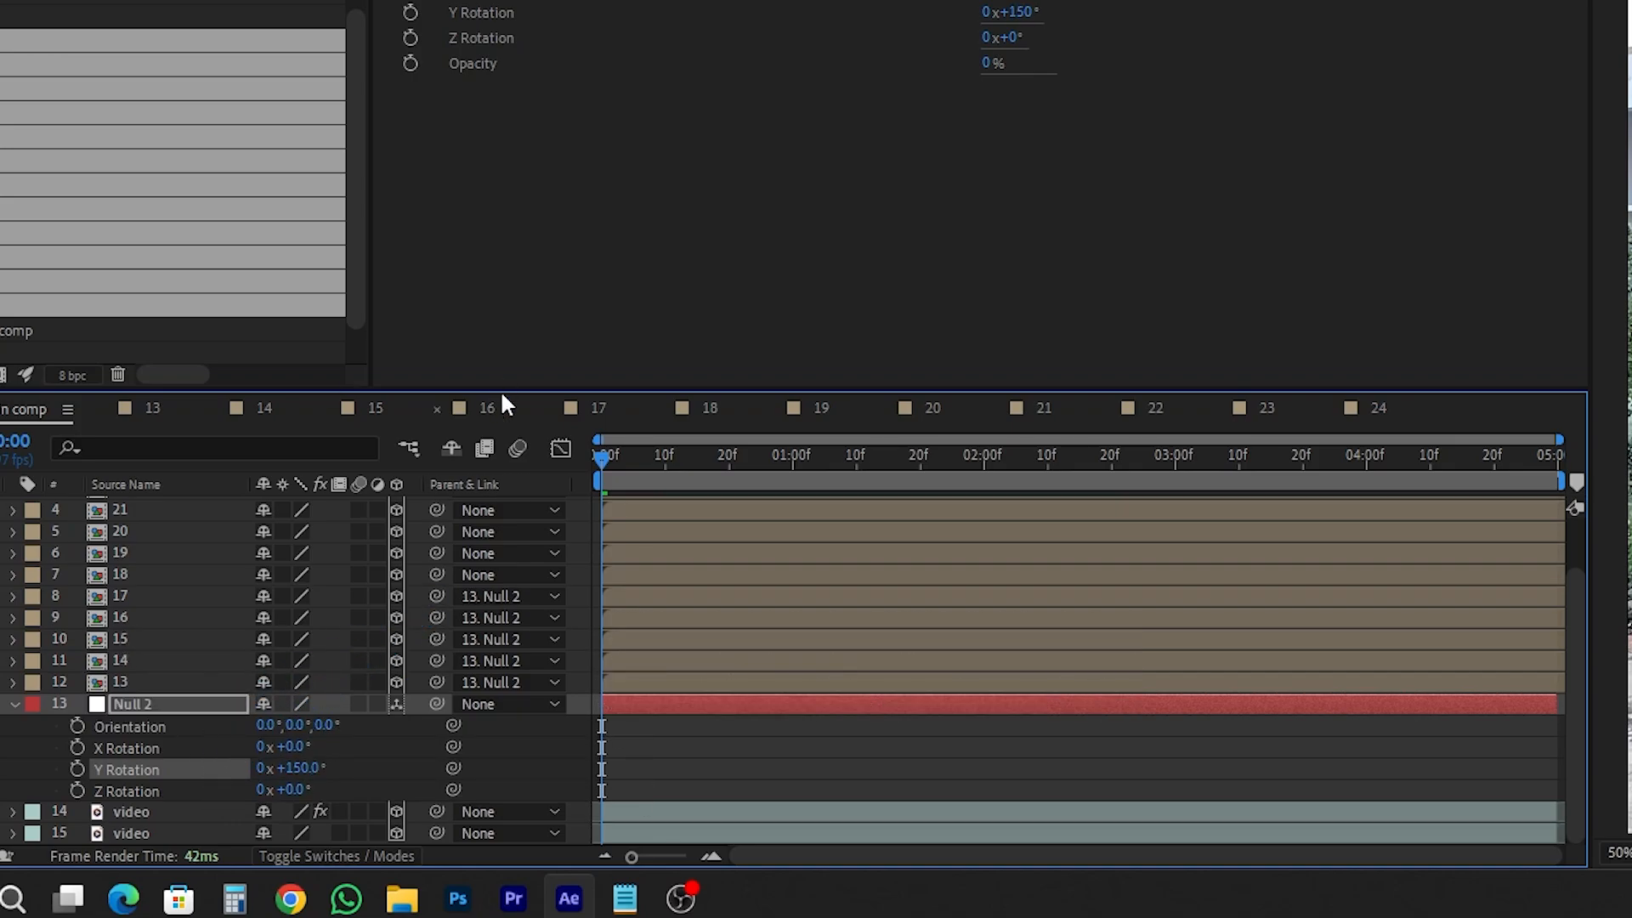
{"action": "left_click_drag", "start_coordinate": [500, 389], "coordinate": [500, 293]}
{"action": "type", "text": "18"}
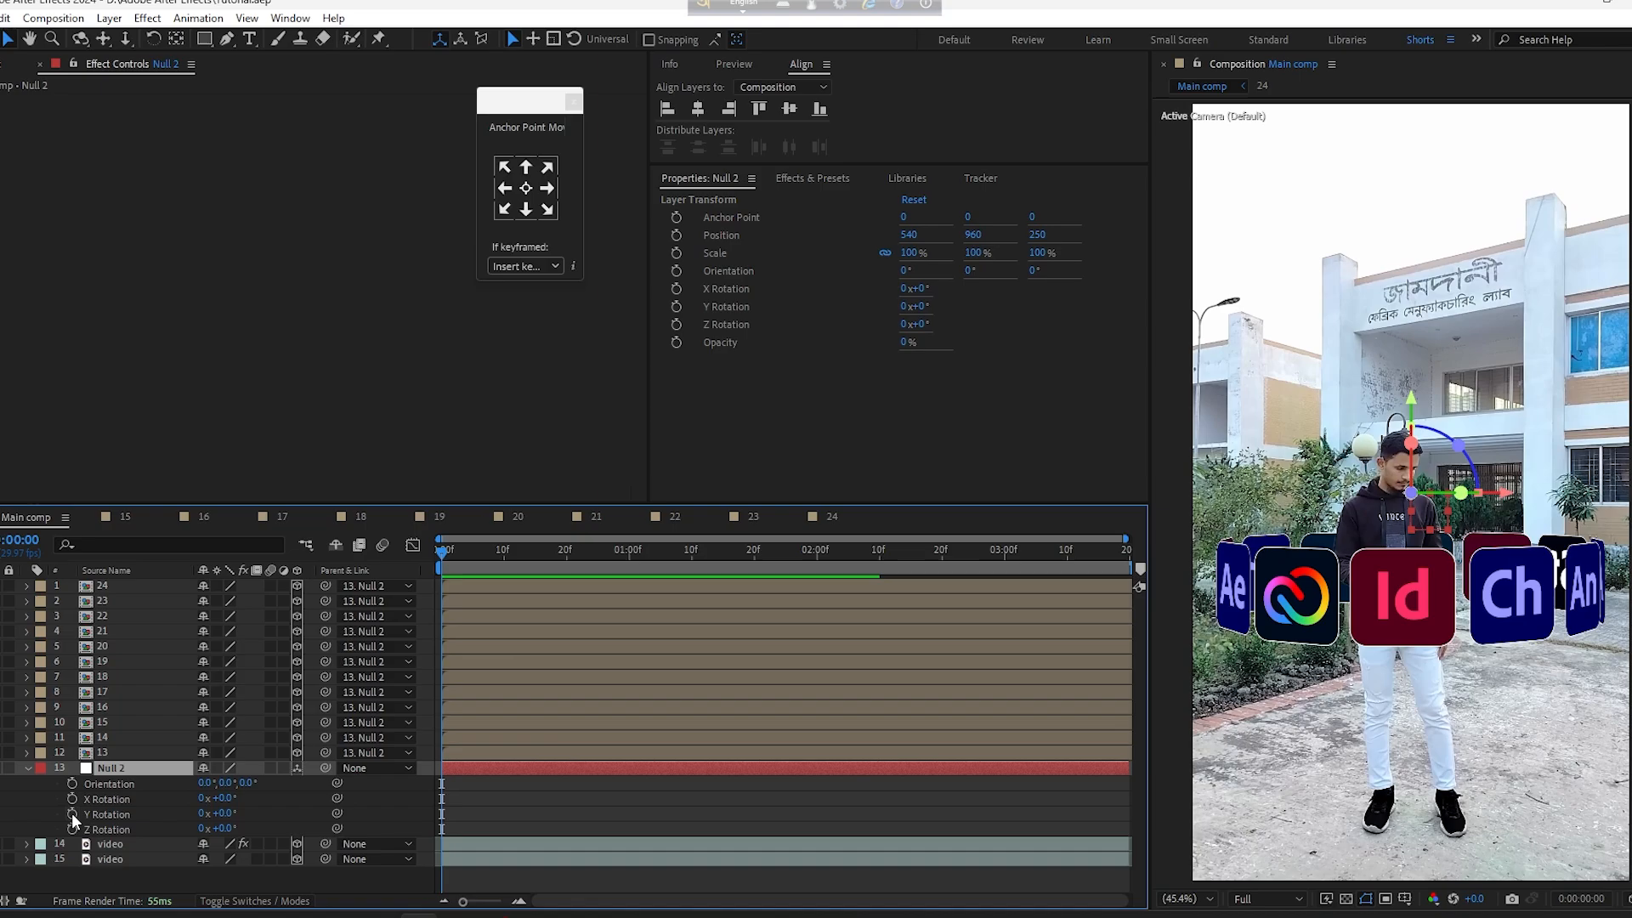
- Keyframe Null 2's Y Rotation from 0° at the start to several negative turns at 0:00:03:19, and preview the ring's spin
{"action": "left_click", "coordinate": [72, 812]}
{"action": "left_click_drag", "start_coordinate": [1006, 551], "coordinate": [1169, 566]}
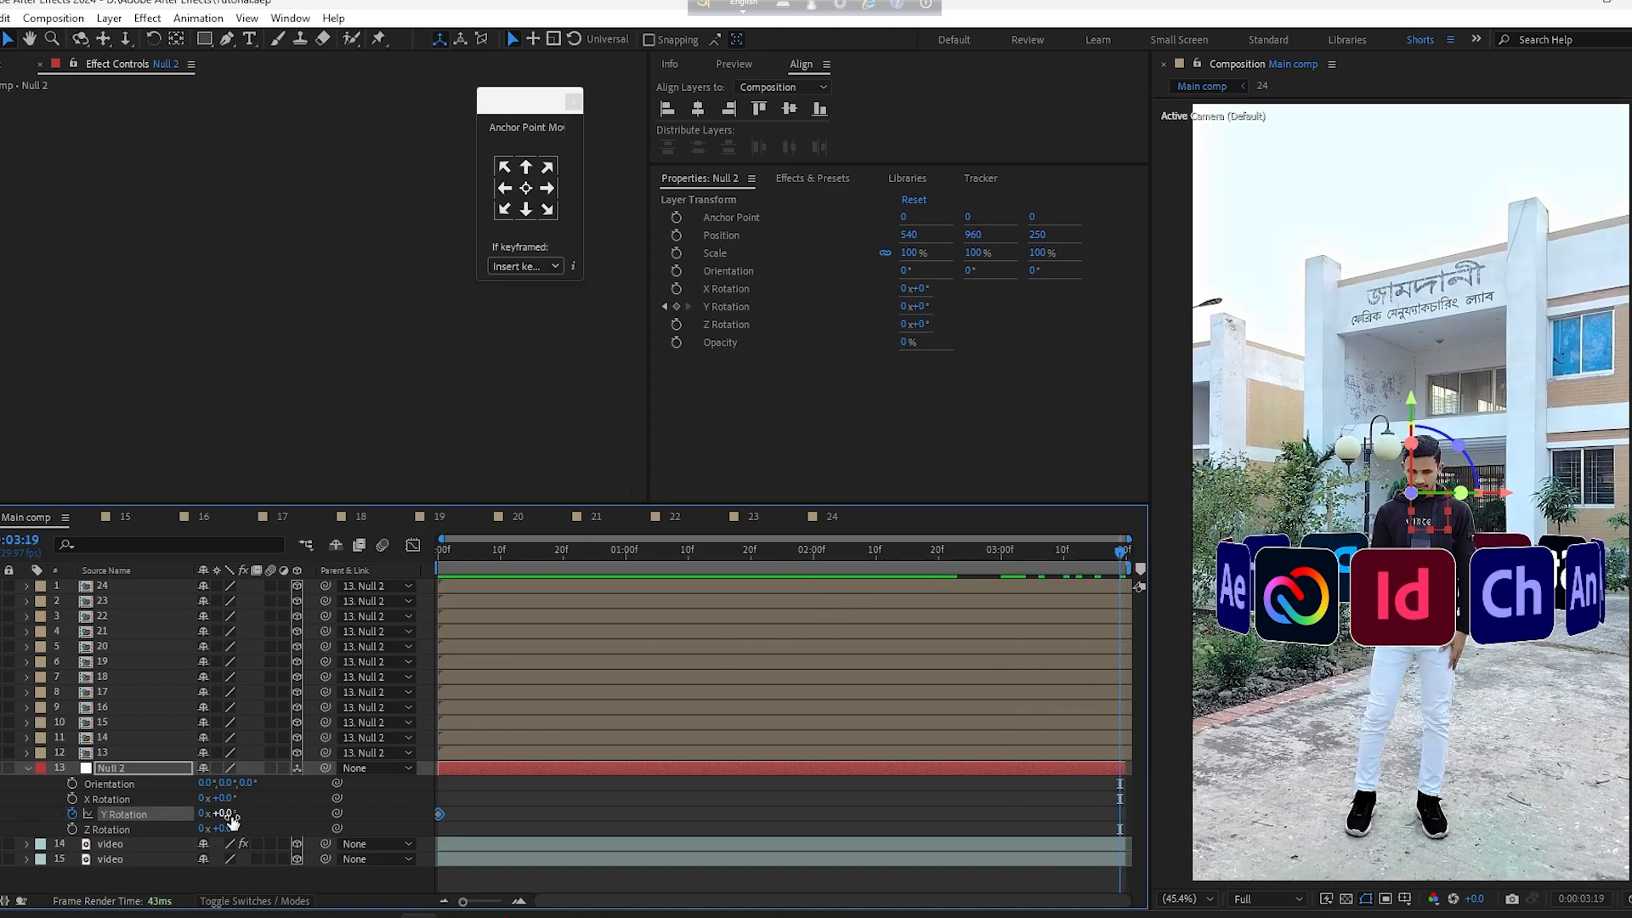
{"action": "left_click_drag", "start_coordinate": [233, 820], "coordinate": [153, 817]}
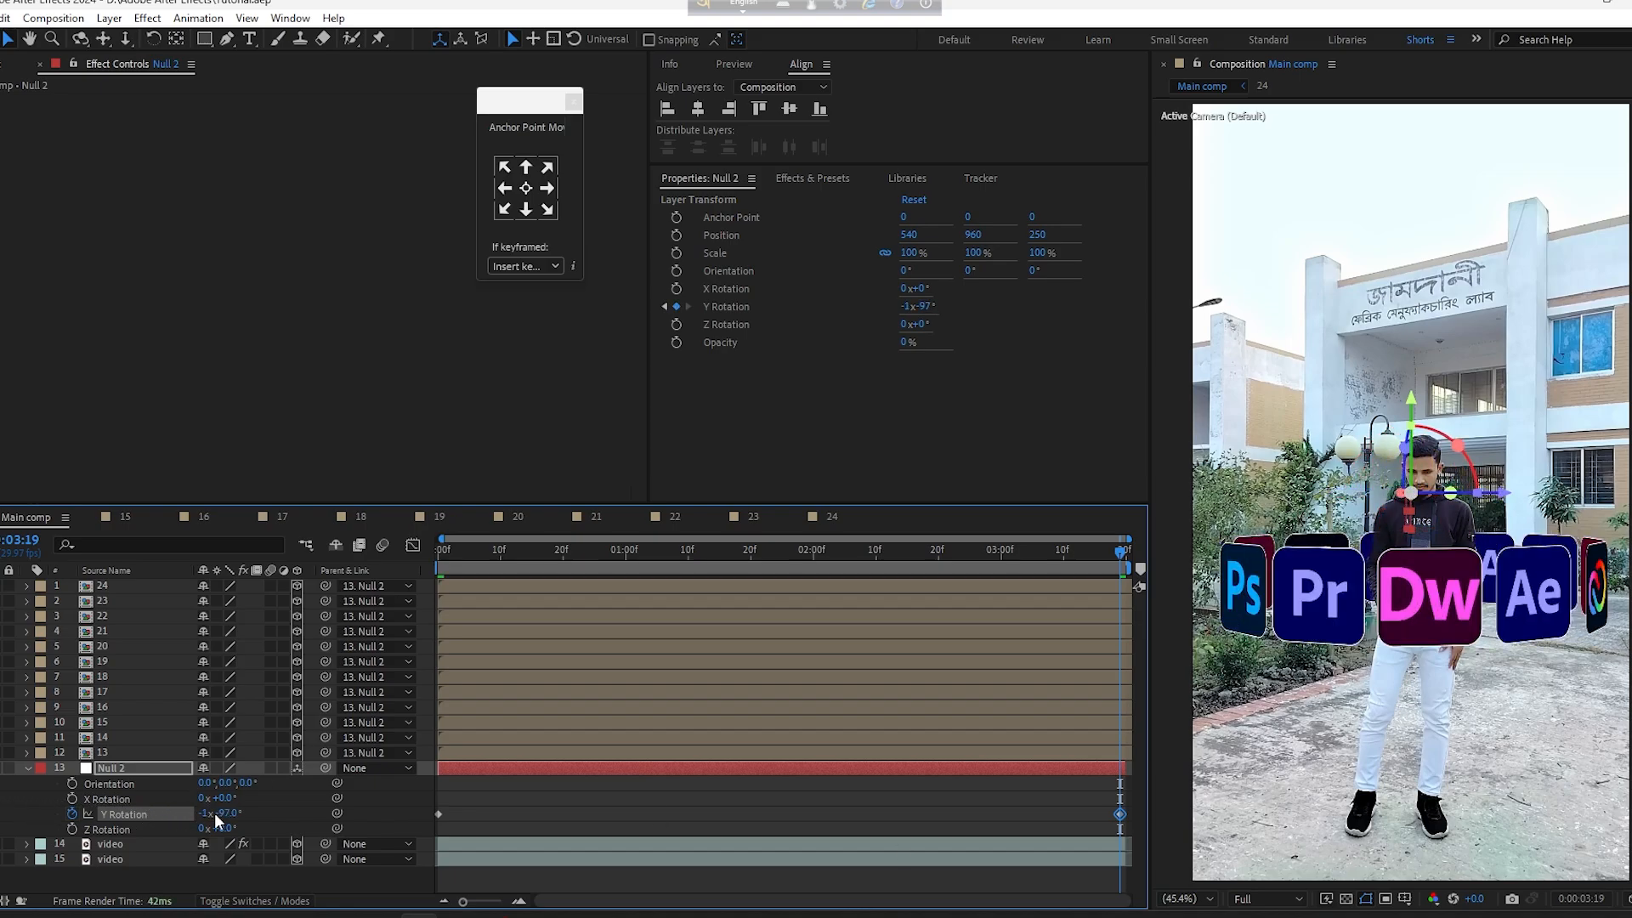
{"action": "key", "text": "space"}
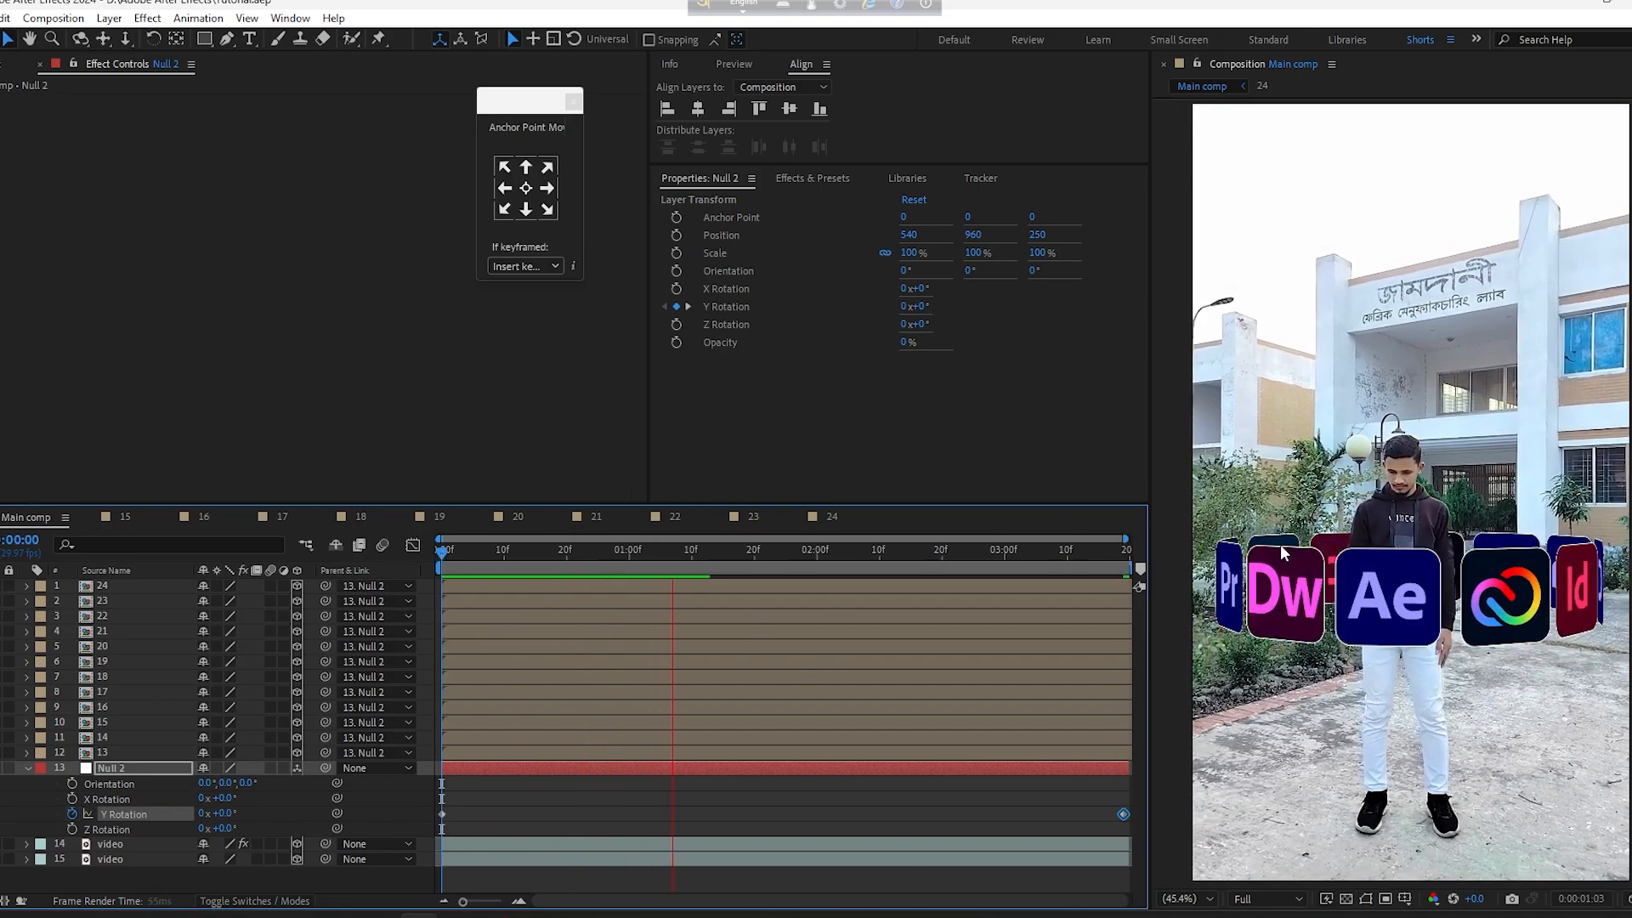
{"action": "key", "text": "space"}
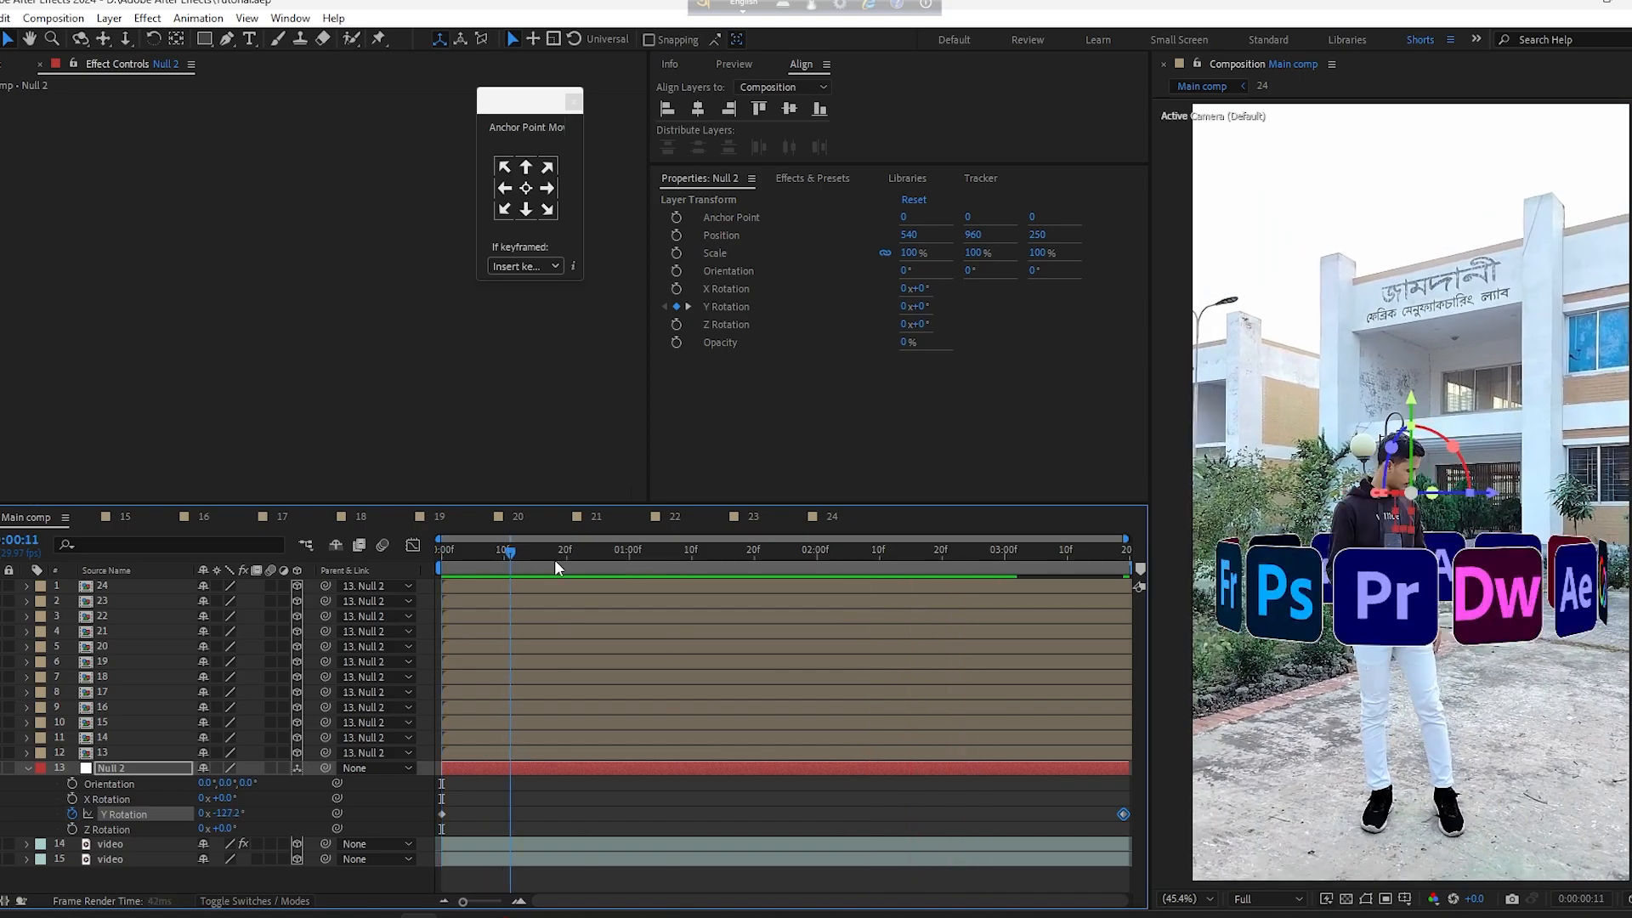
{"action": "left_click_drag", "start_coordinate": [555, 561], "coordinate": [603, 571]}
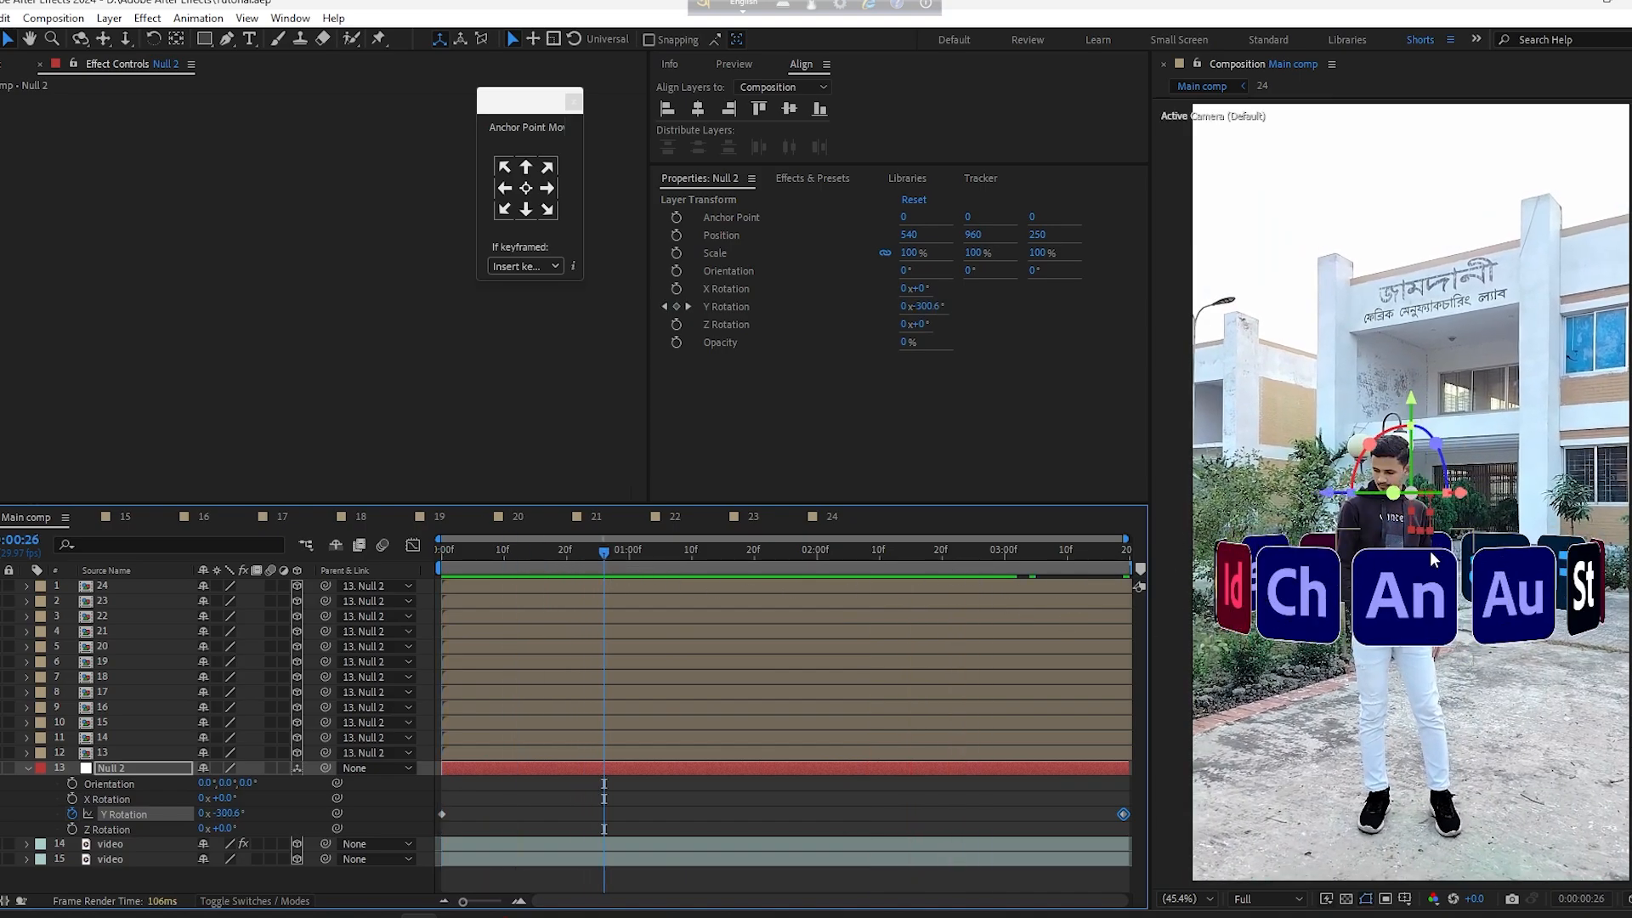
- Apply Deep Glow to Shape Layer 2 in composition 15 with Radius 386 and Exposure 0.12, and copy the effect
{"action": "left_click", "coordinate": [124, 517]}
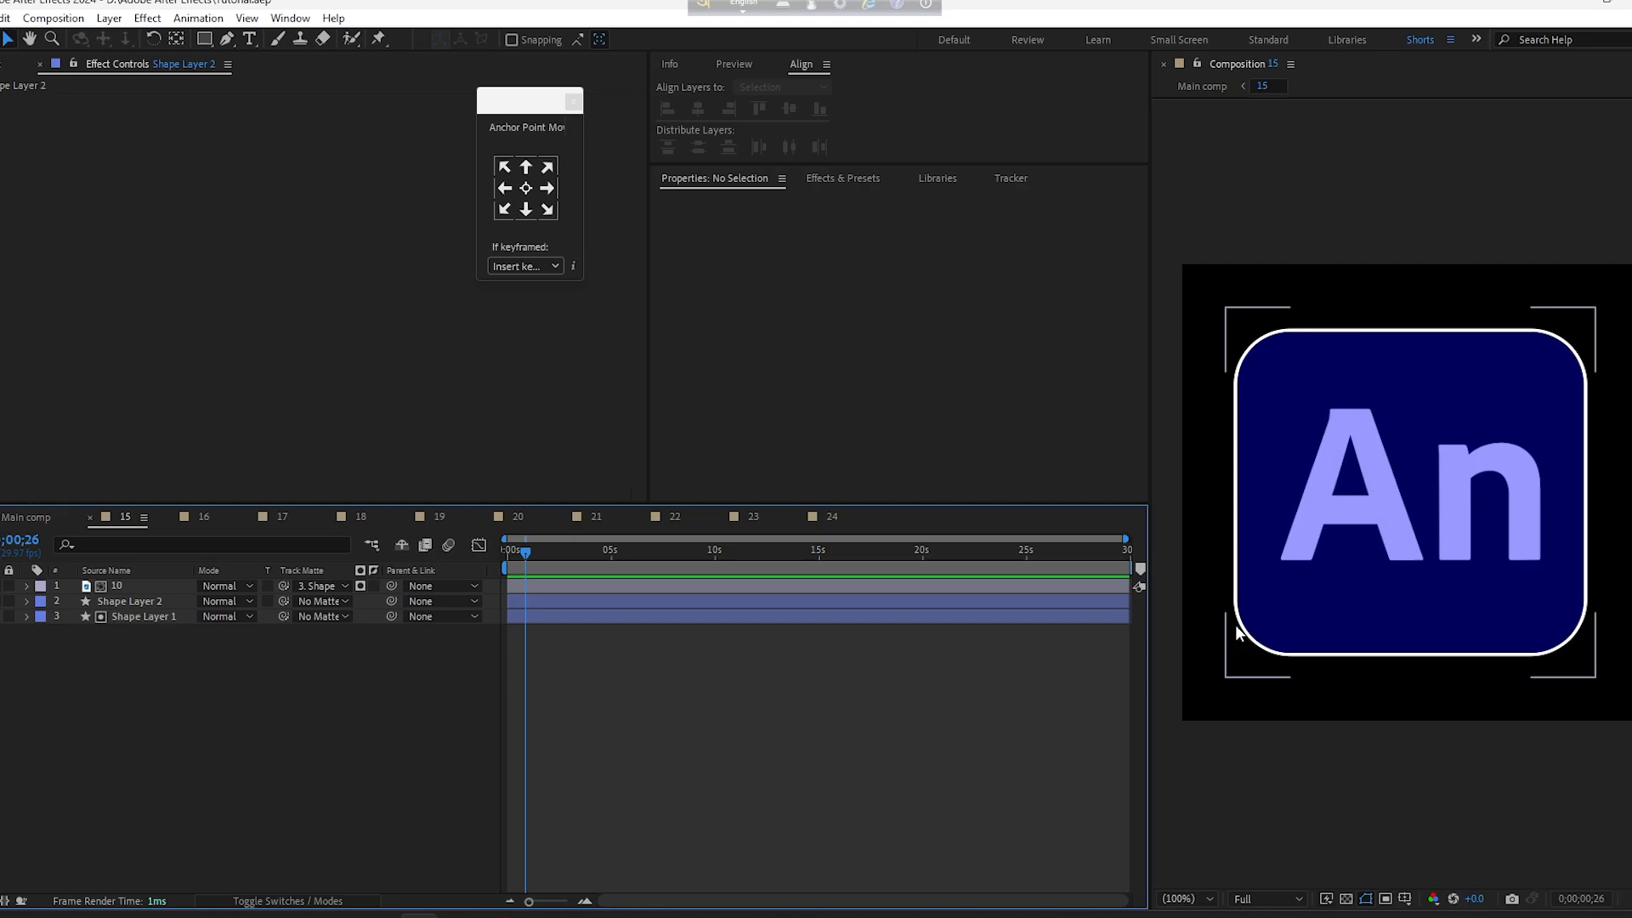
{"action": "left_click", "coordinate": [140, 599]}
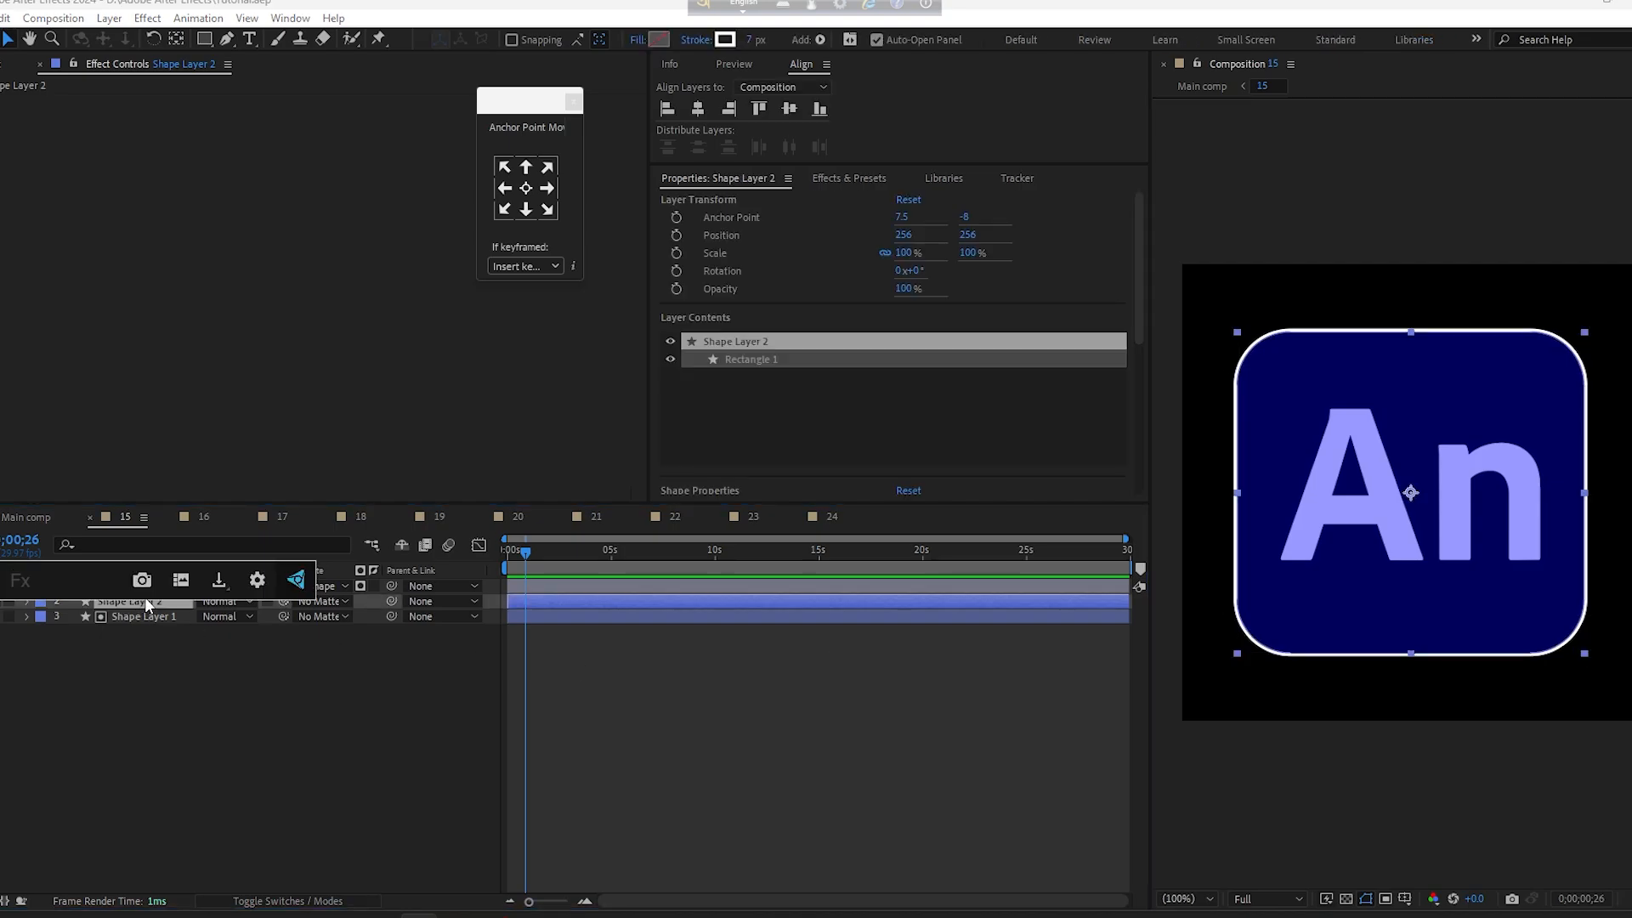
{"action": "type", "text": "deep"}
{"action": "key", "text": "BackSpace"}
{"action": "key", "text": "BackSpace"}
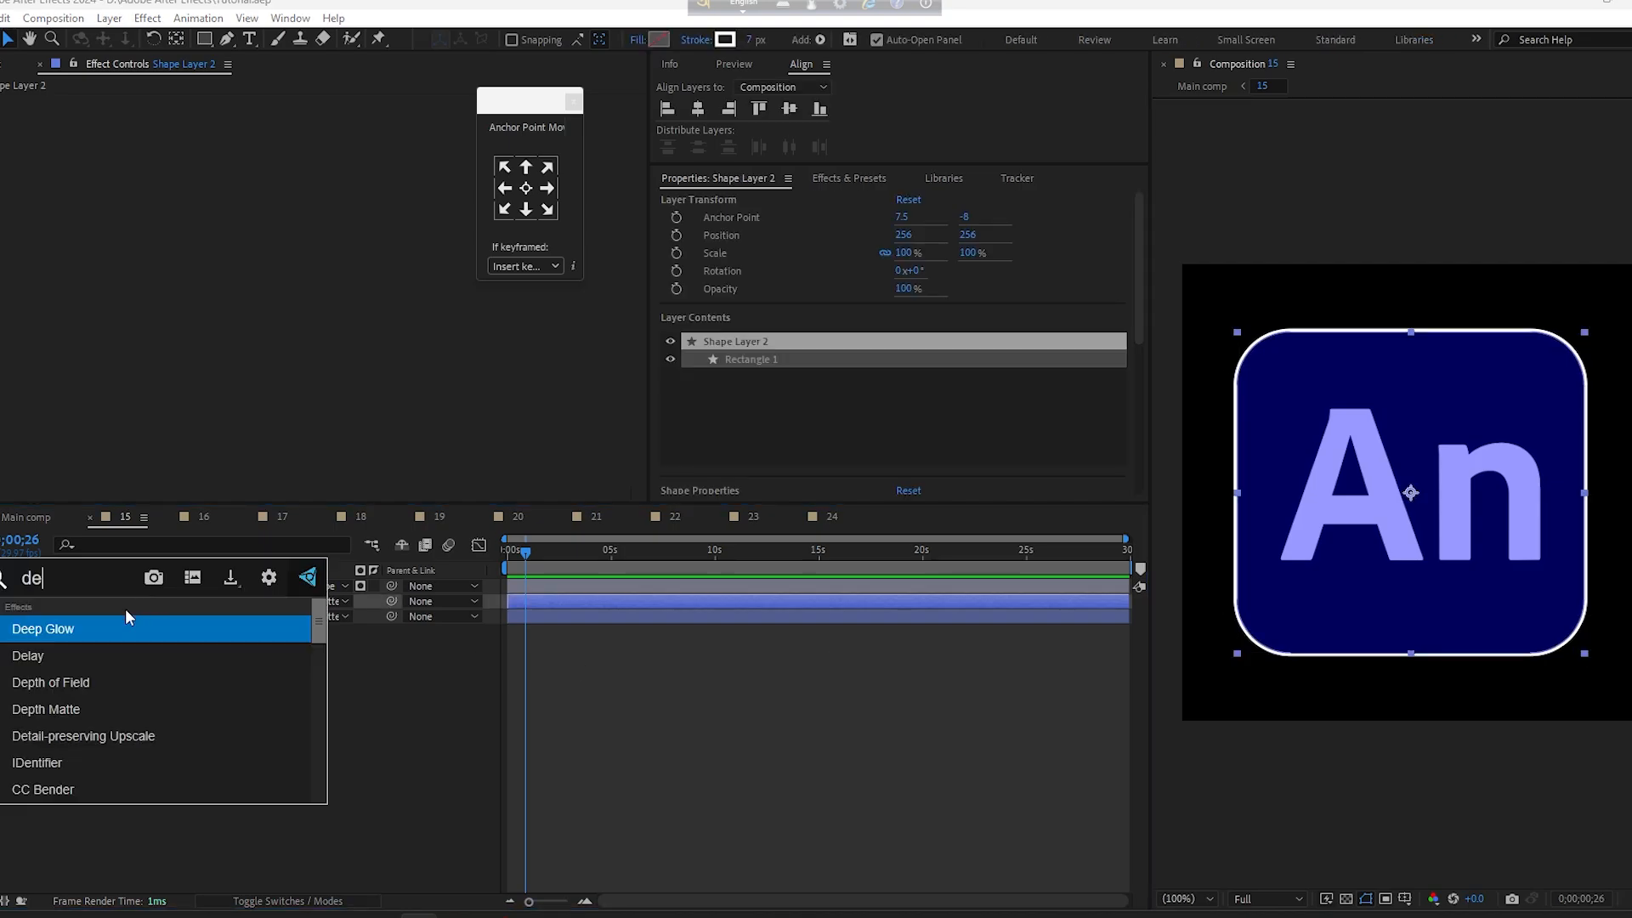
{"action": "left_click", "coordinate": [128, 628]}
{"action": "left_click_drag", "start_coordinate": [338, 127], "coordinate": [8, 106]}
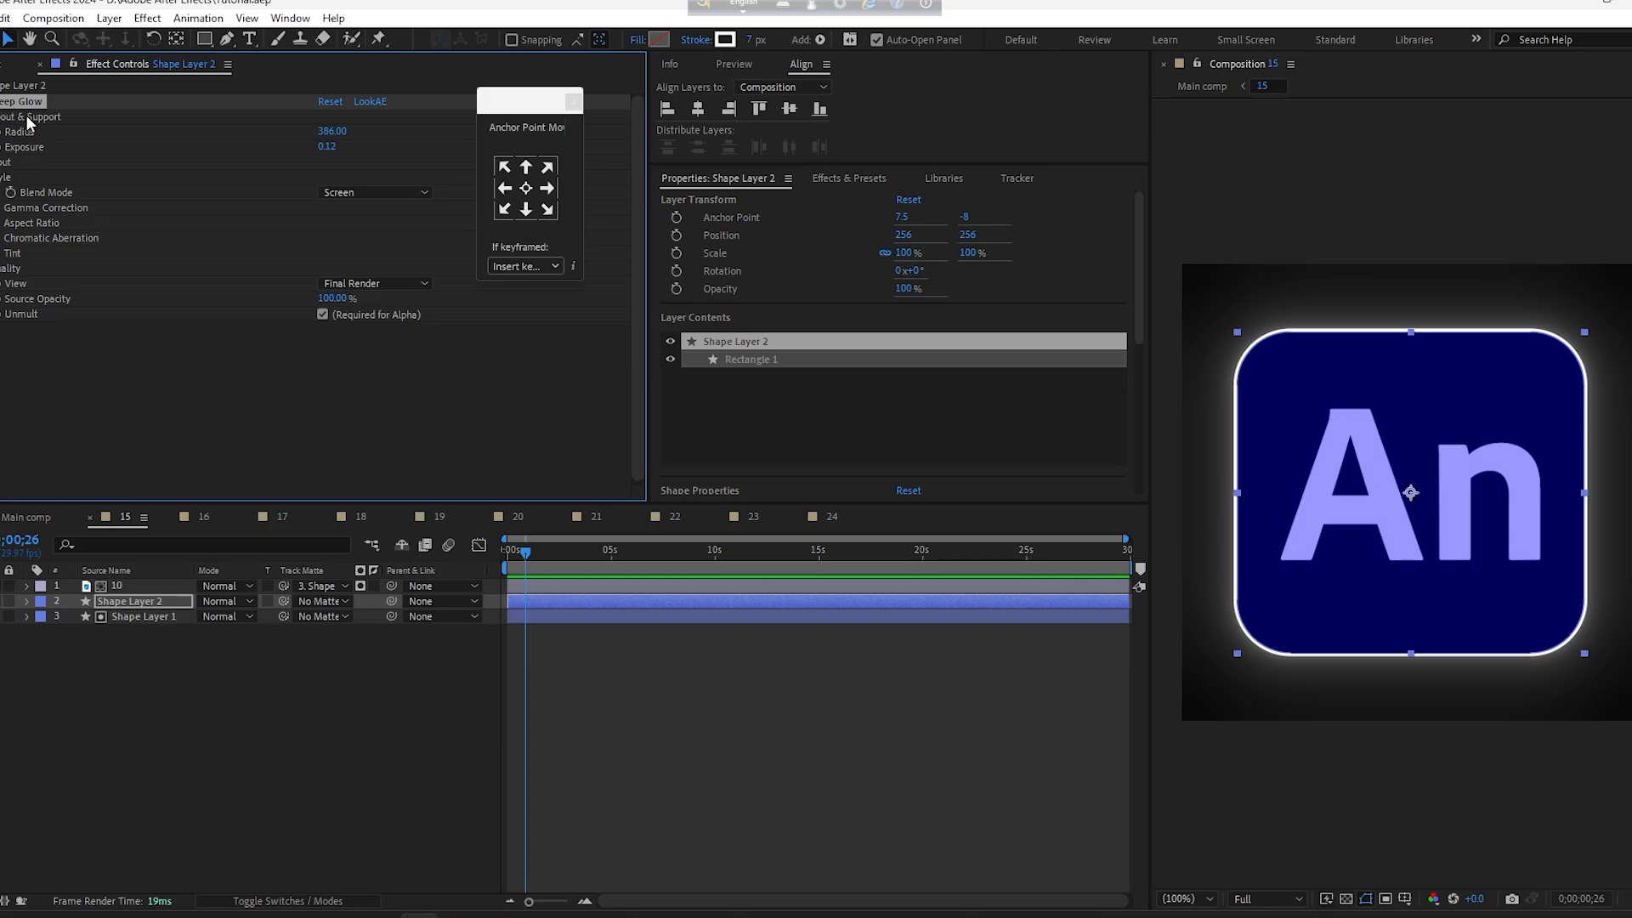
- Paste Deep Glow onto Shape Layer 2 in composition 16 and the remaining logo compositions, and play back the rotating ring in Main comp
{"action": "left_click", "coordinate": [204, 517]}
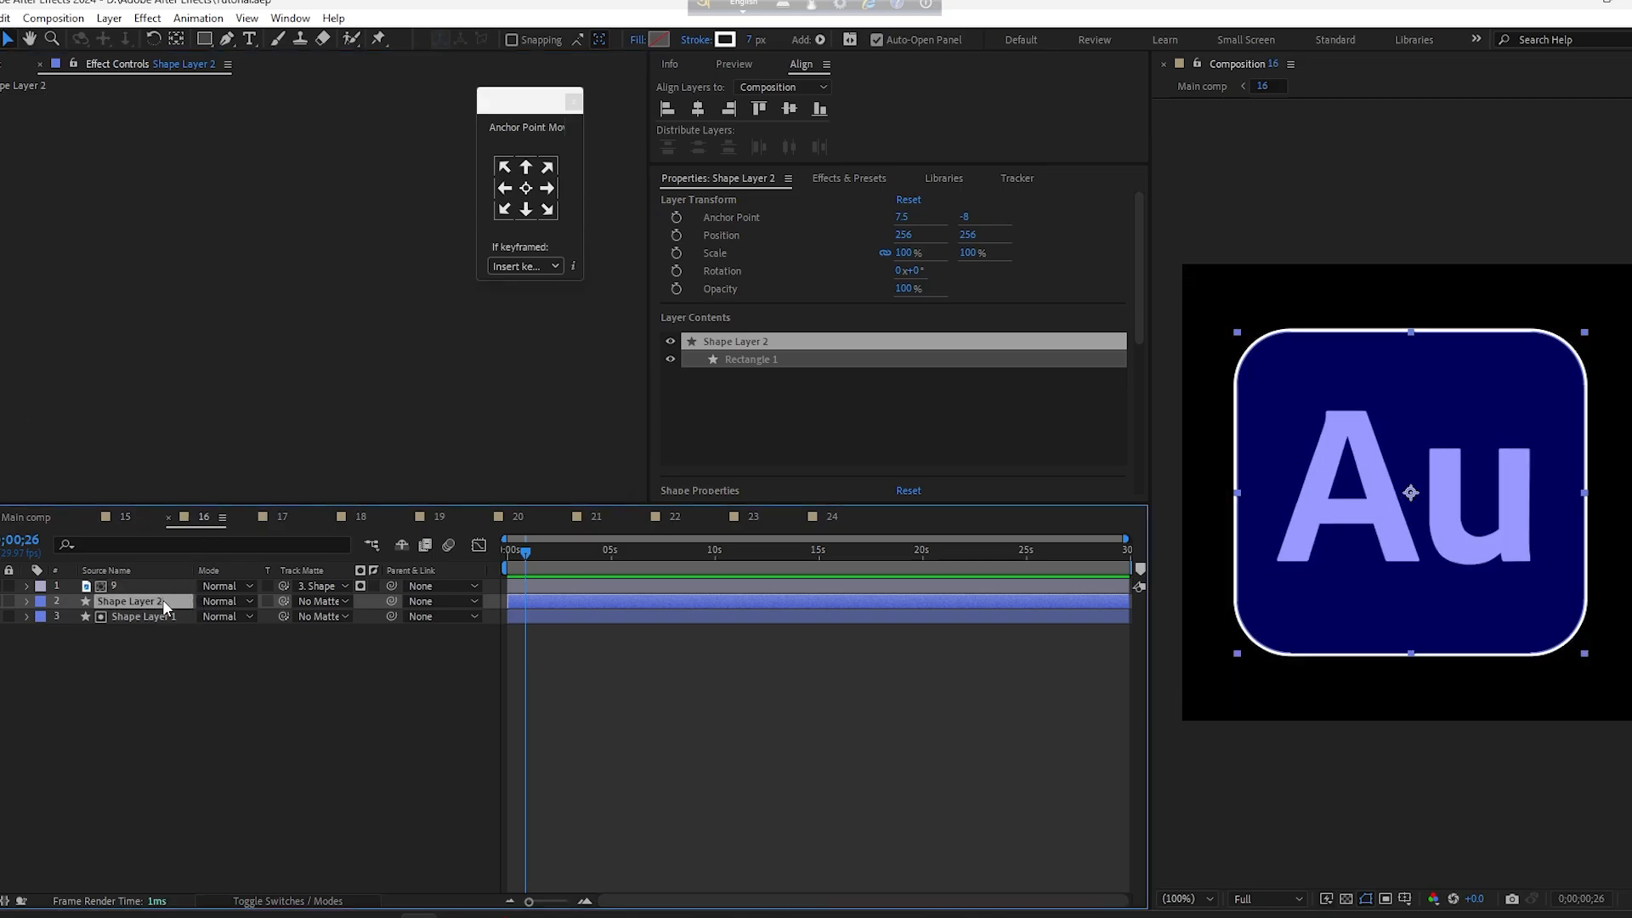
{"action": "key", "text": "ctrl+v"}
{"action": "left_click", "coordinate": [283, 517]}
{"action": "key", "text": "ctrl+v"}
{"action": "left_click", "coordinate": [361, 517]}
{"action": "left_click", "coordinate": [440, 517]}
{"action": "left_click", "coordinate": [518, 517]}
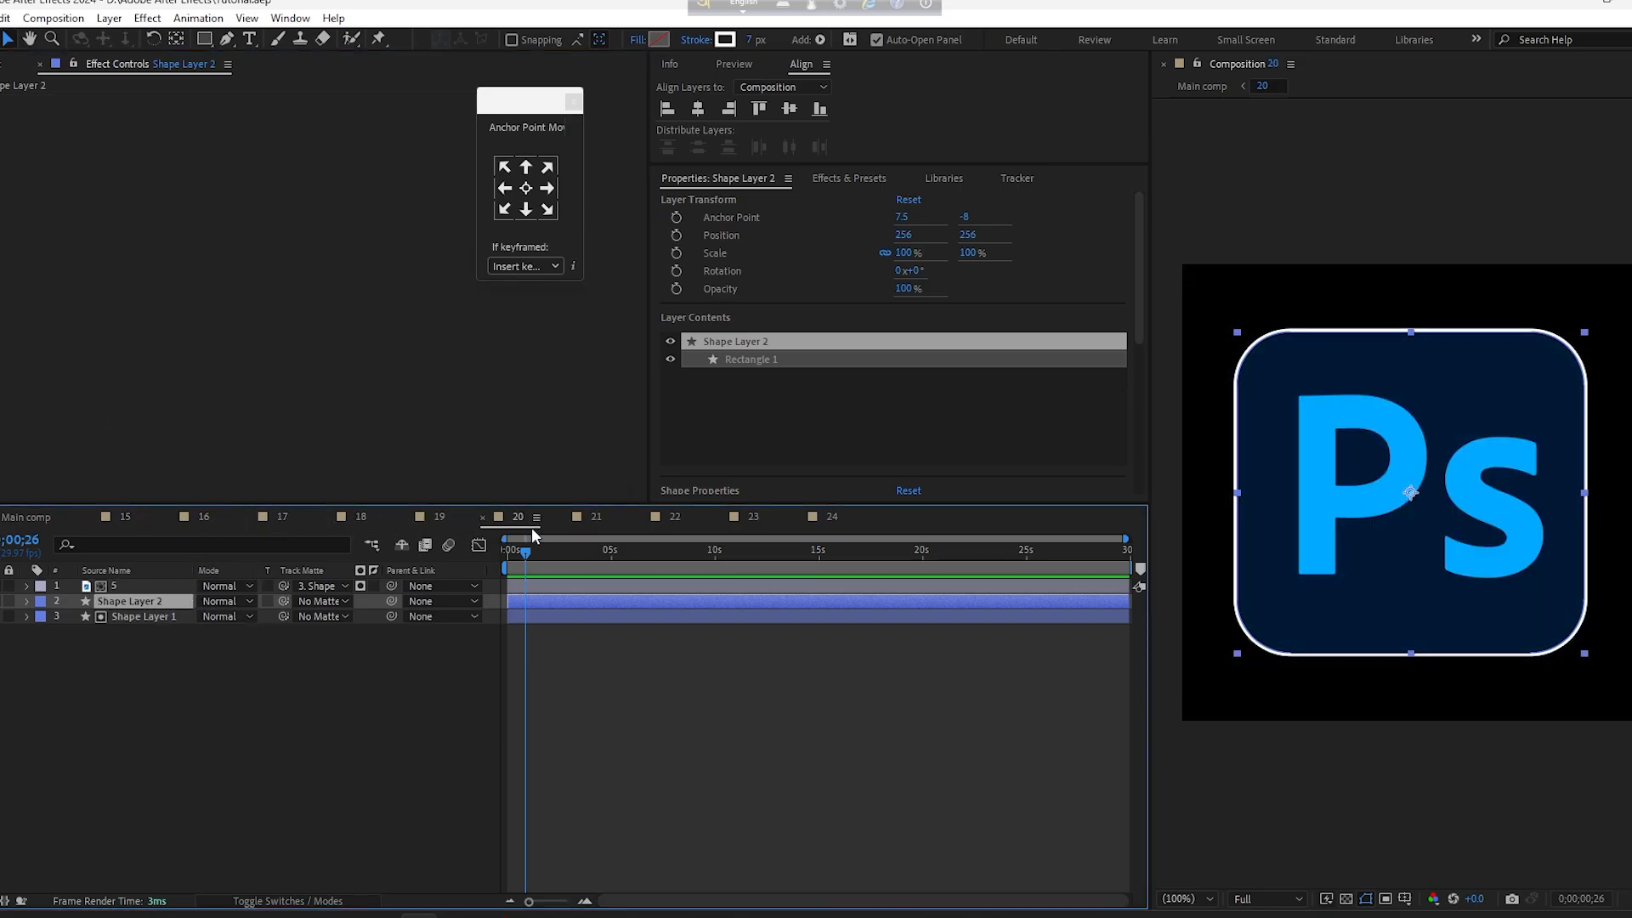
{"action": "left_click", "coordinate": [596, 517]}
{"action": "key", "text": "ctrl+v"}
{"action": "left_click", "coordinate": [675, 517]}
{"action": "key", "text": "ctrl+v"}
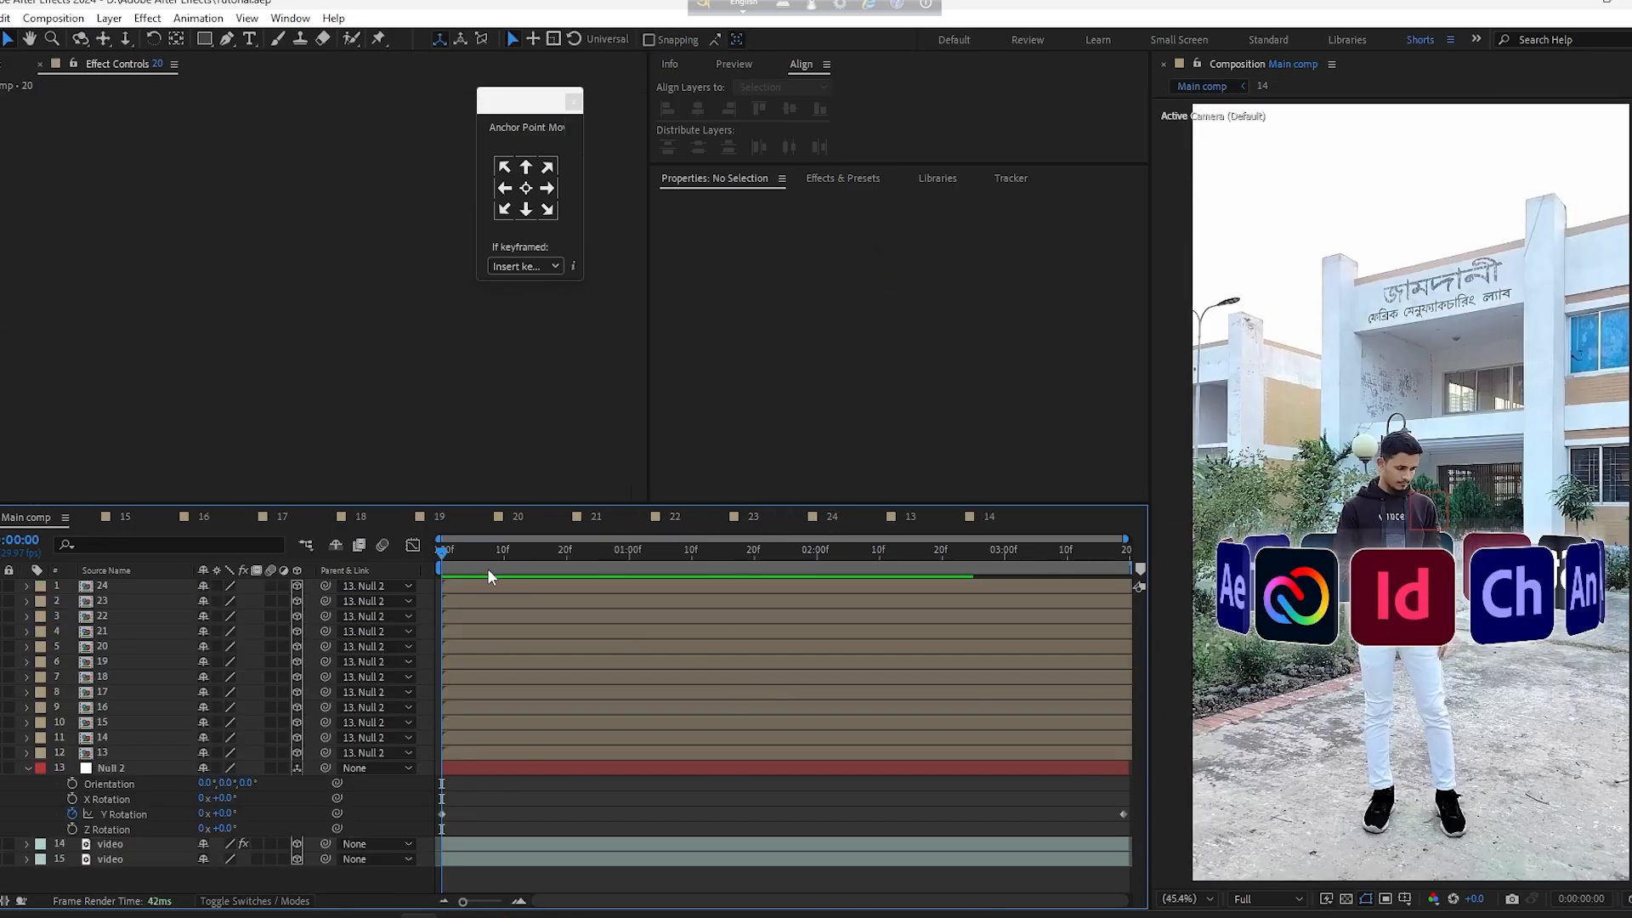
{"action": "key", "text": "space"}
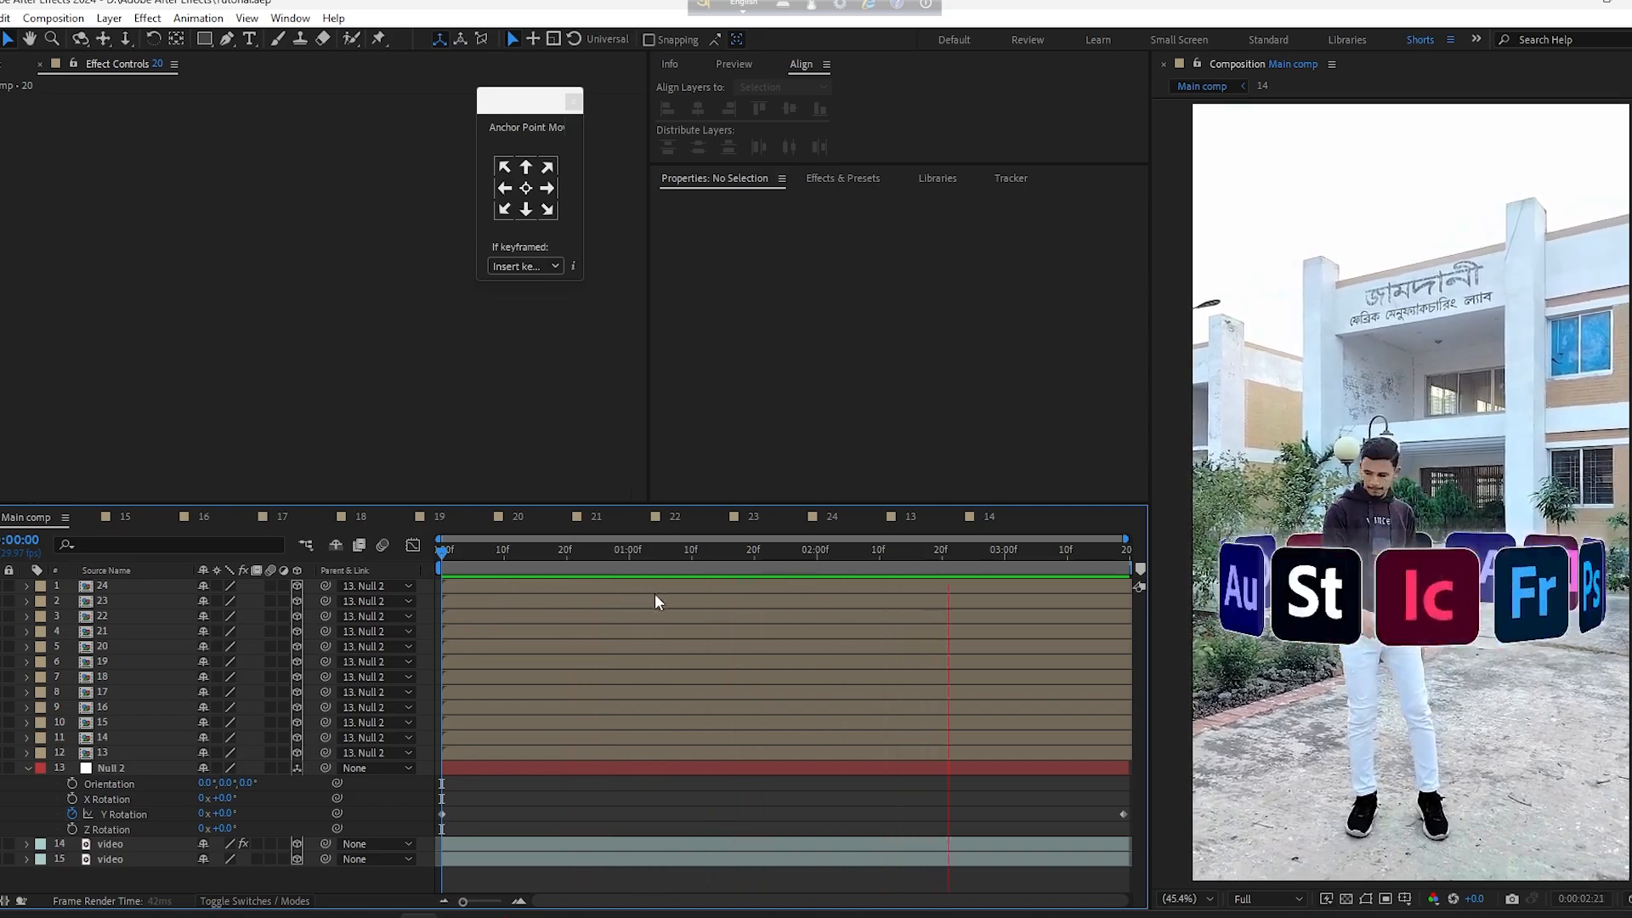
{"action": "key", "text": "space"}
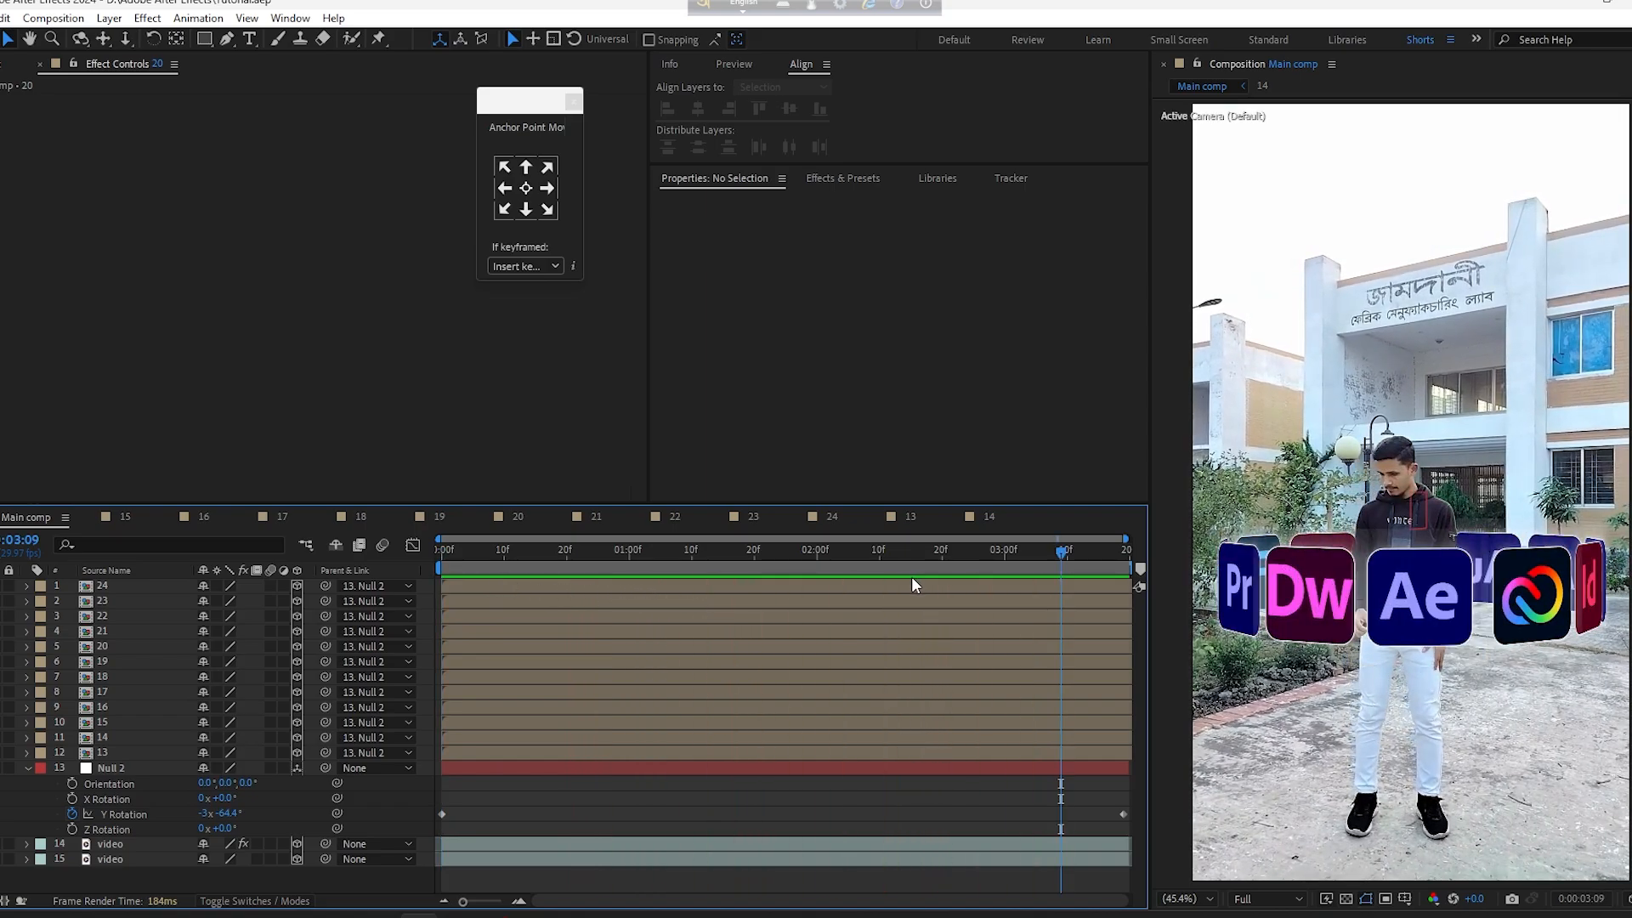